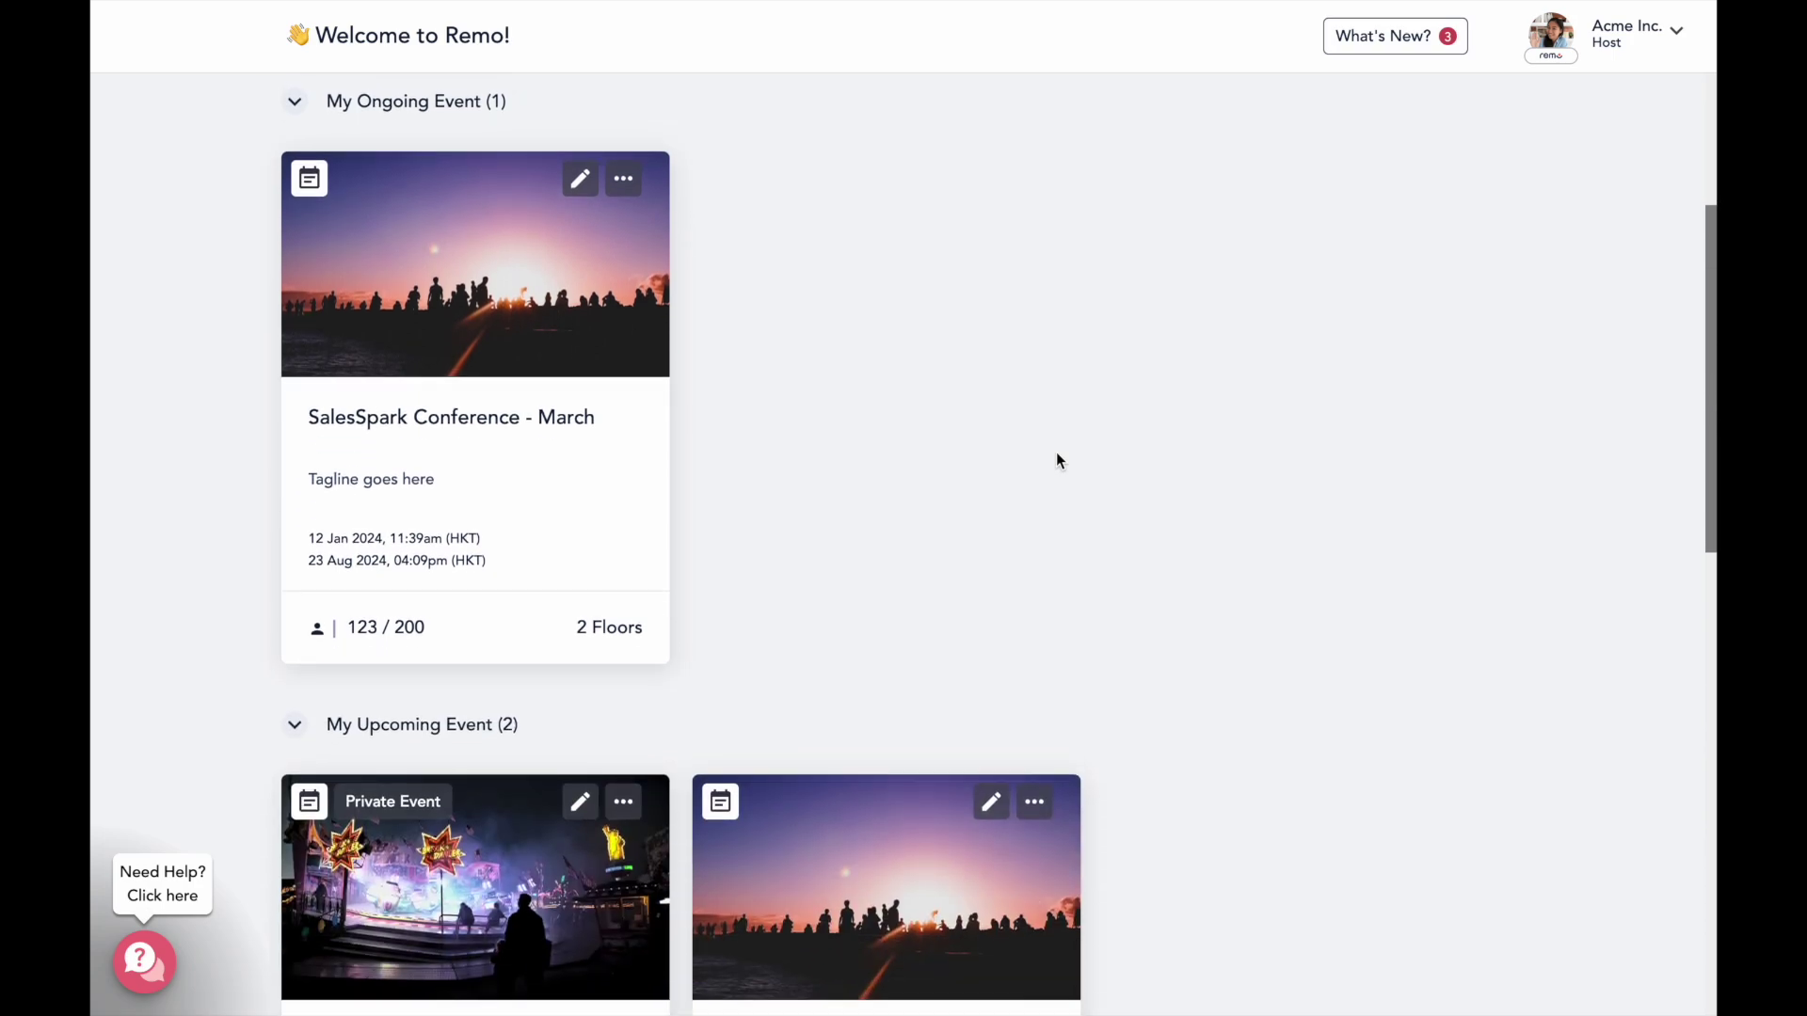
scroll(1056, 459, down, 4)
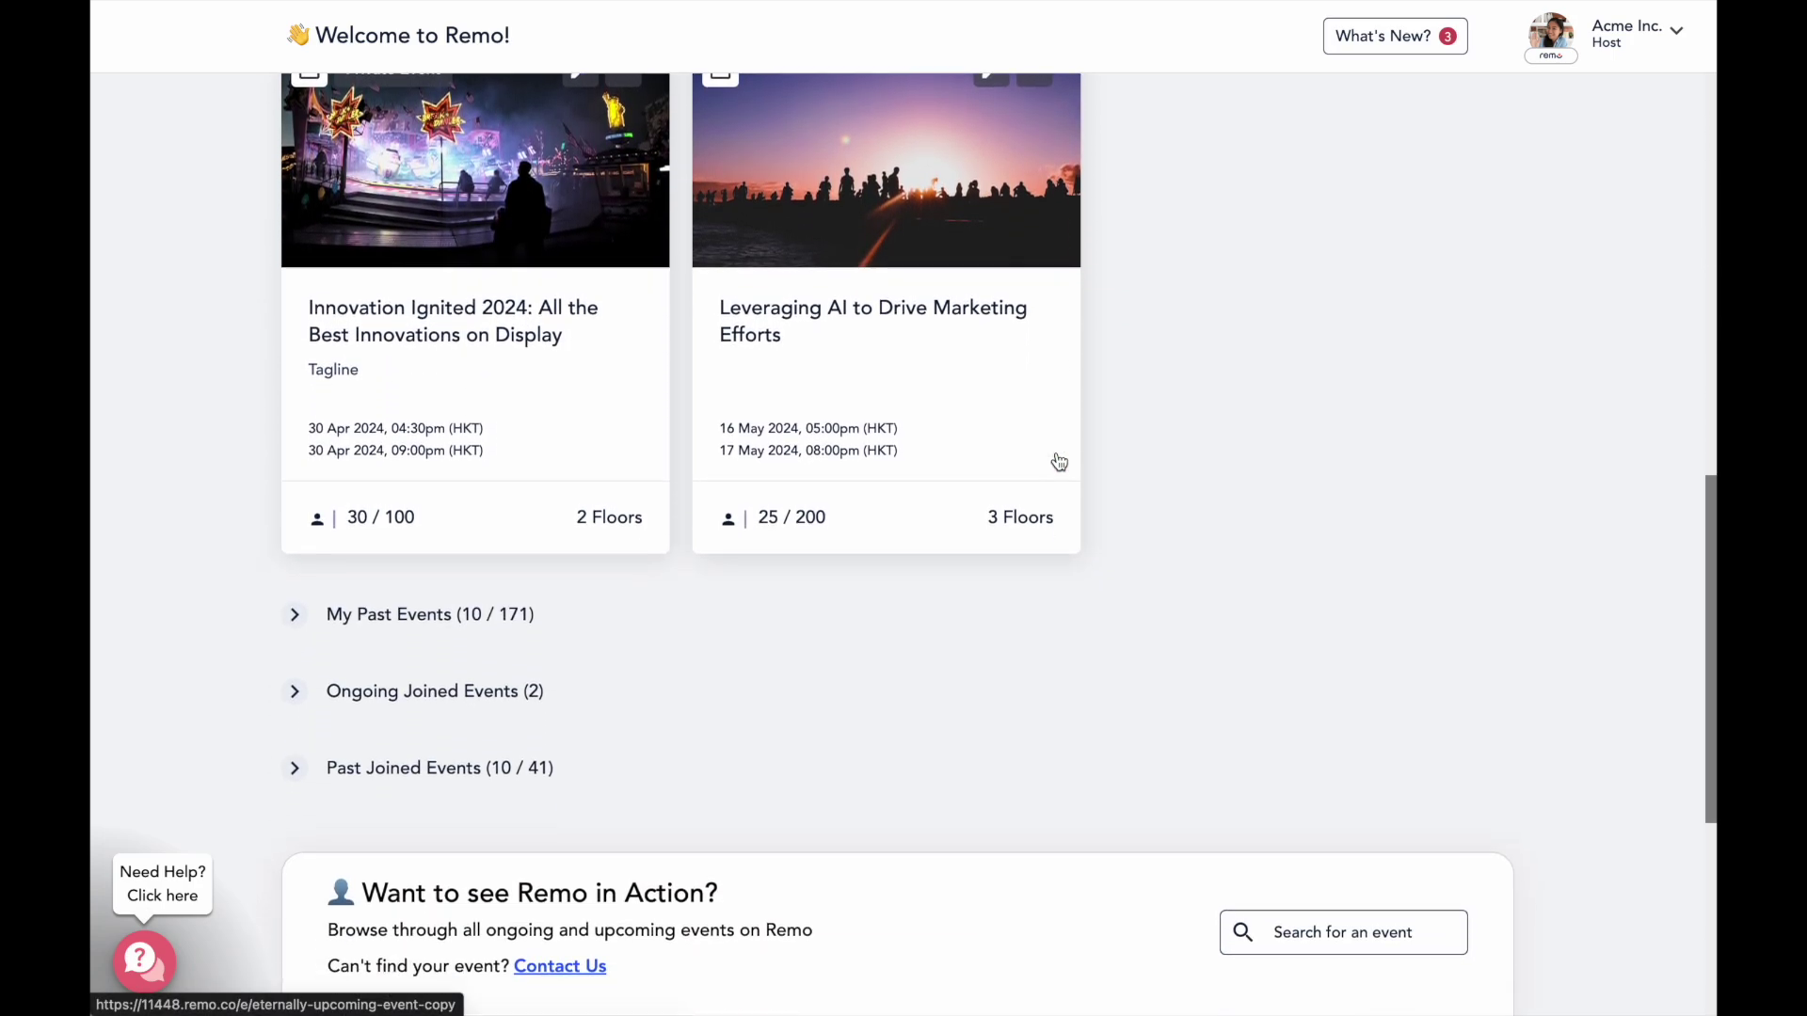
- Scroll down the event dashboard and back up to the top
scroll(1057, 460, up, 7)
scroll(1057, 461, up, 4)
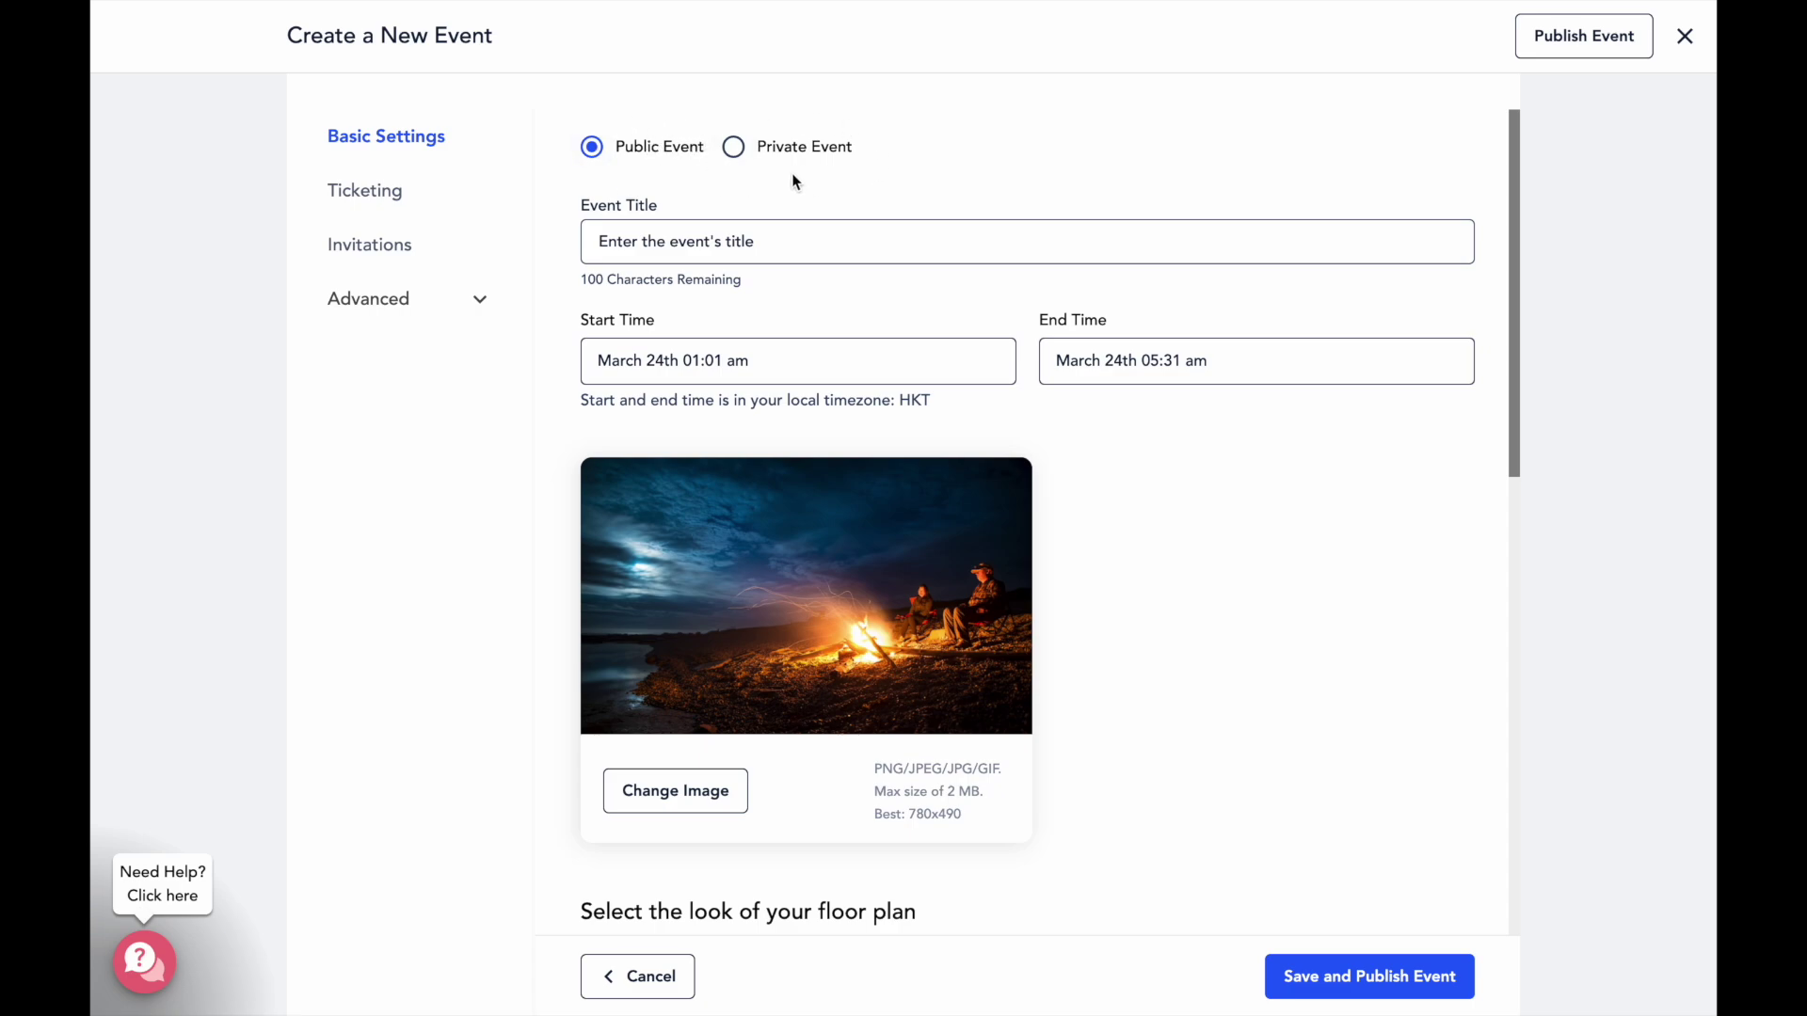
- Title the event 'Welcome to Remo!'
click(749, 243)
text(Welcome to)
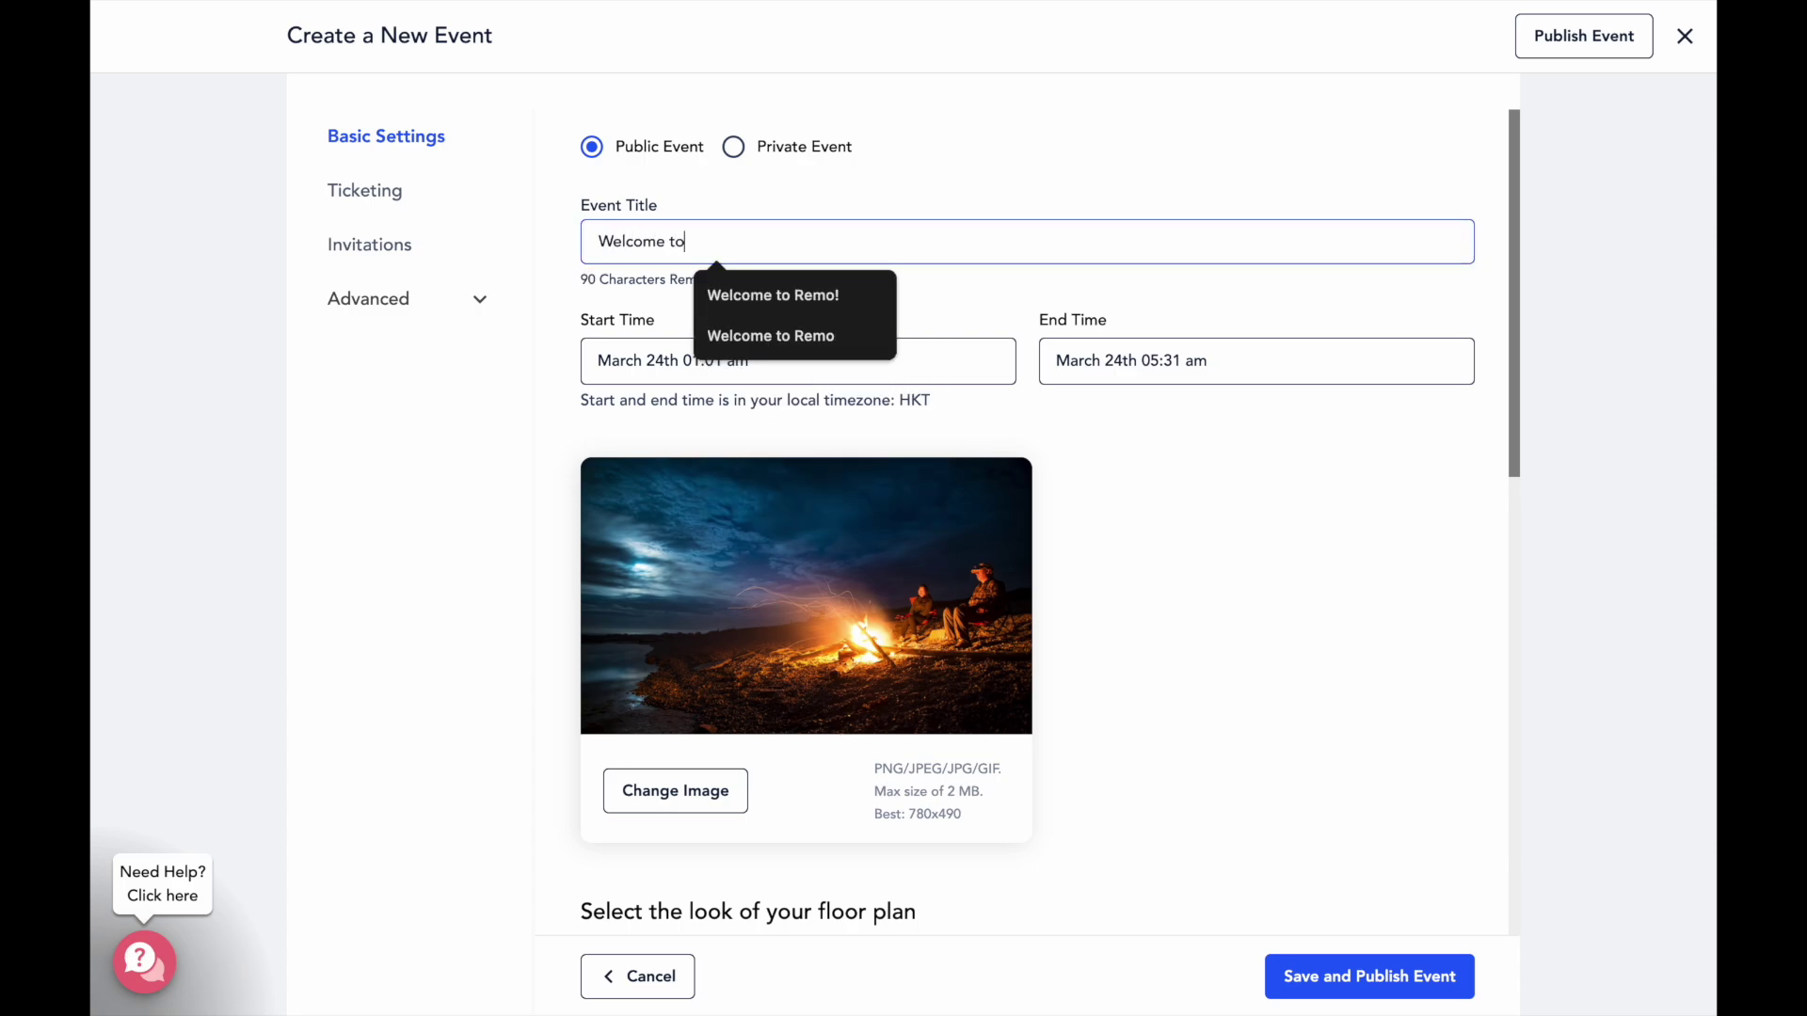
text( Remo!)
click(988, 167)
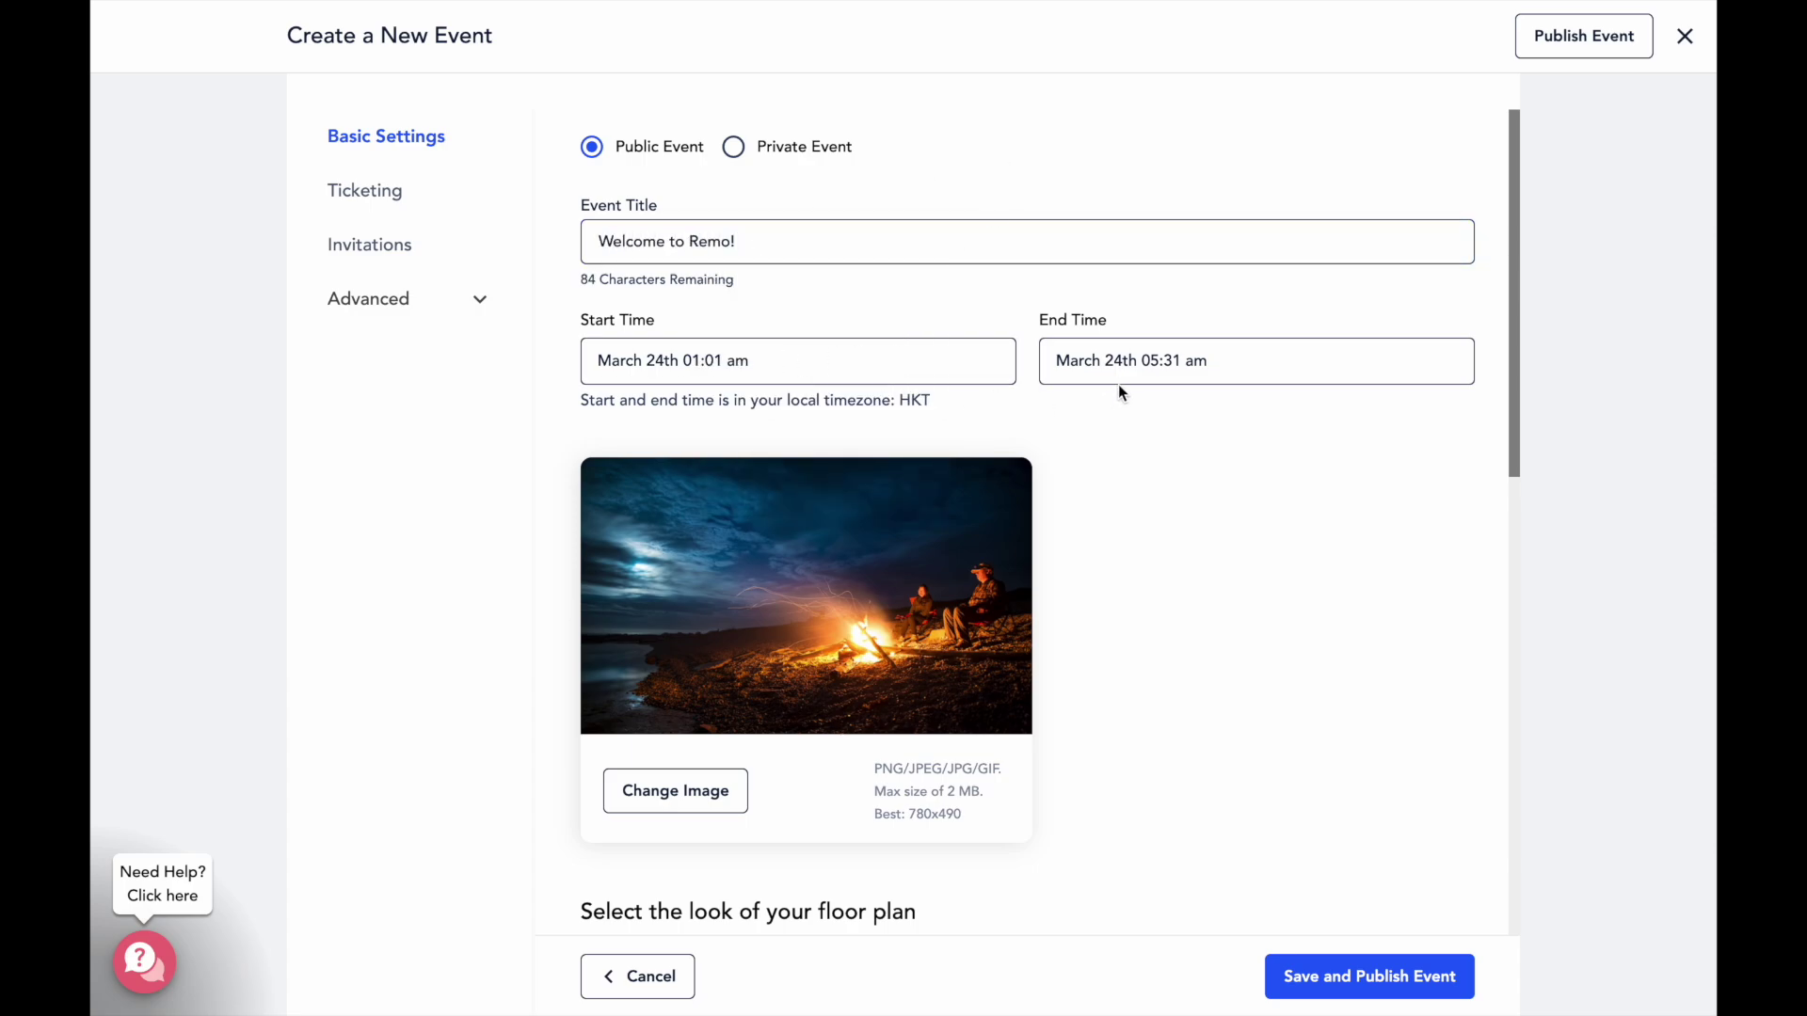
- Set the end time to March 25, 02:30 PM and swap in a Remo cover image
click(1084, 372)
click(813, 670)
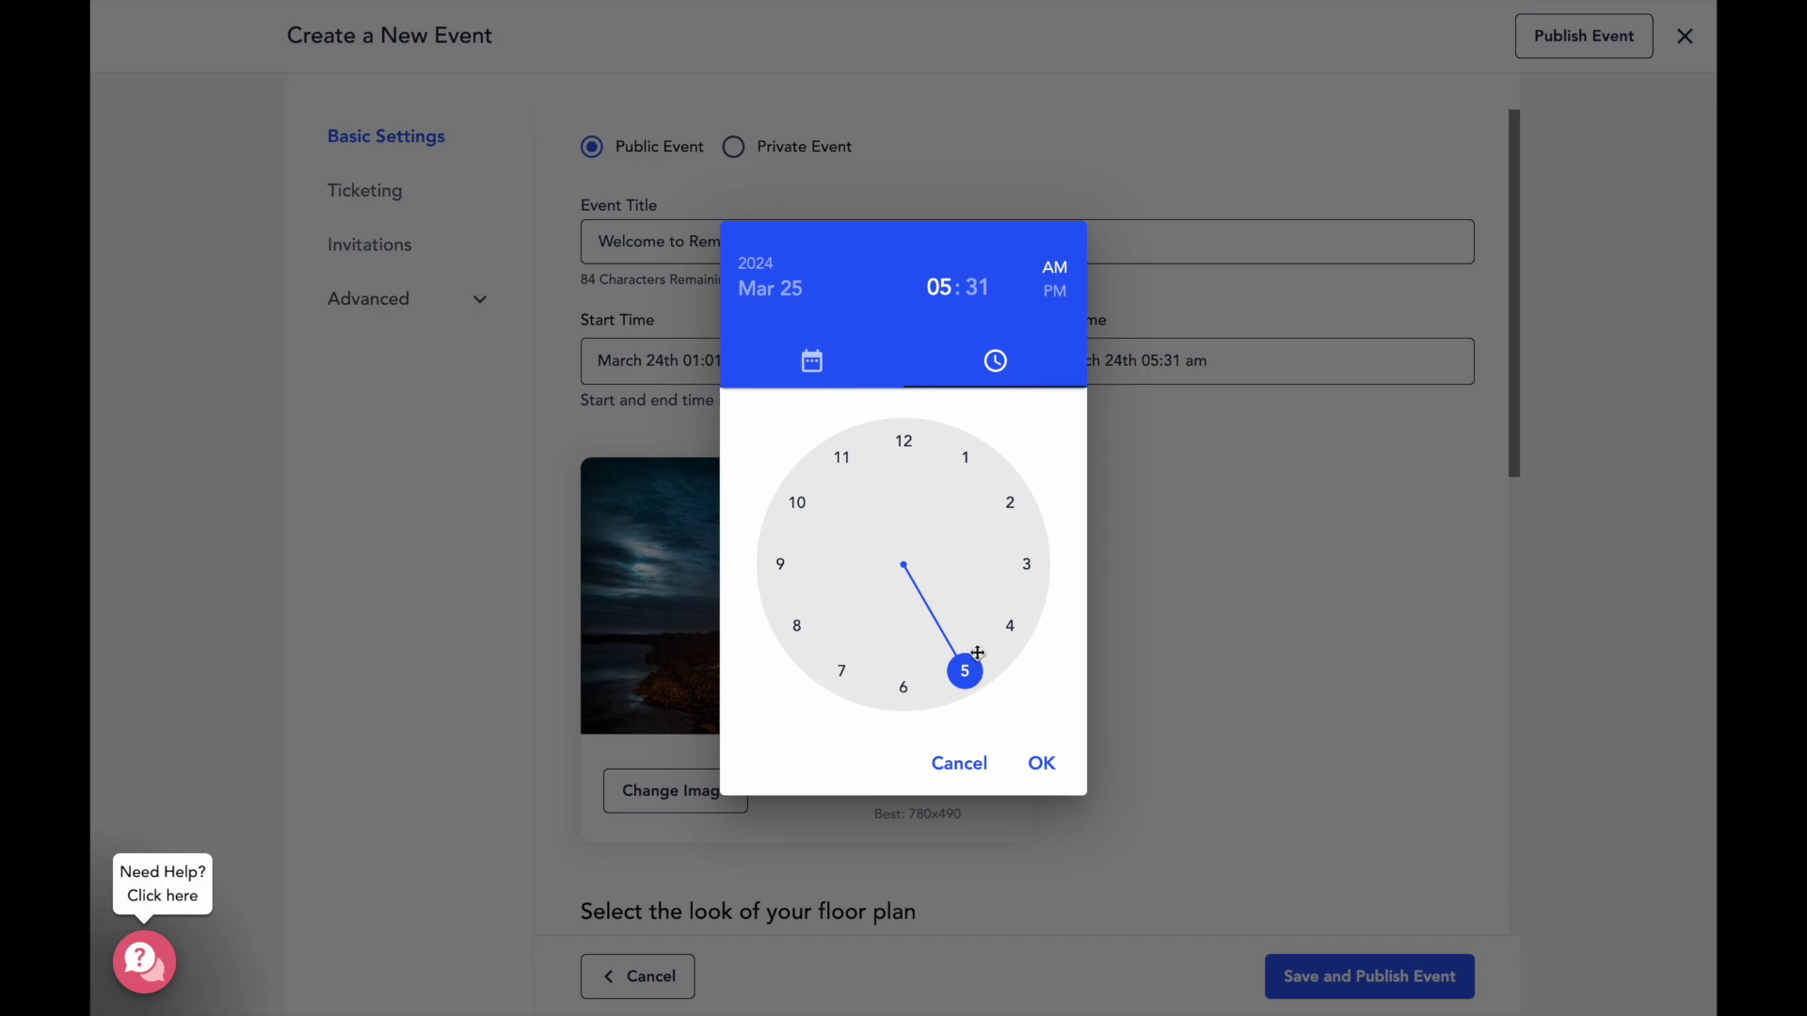
click(1009, 502)
click(903, 688)
click(1053, 294)
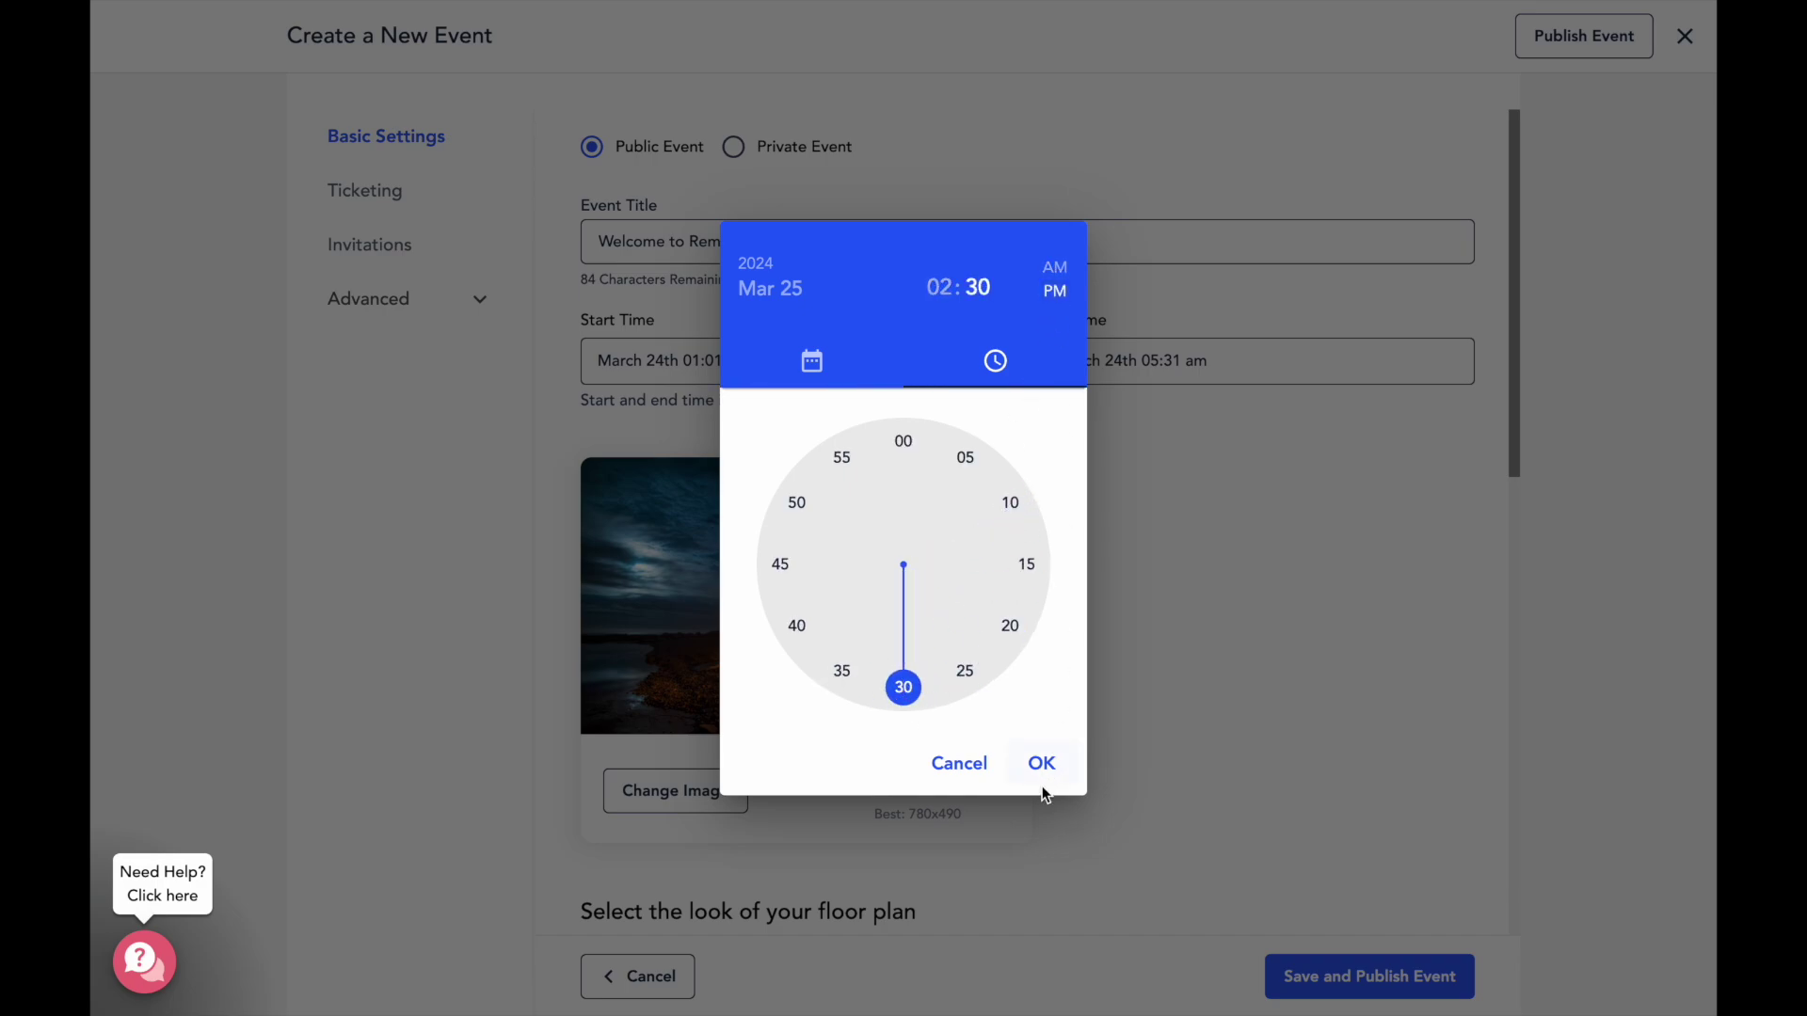
click(1041, 763)
click(696, 791)
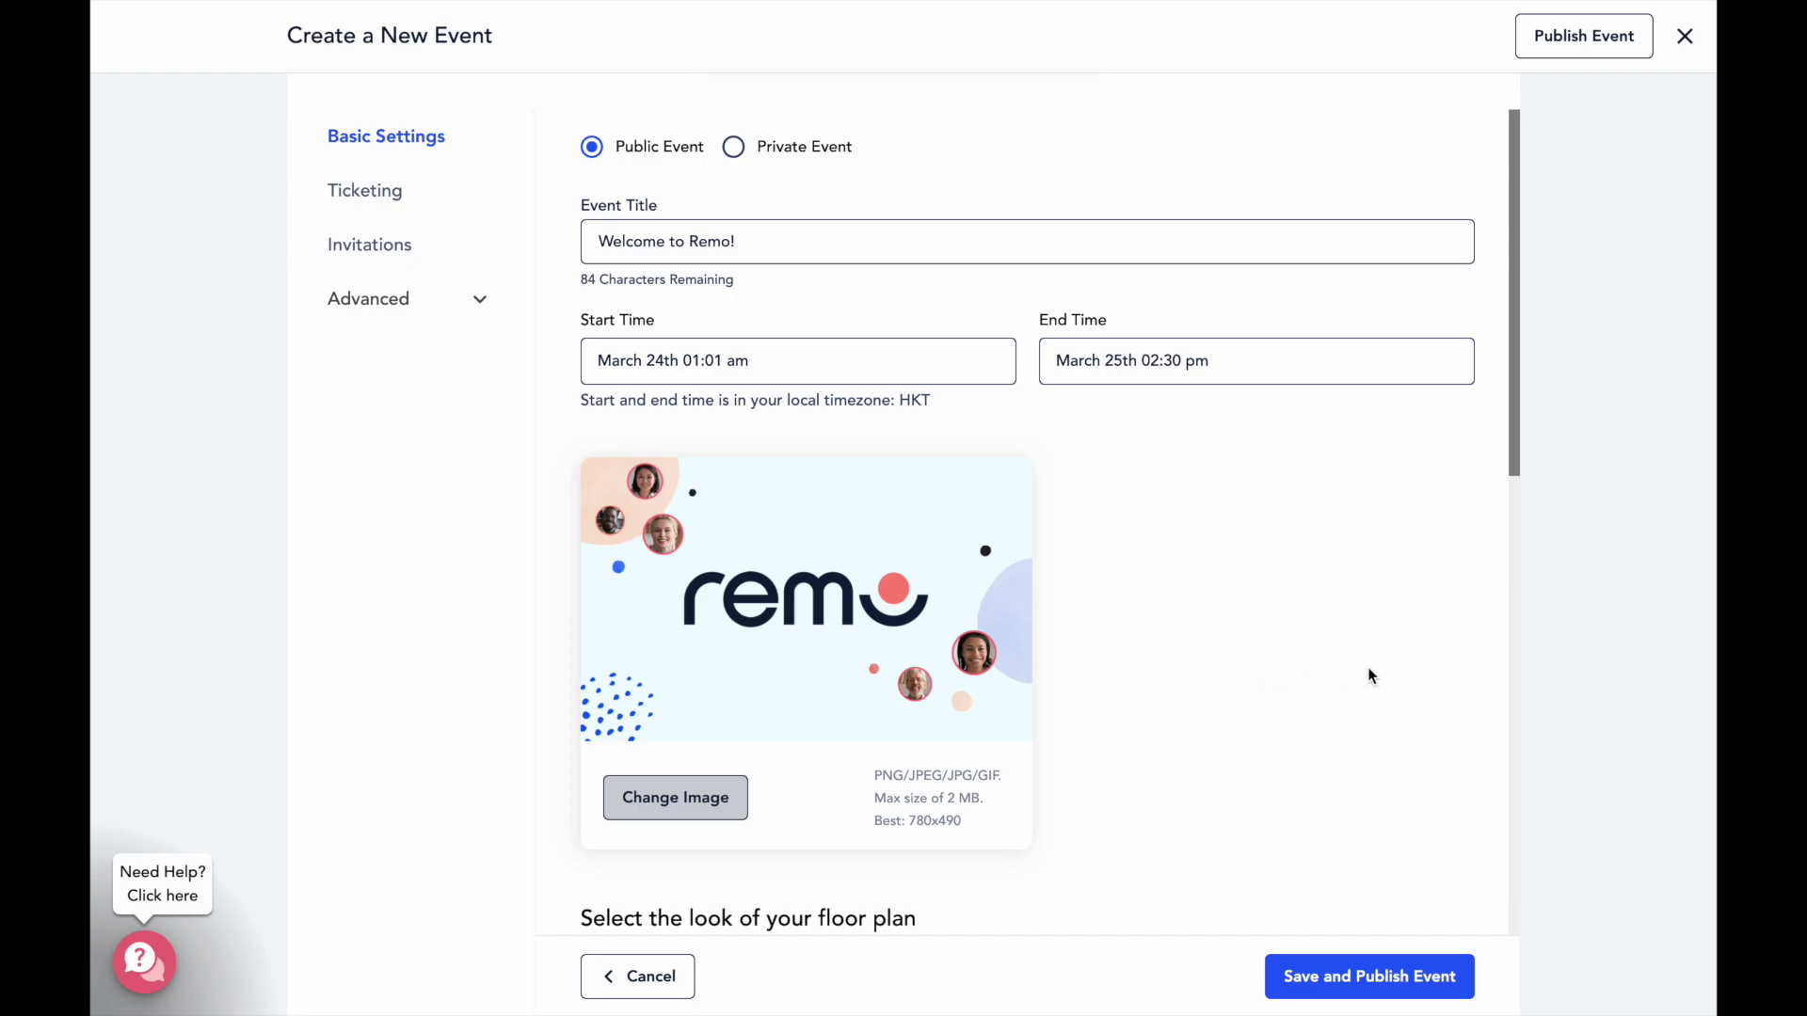
scroll(1369, 675, down, 7)
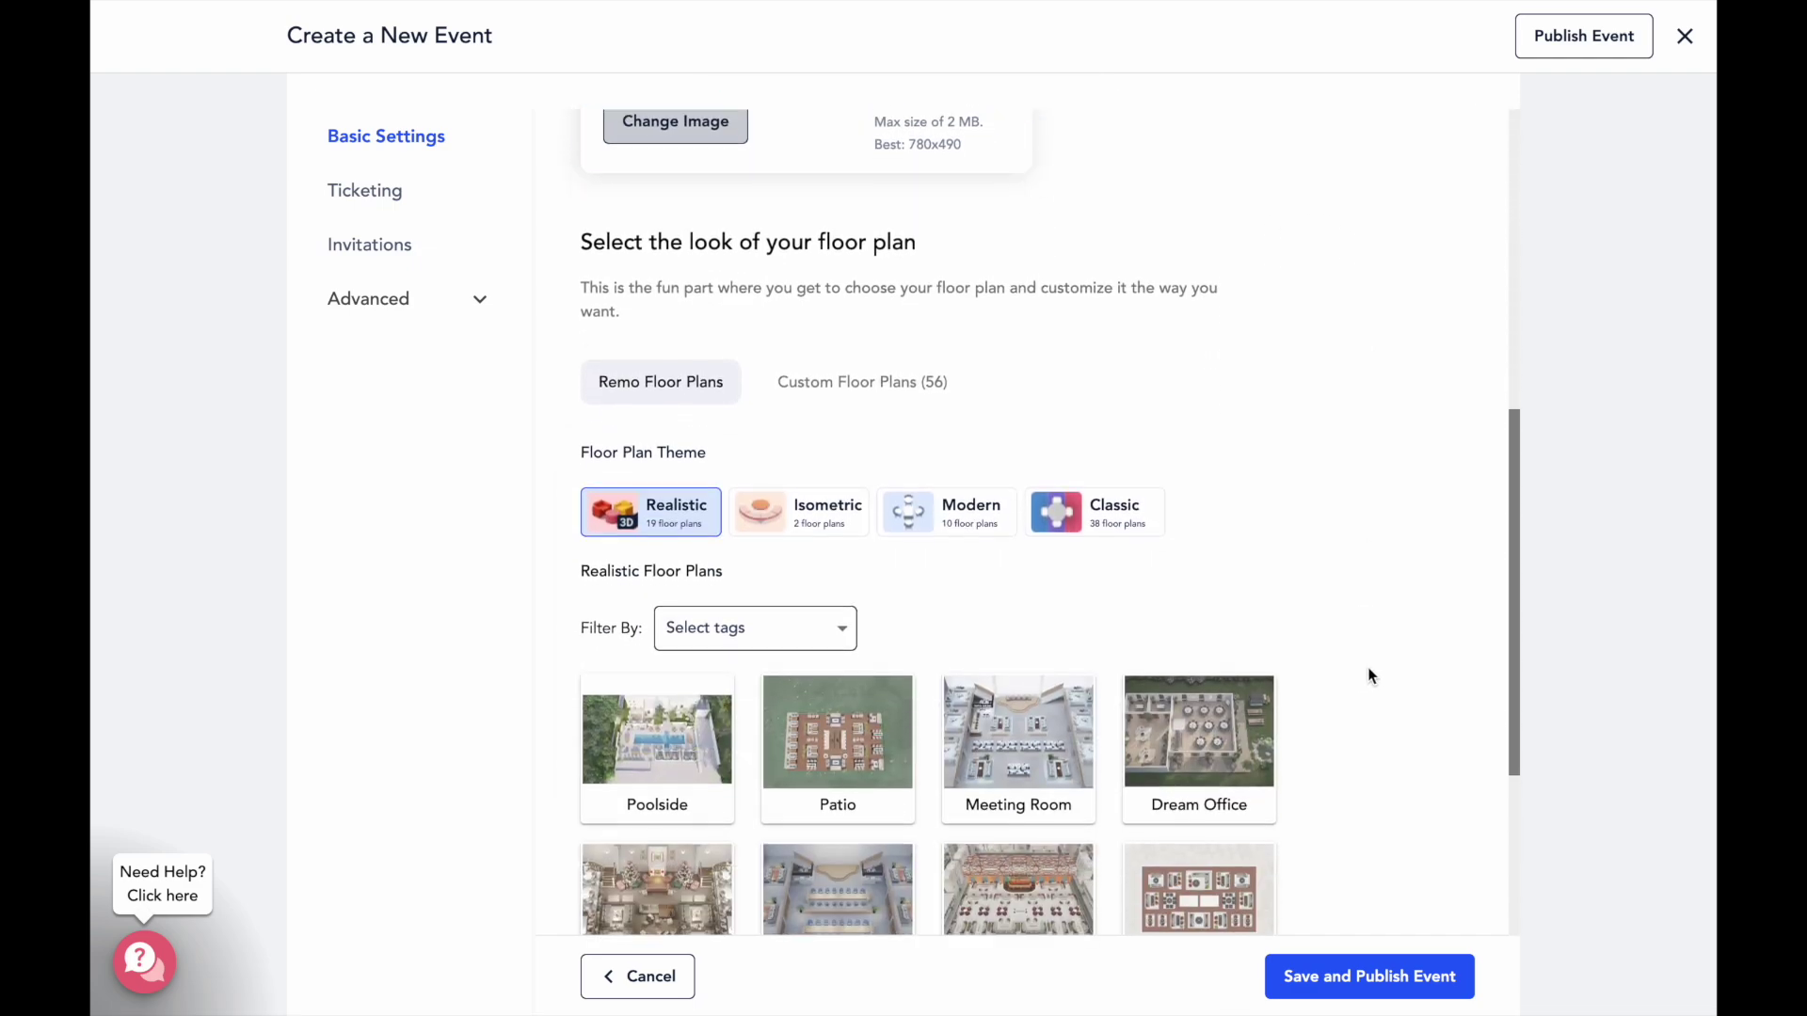
- Page through the Realistic floor plans and preview the Isometric, Modern and Classic themes
scroll(1370, 675, down, 2)
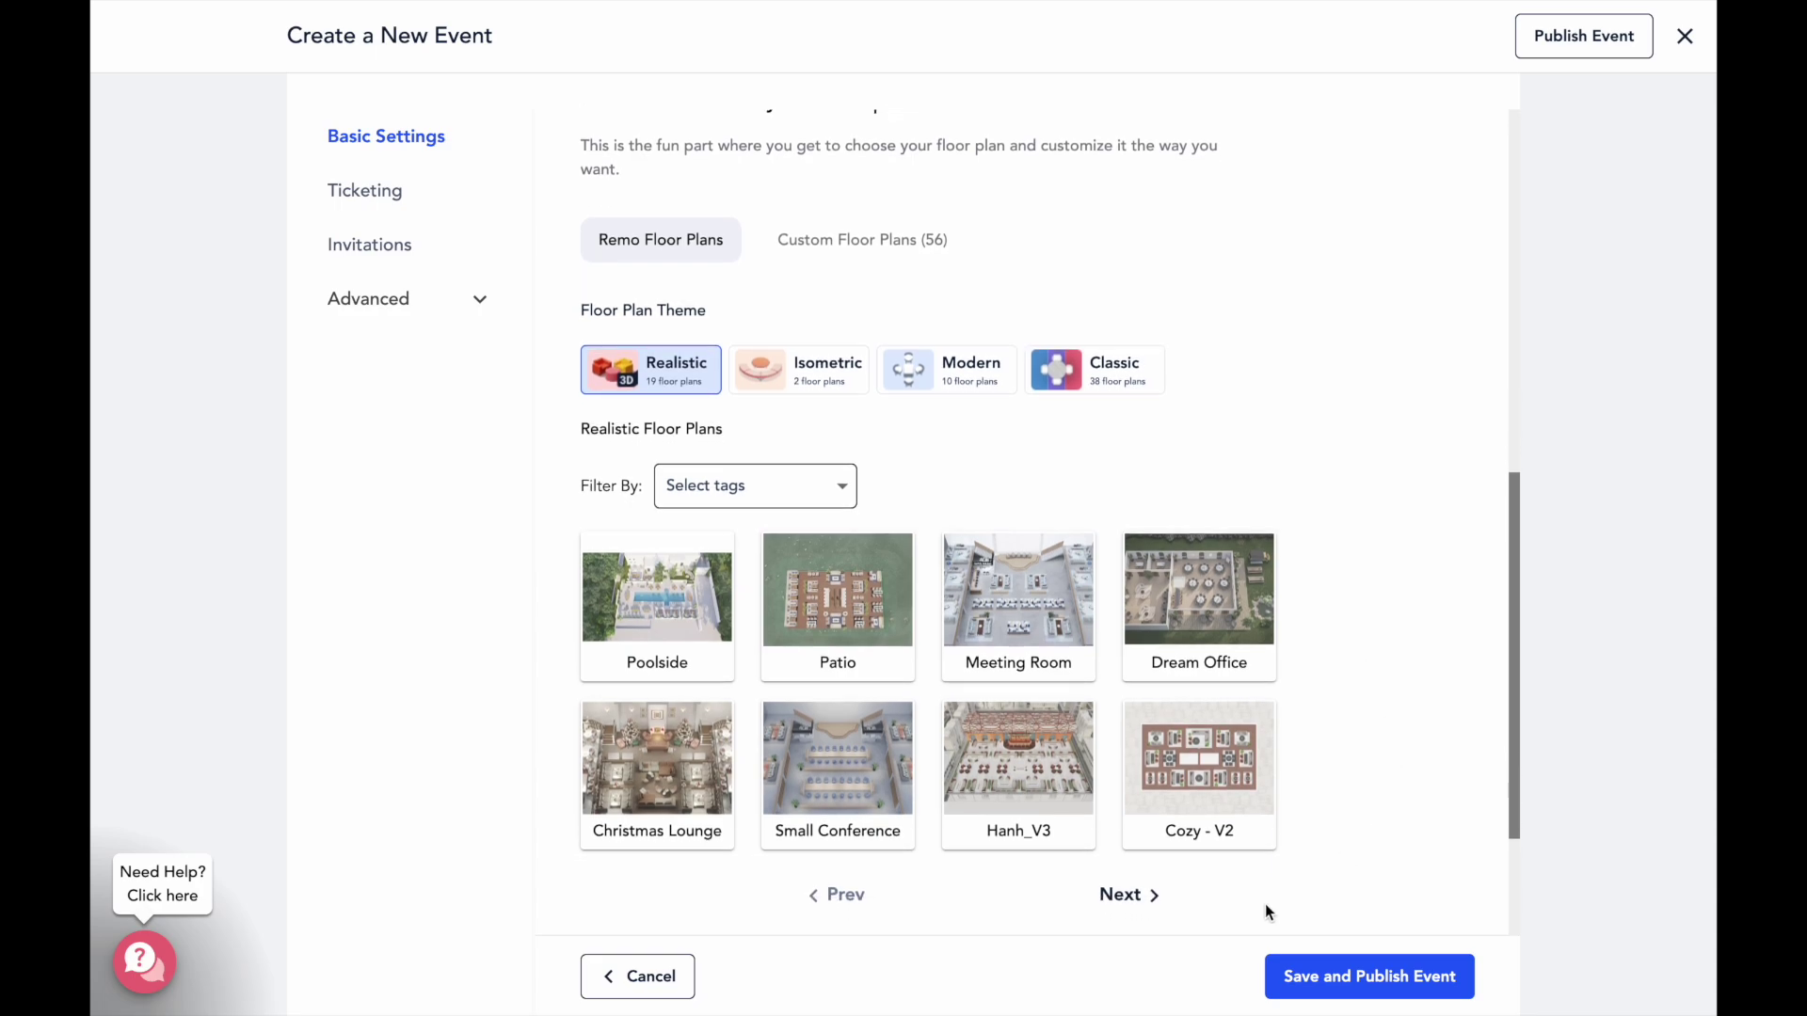
click(1139, 898)
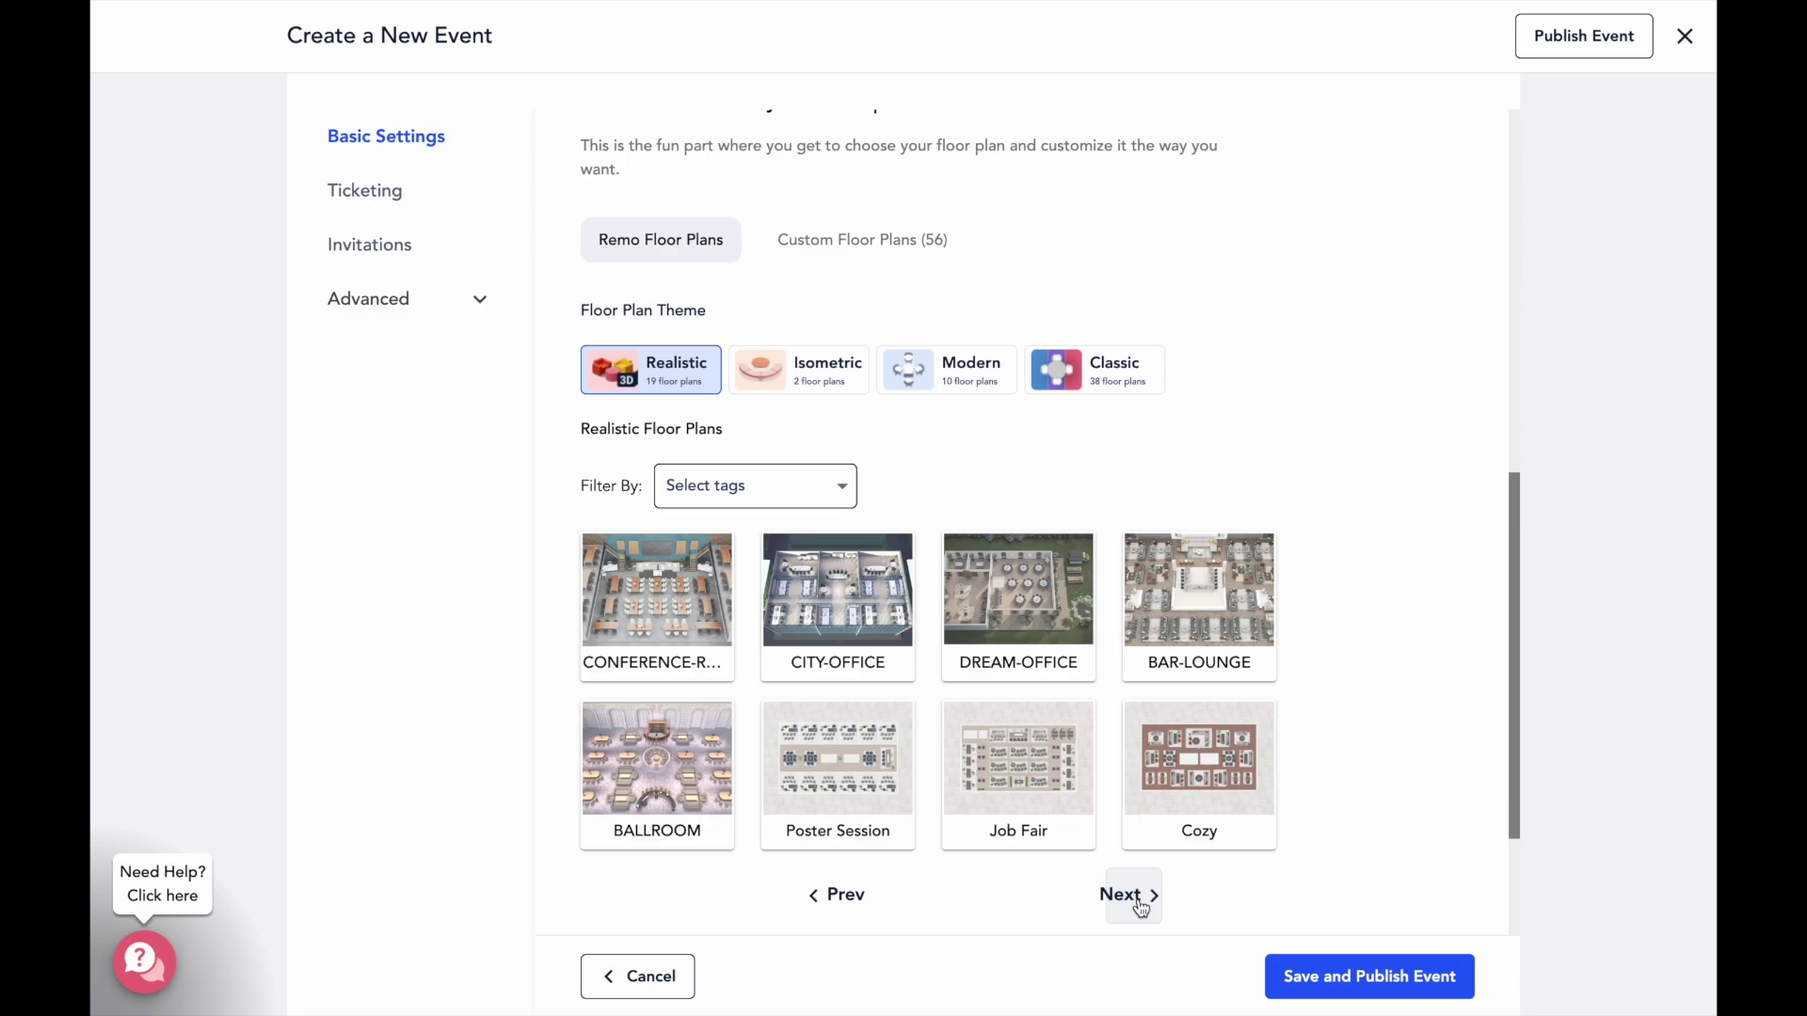
click(1140, 902)
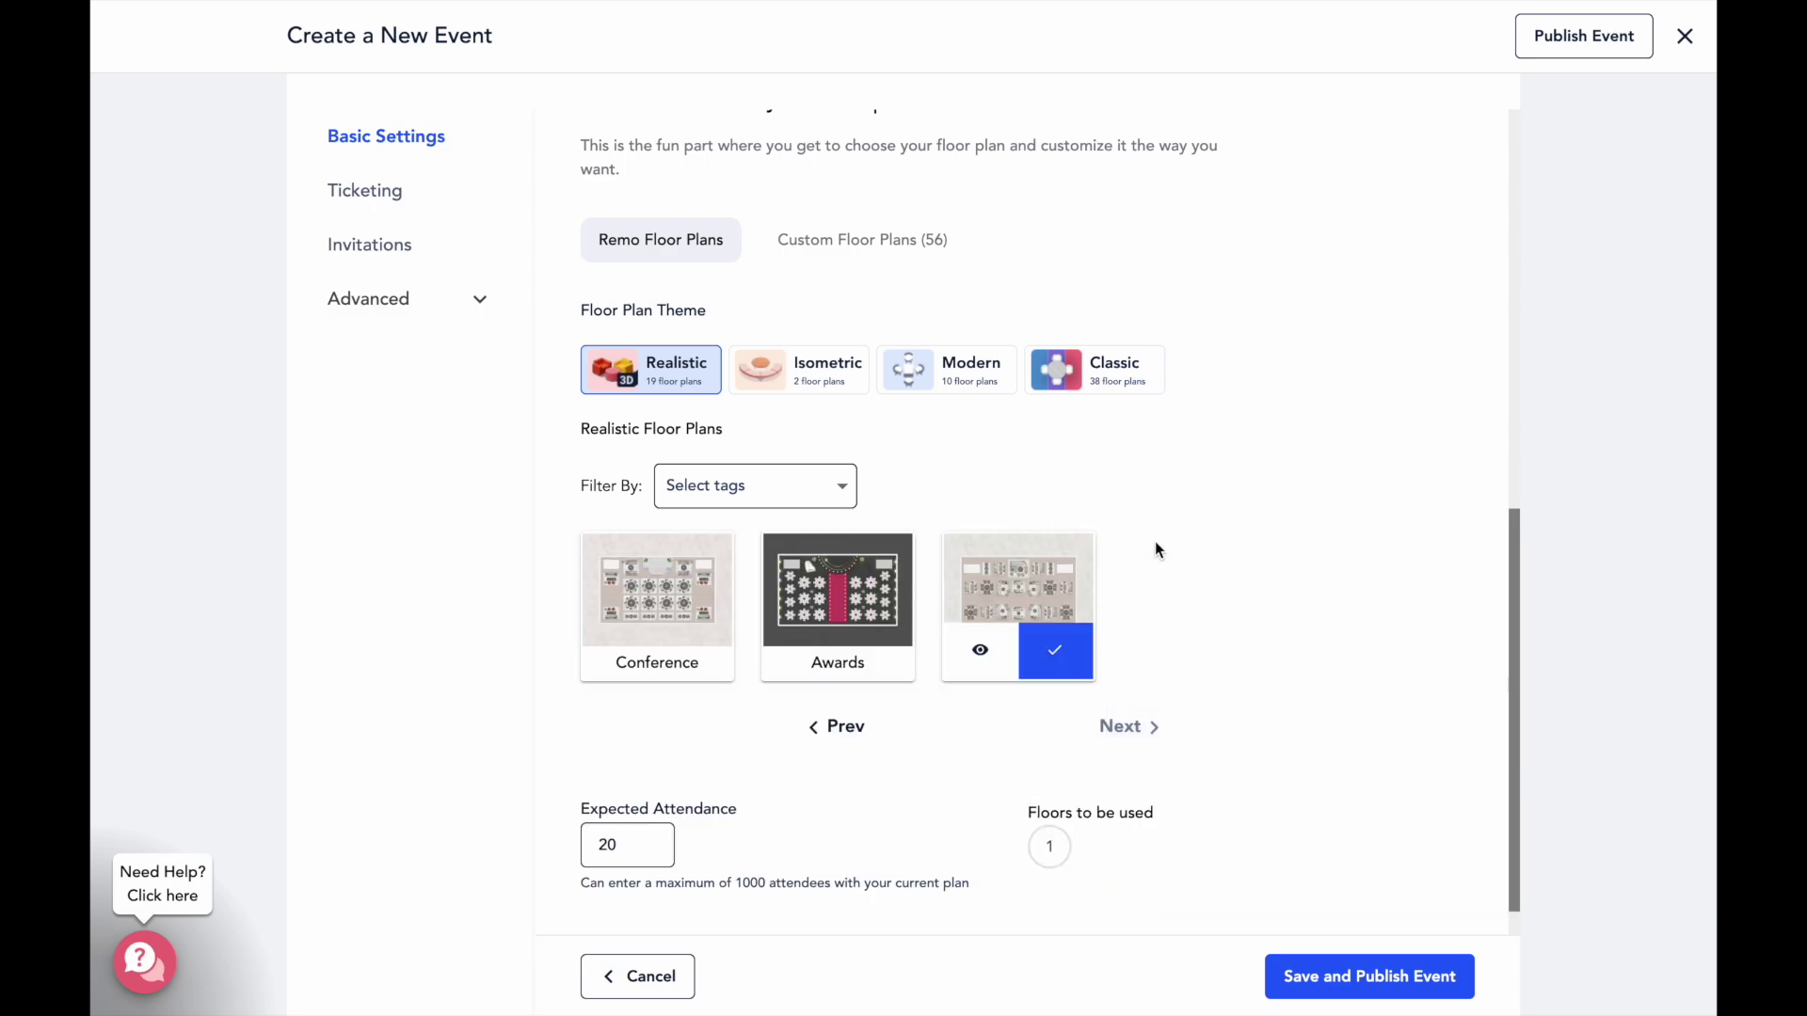
click(777, 386)
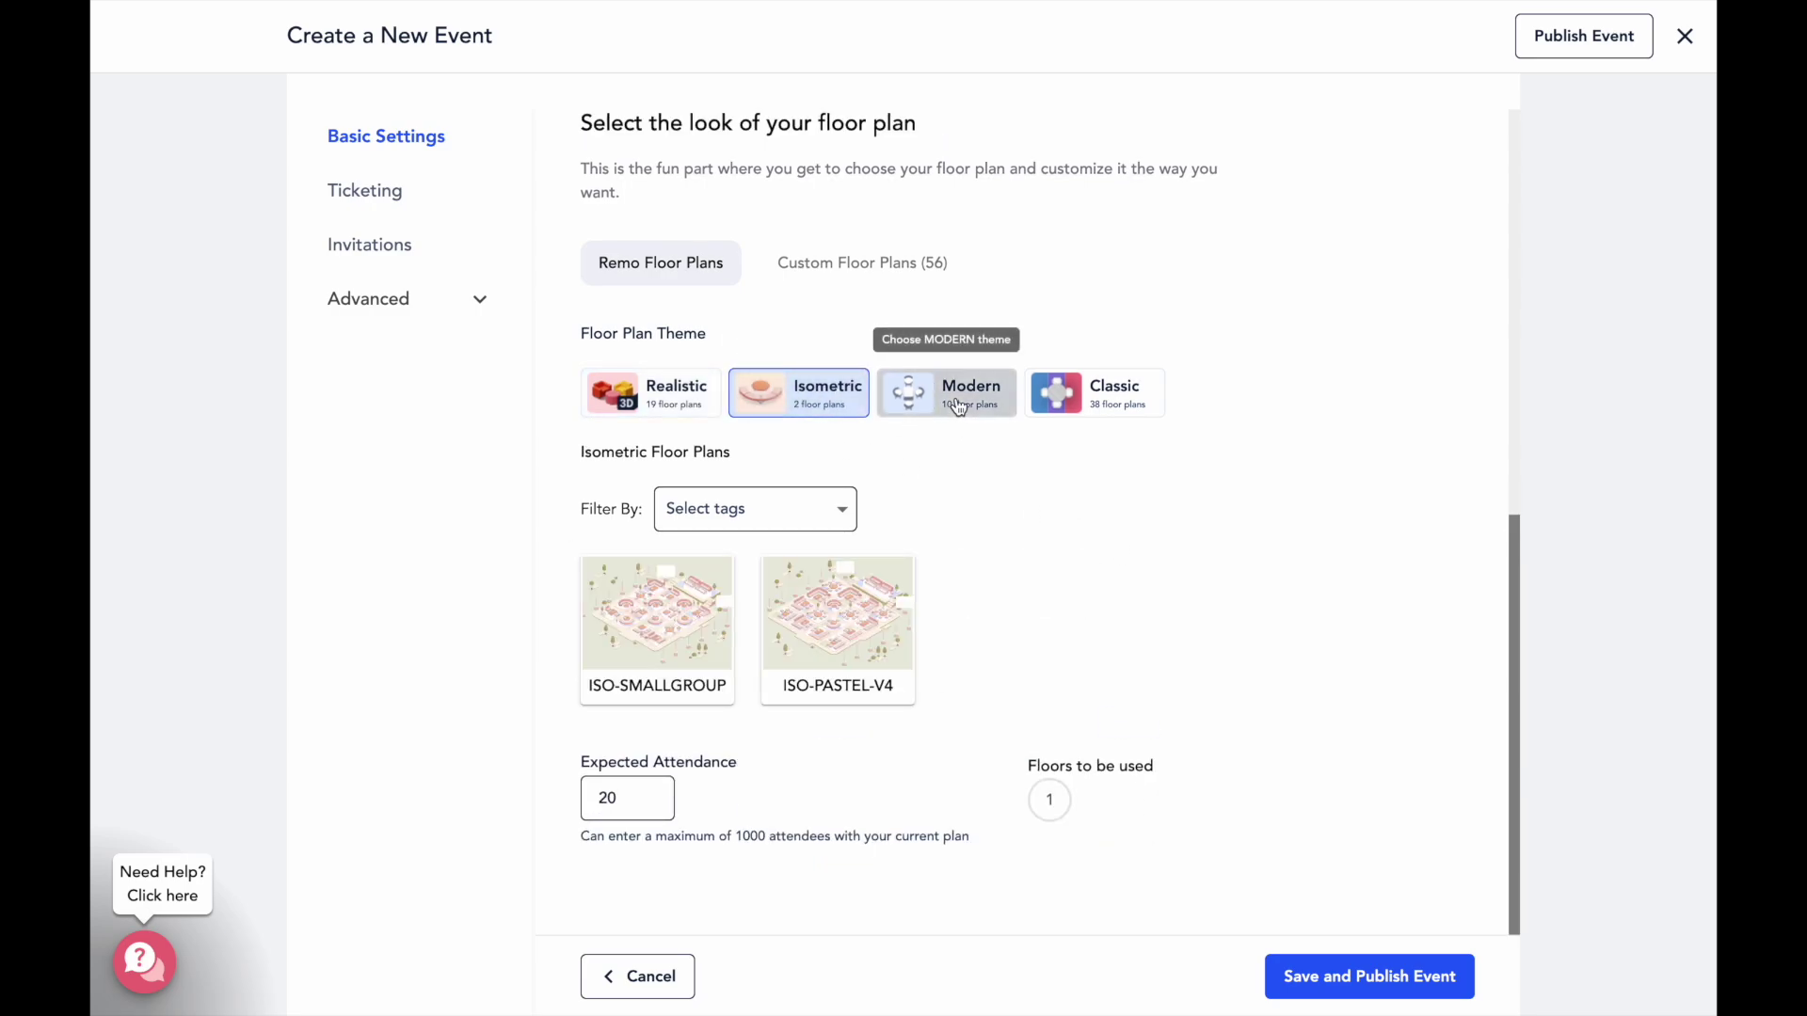
click(958, 407)
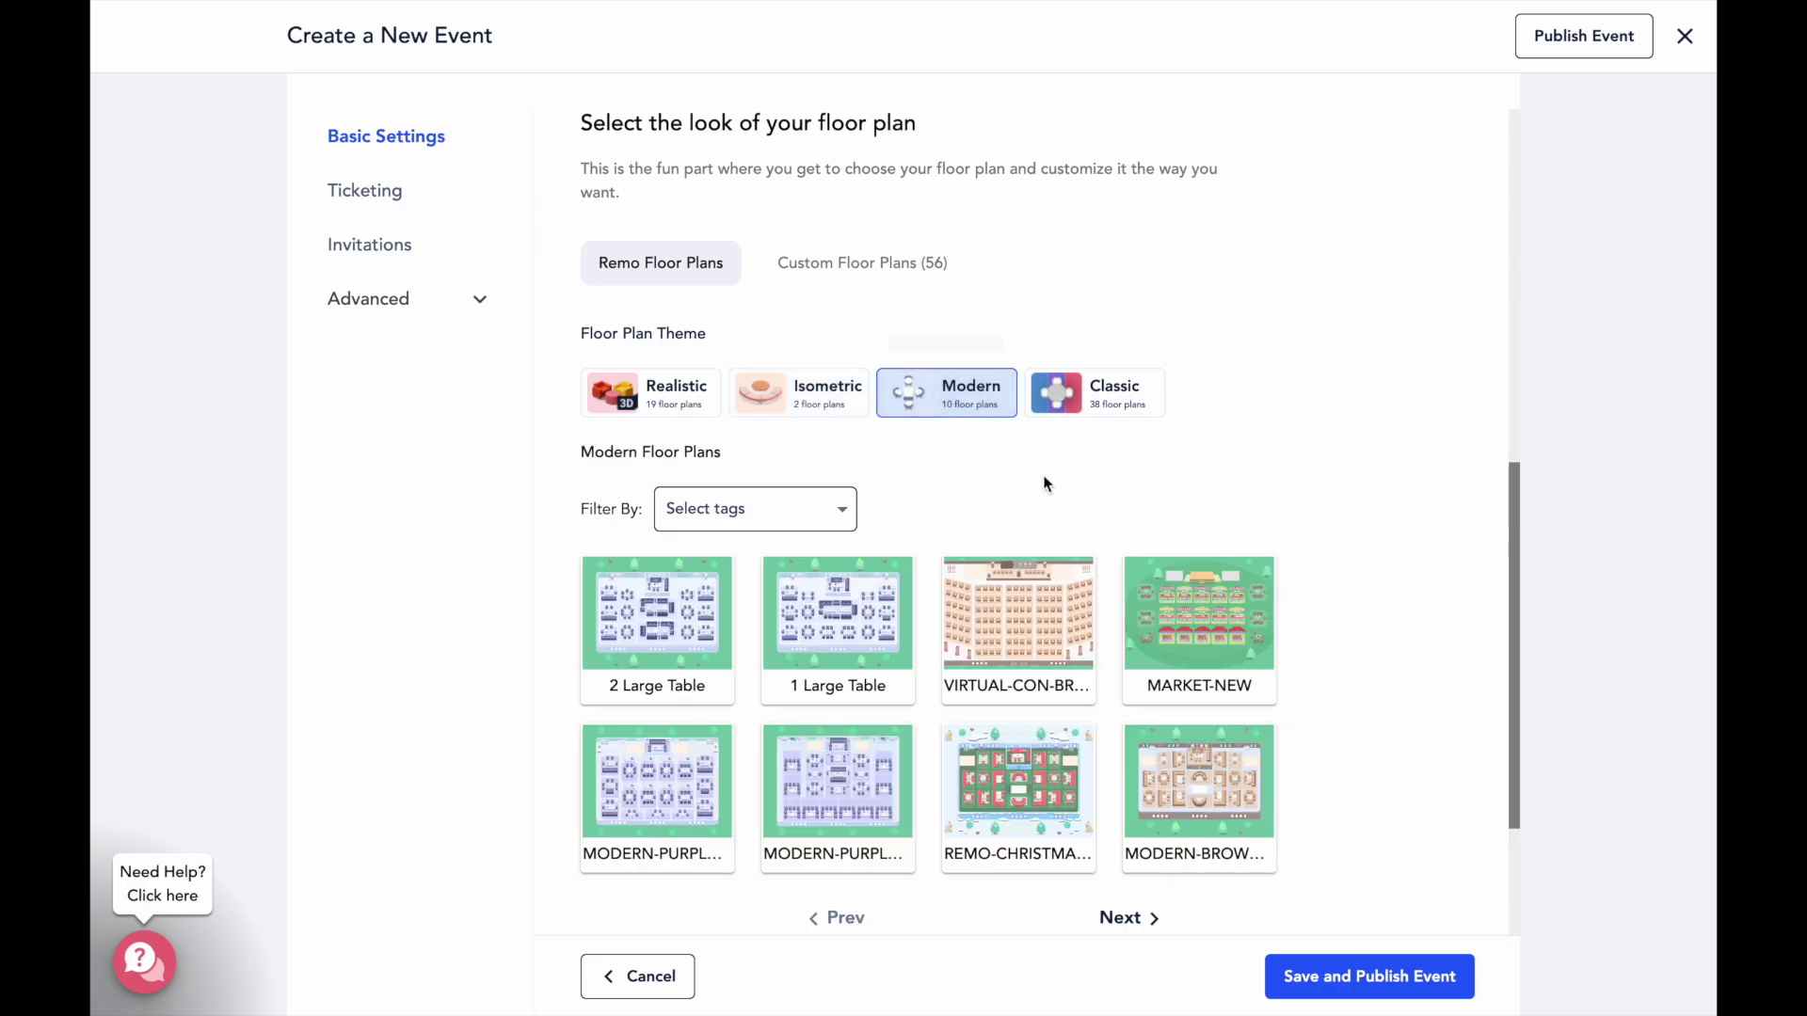
click(1091, 419)
- Filter plans by the conference-room tag, return to Realistic, and show the 55 custom plans
click(846, 514)
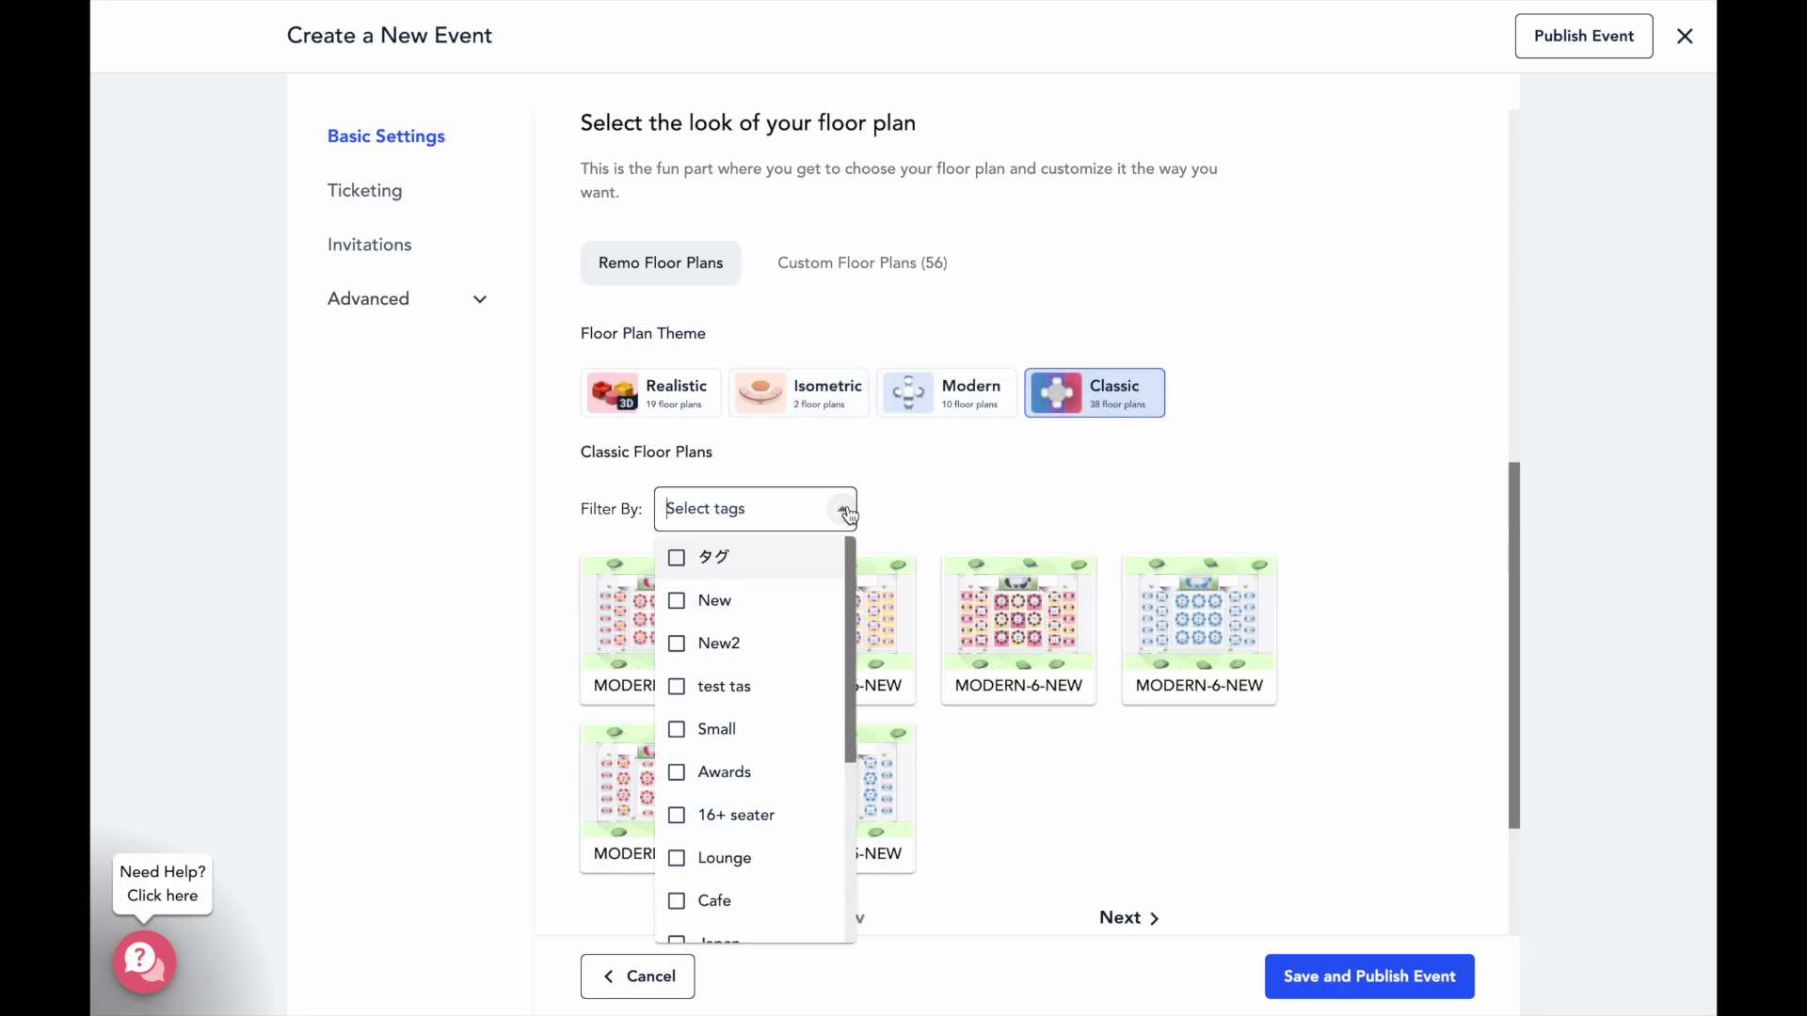
text(conf)
click(695, 578)
click(940, 518)
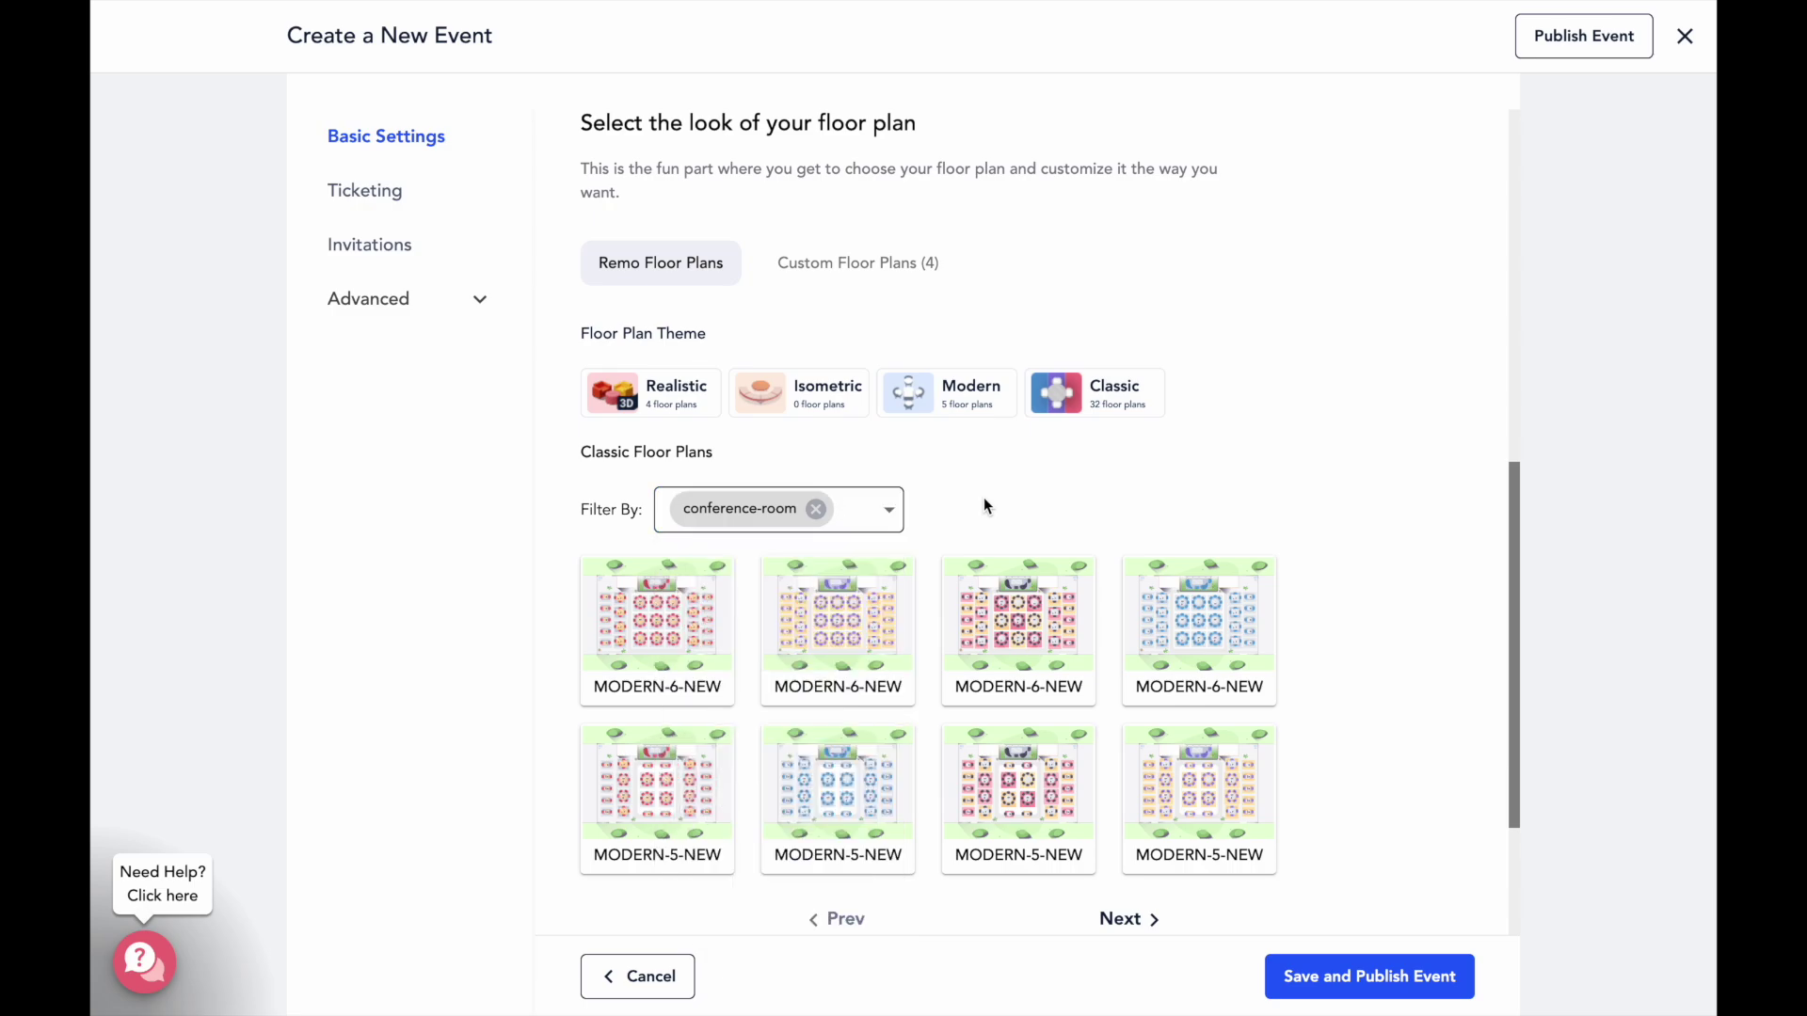
click(658, 394)
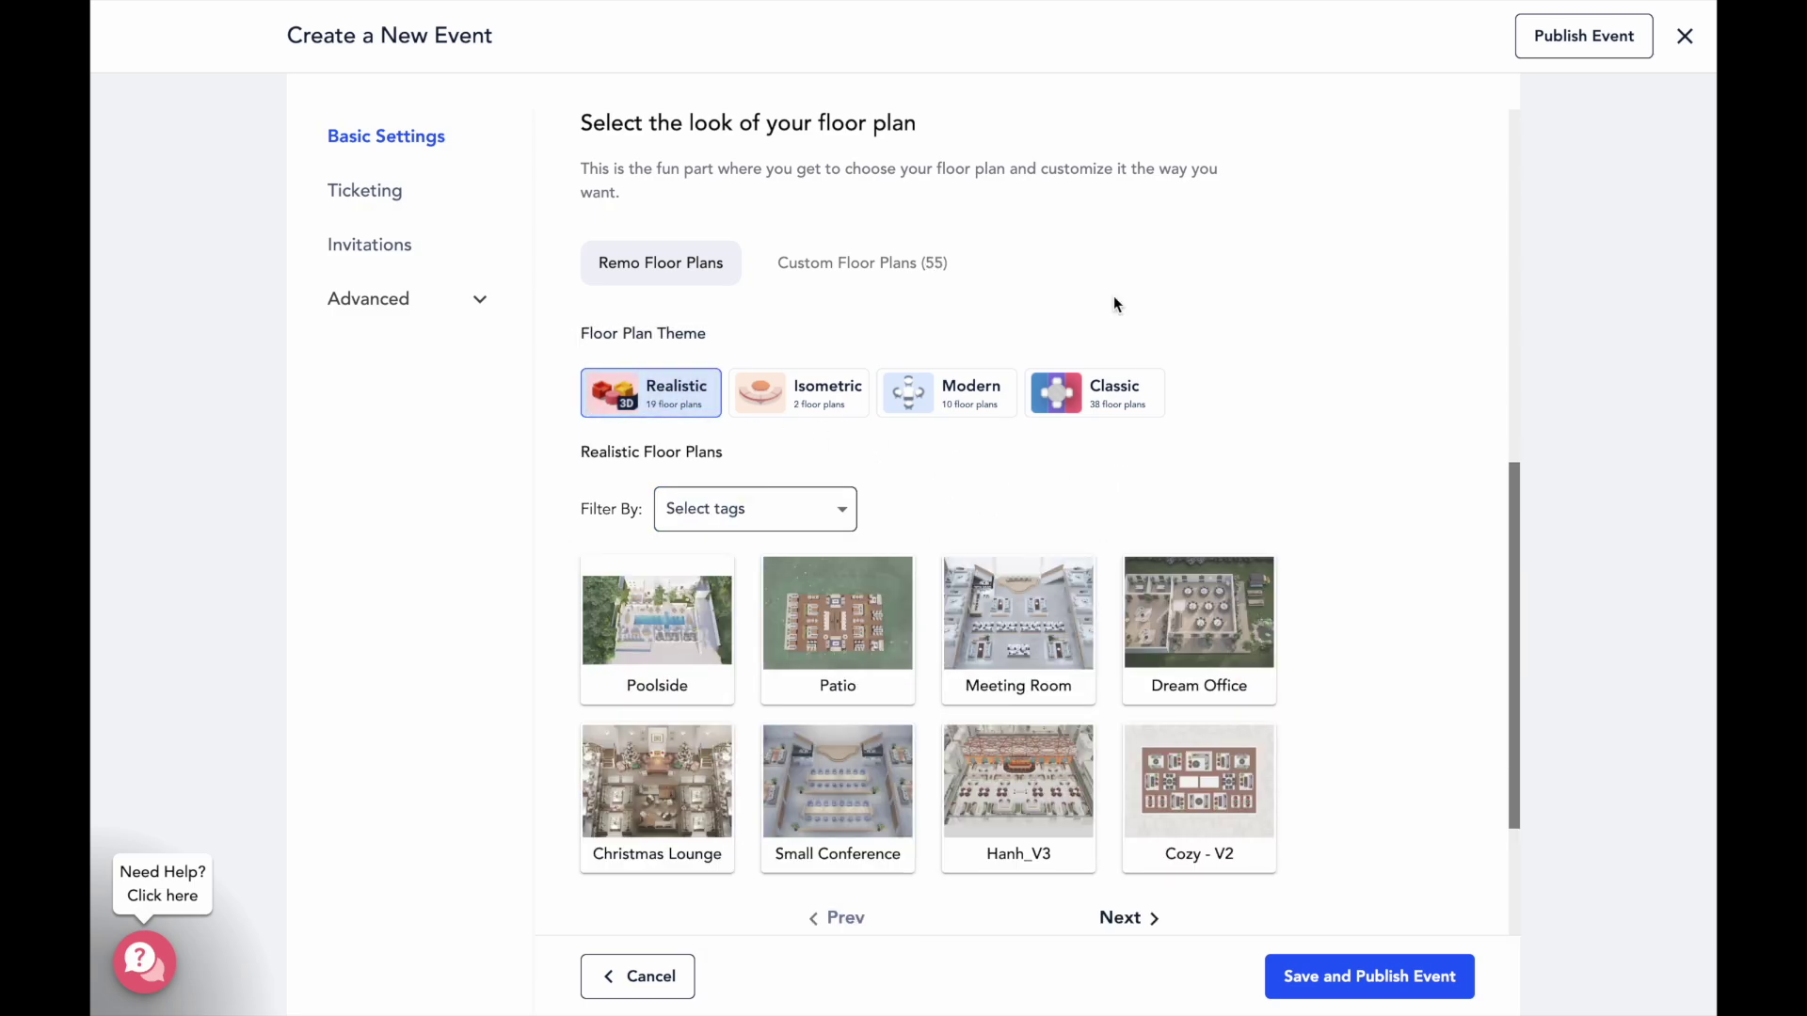
click(906, 280)
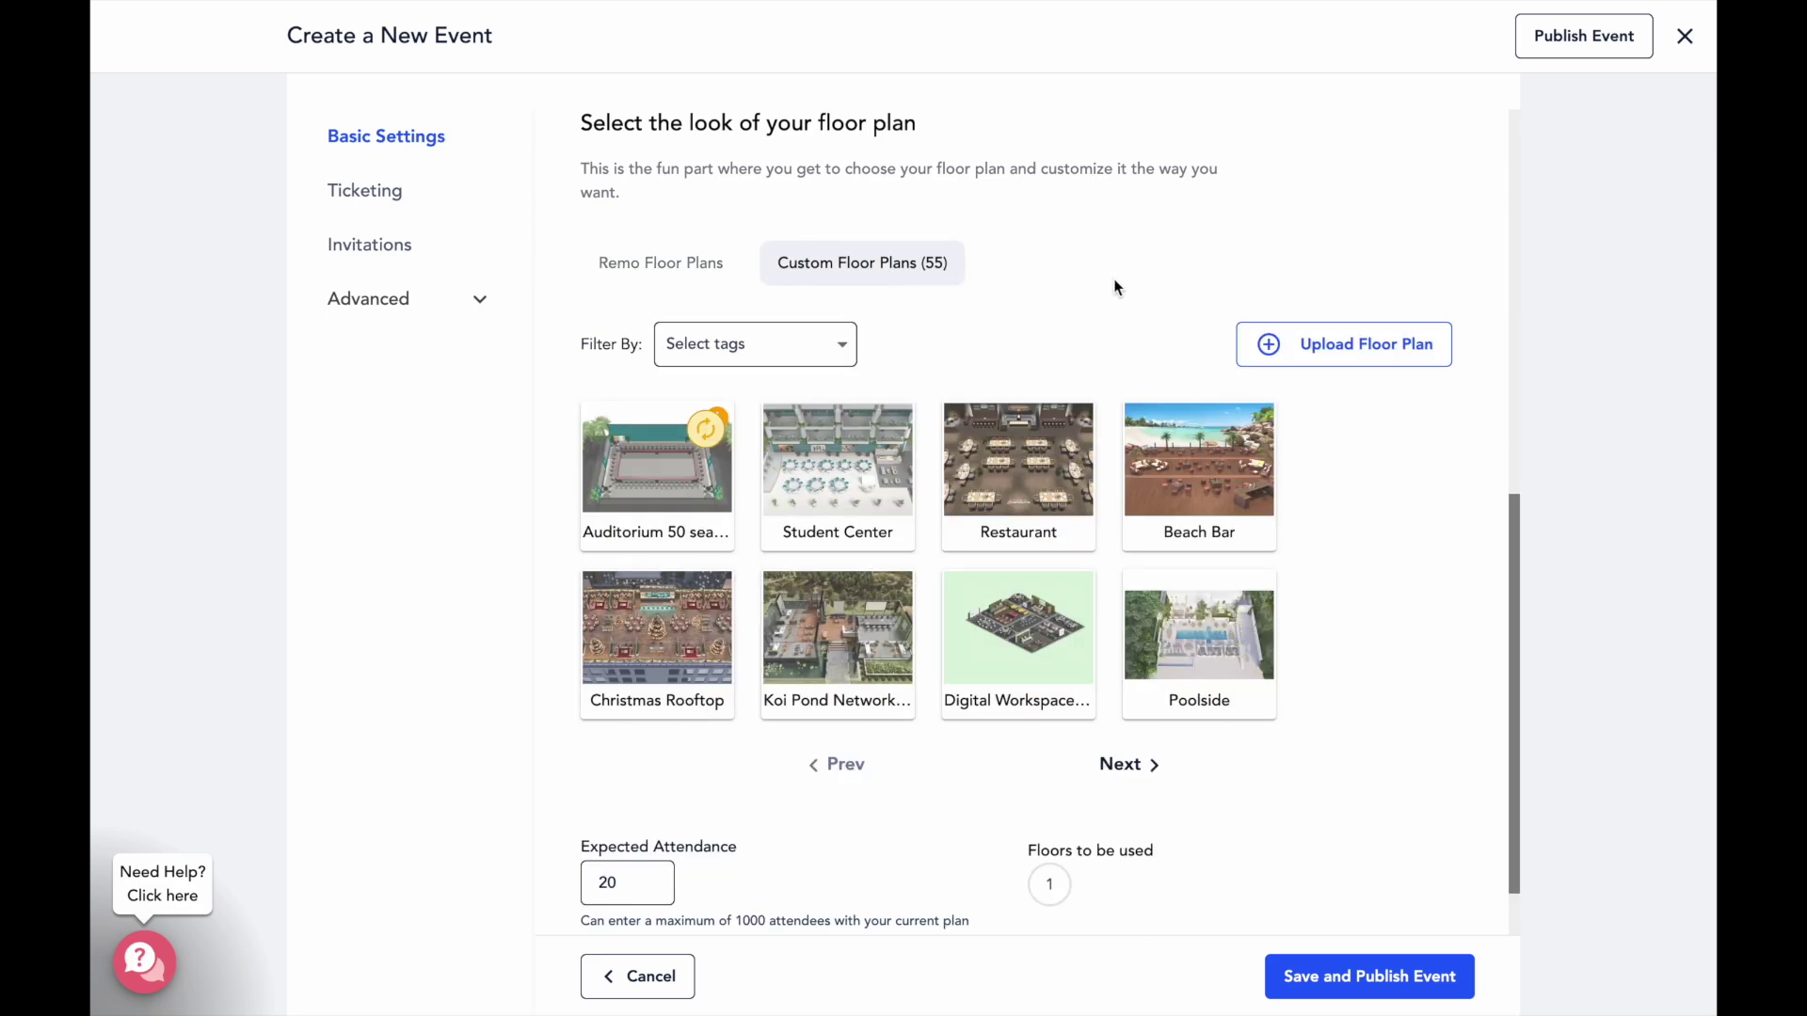
- Upload an SVG plan named 'Networking Restaurant', sample dark brown #422c19 as environment colour, and save it
click(1395, 348)
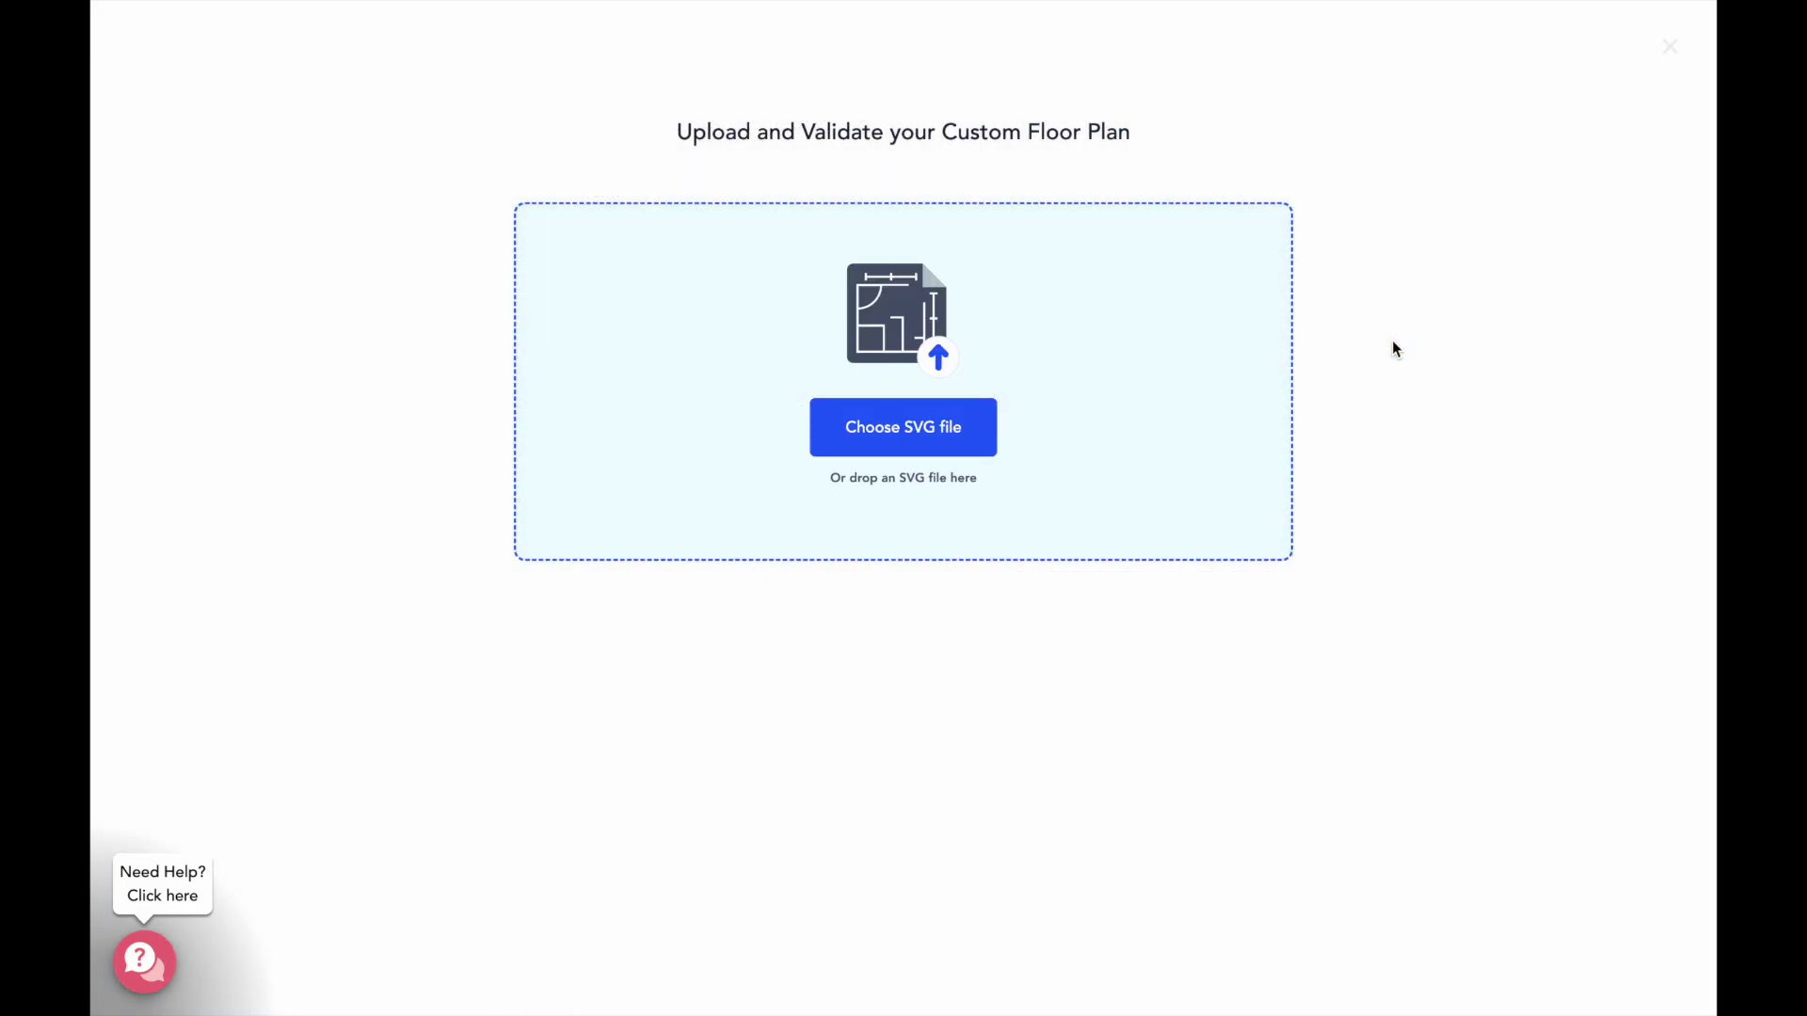
click(903, 443)
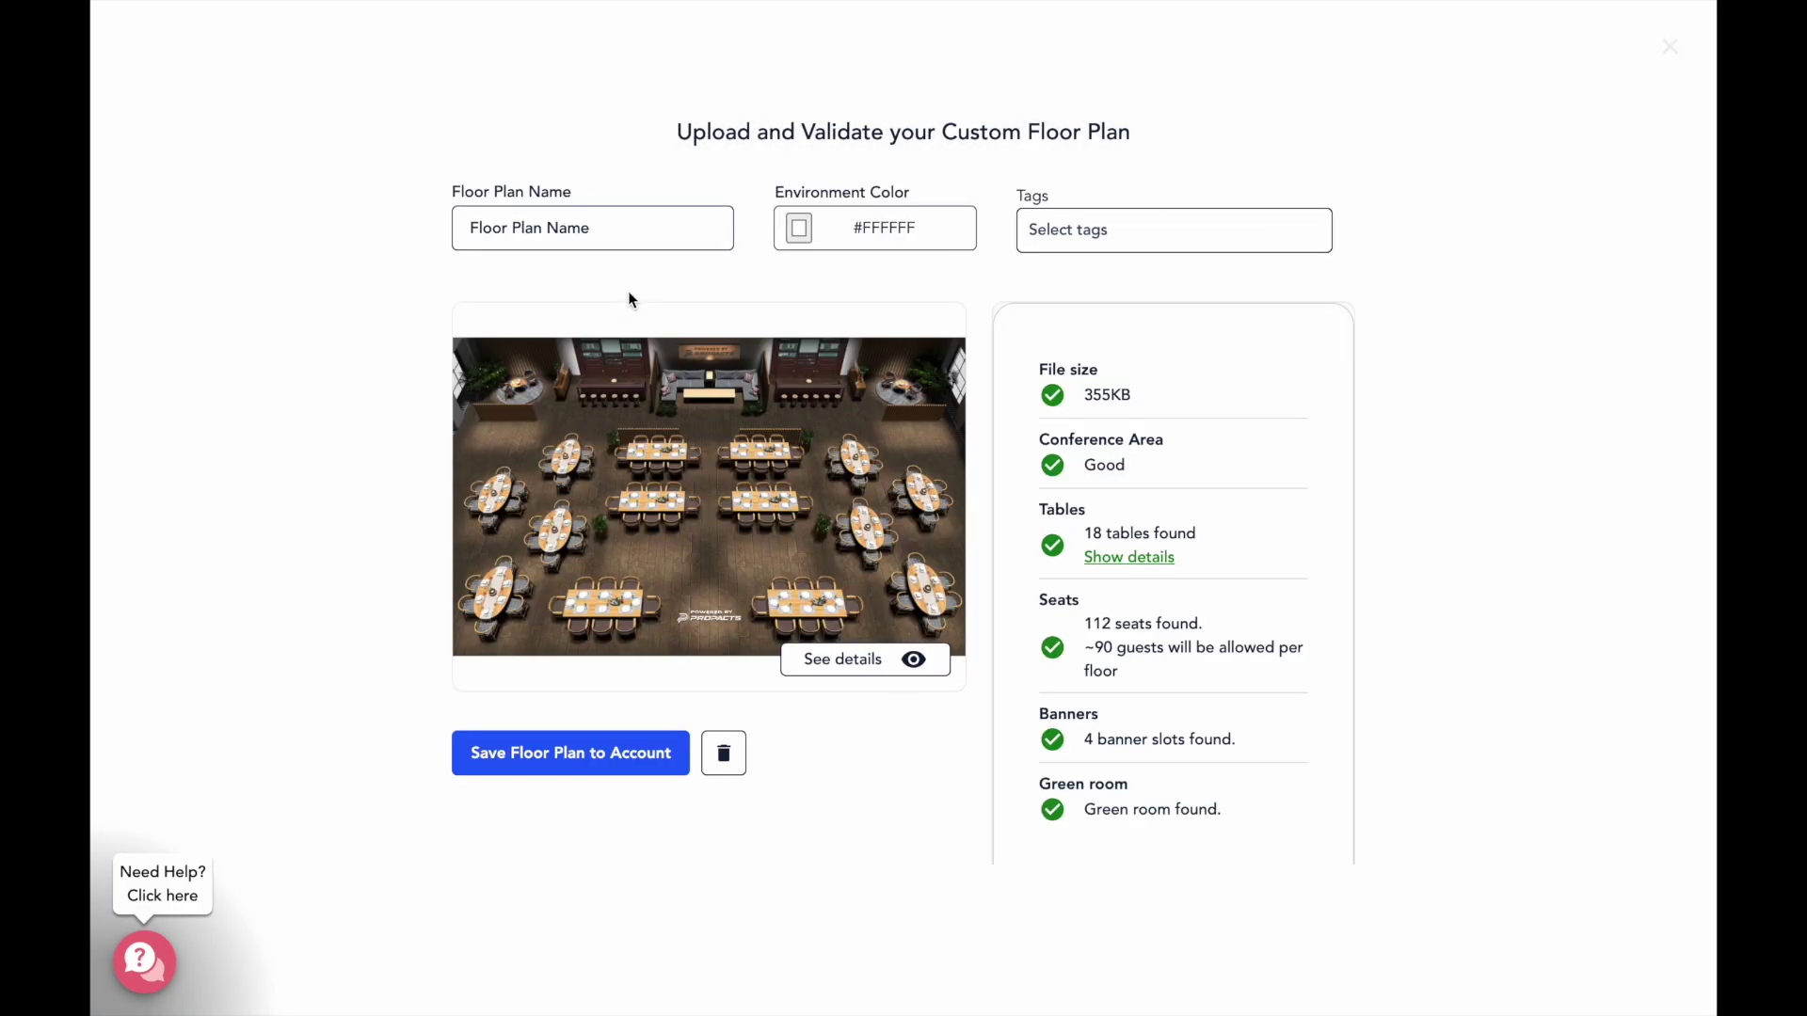
click(583, 226)
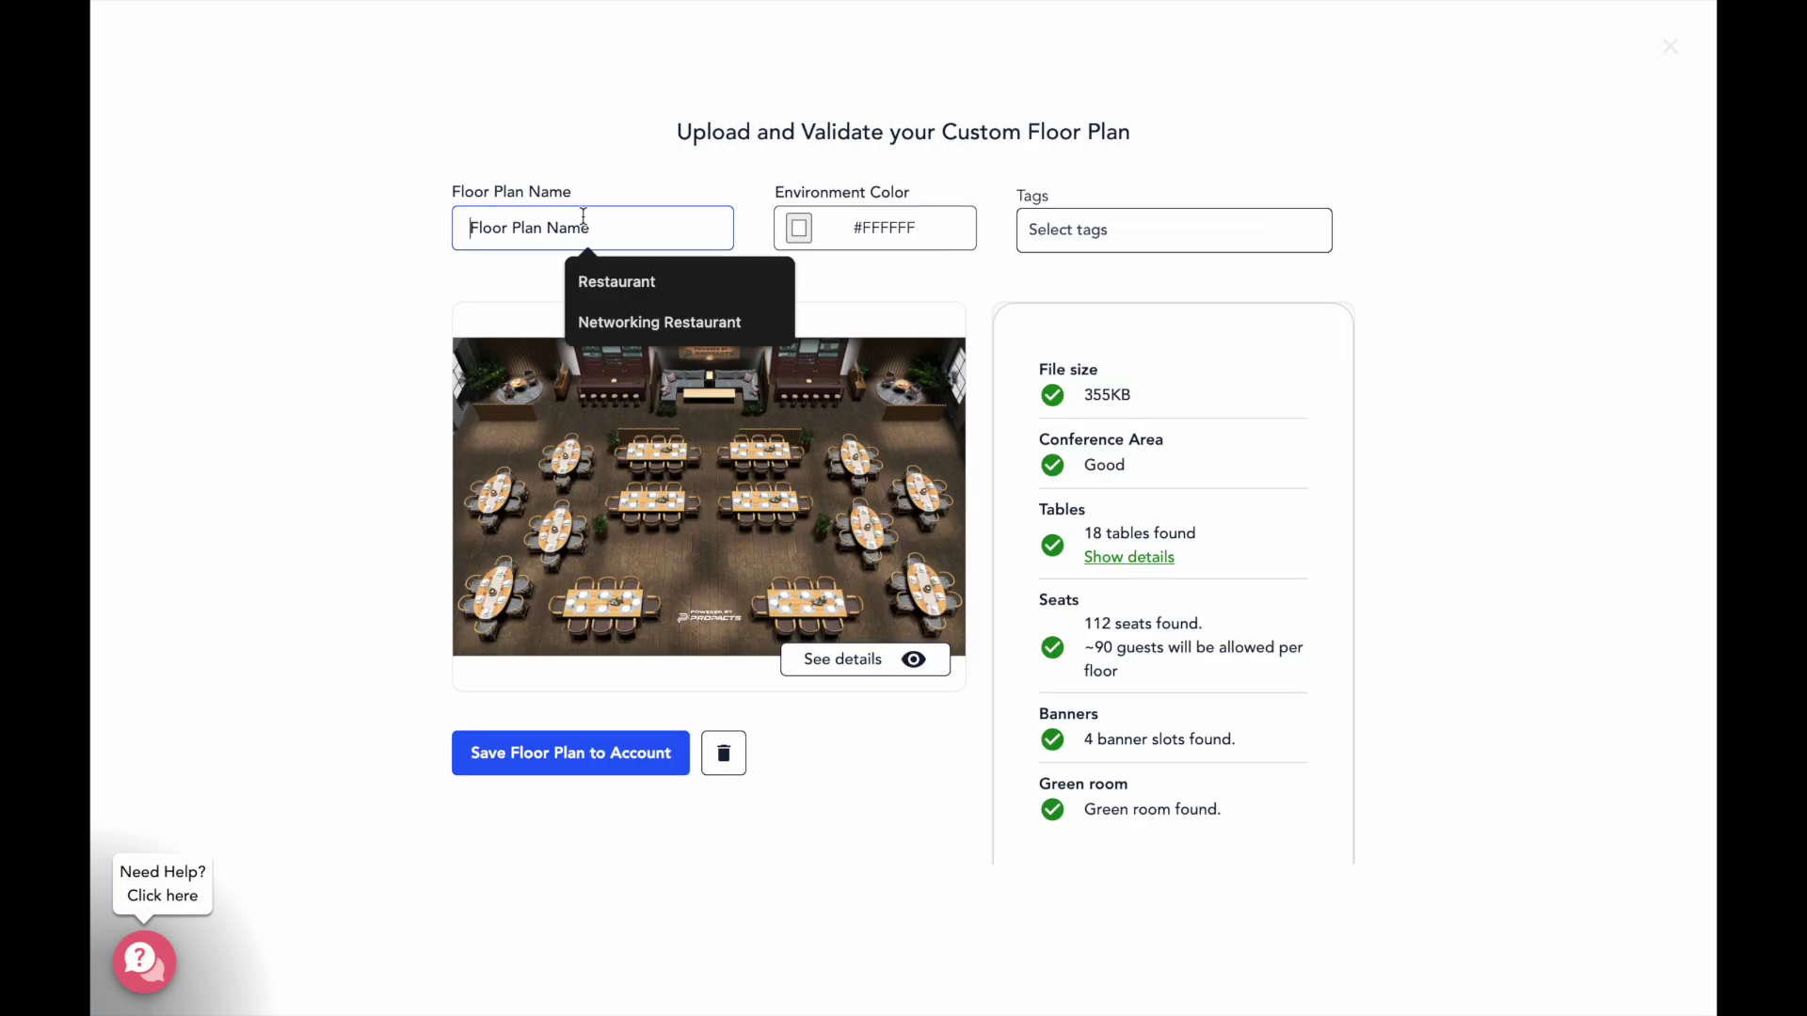
text(Networking Restaurant)
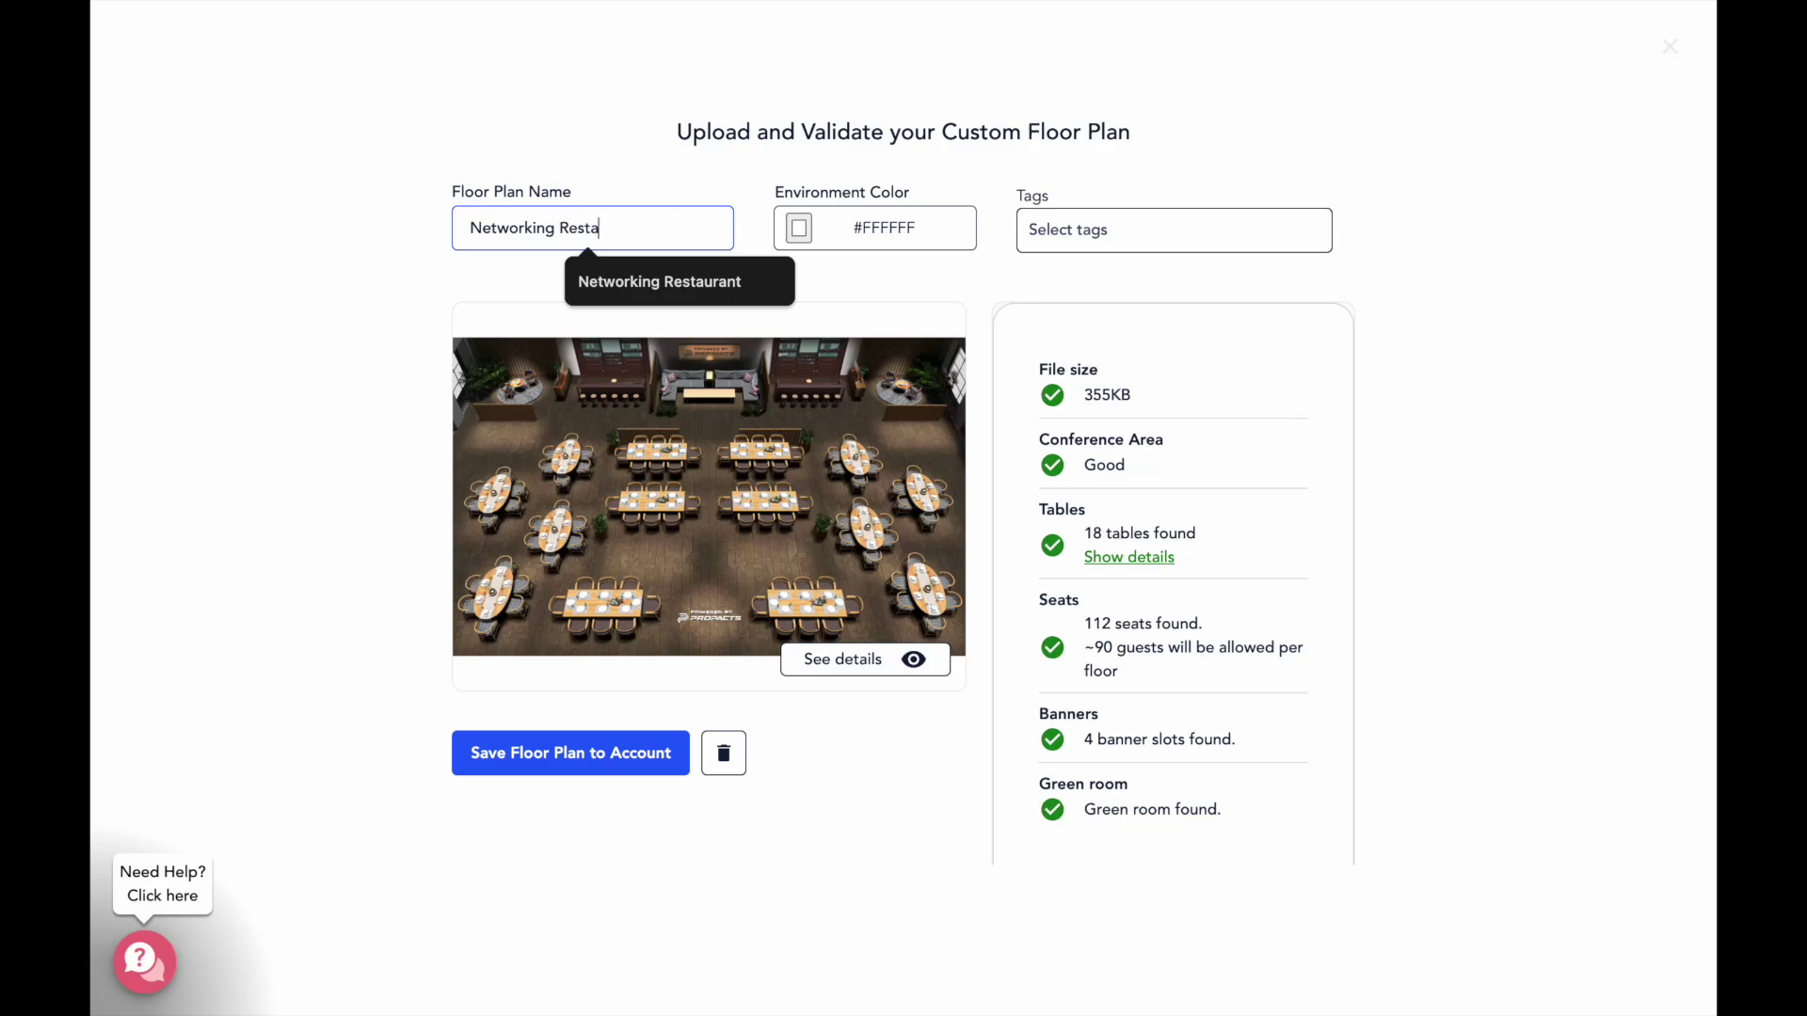
click(799, 228)
click(811, 425)
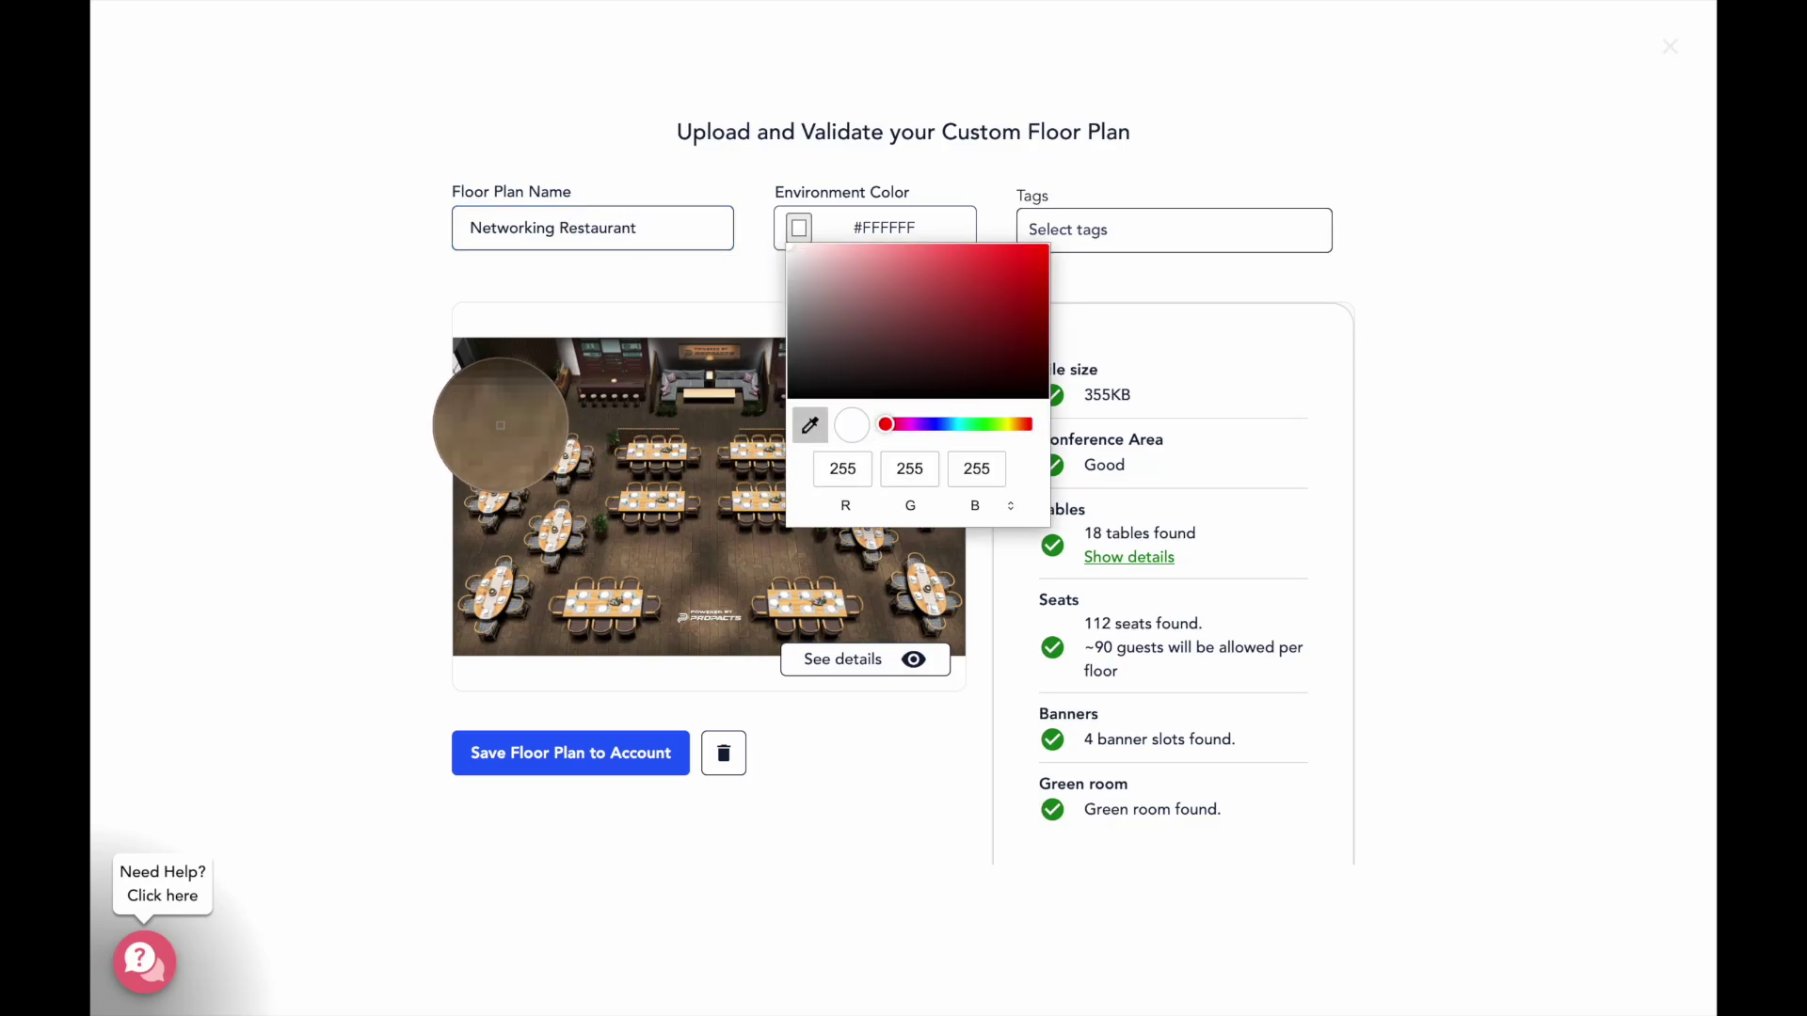
click(504, 419)
click(725, 274)
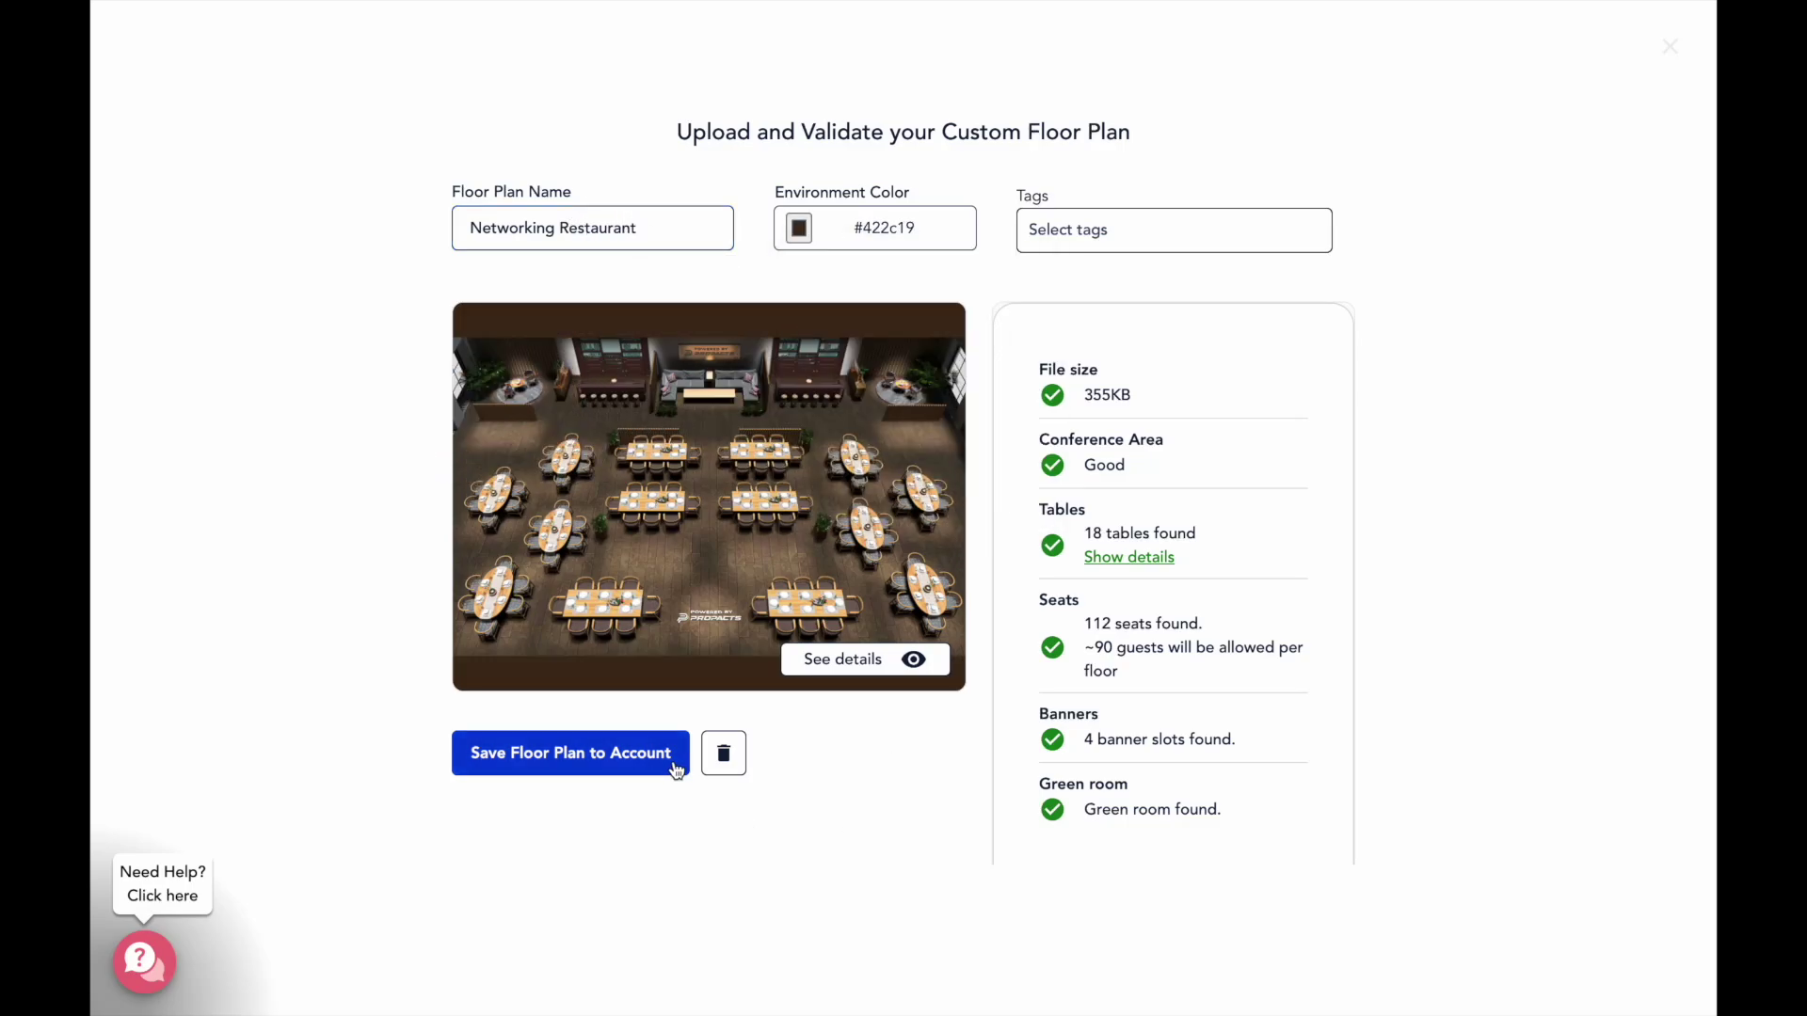
click(570, 753)
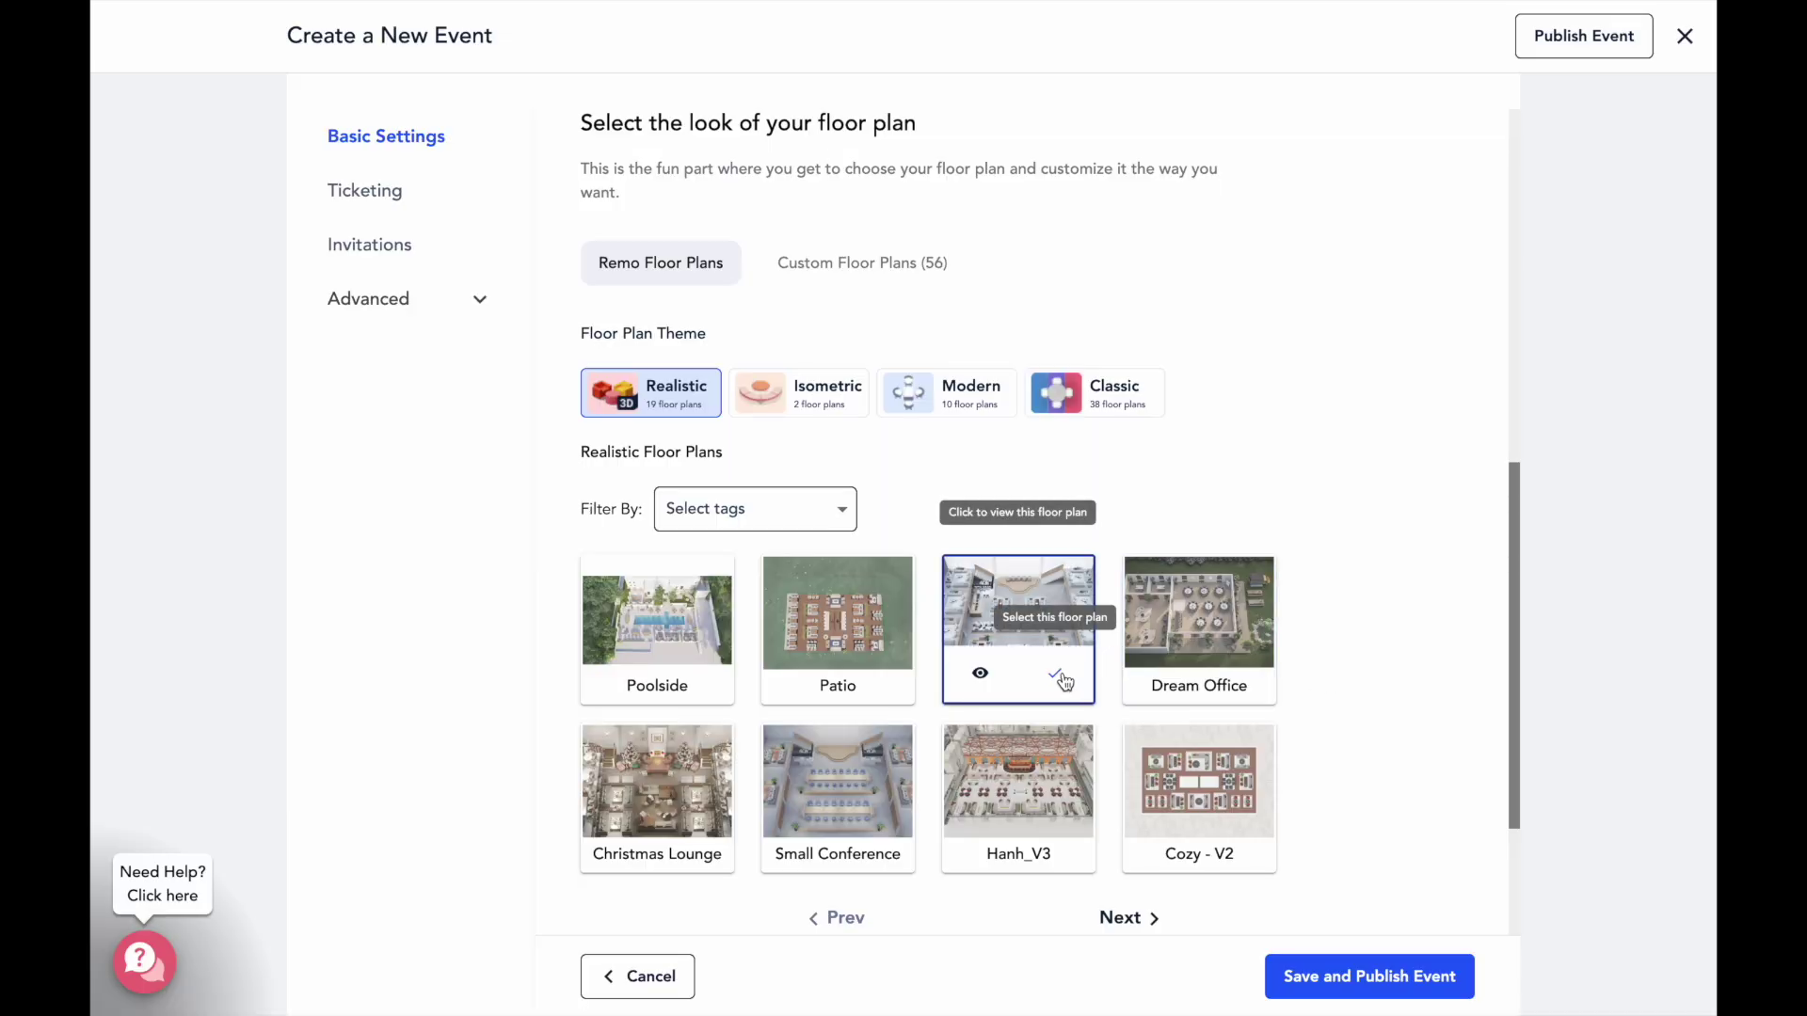
- Choose the Meeting Room floor plan, set expected attendance to 400 (5 floors), and publish
click(1064, 679)
scroll(1063, 680, down, 3)
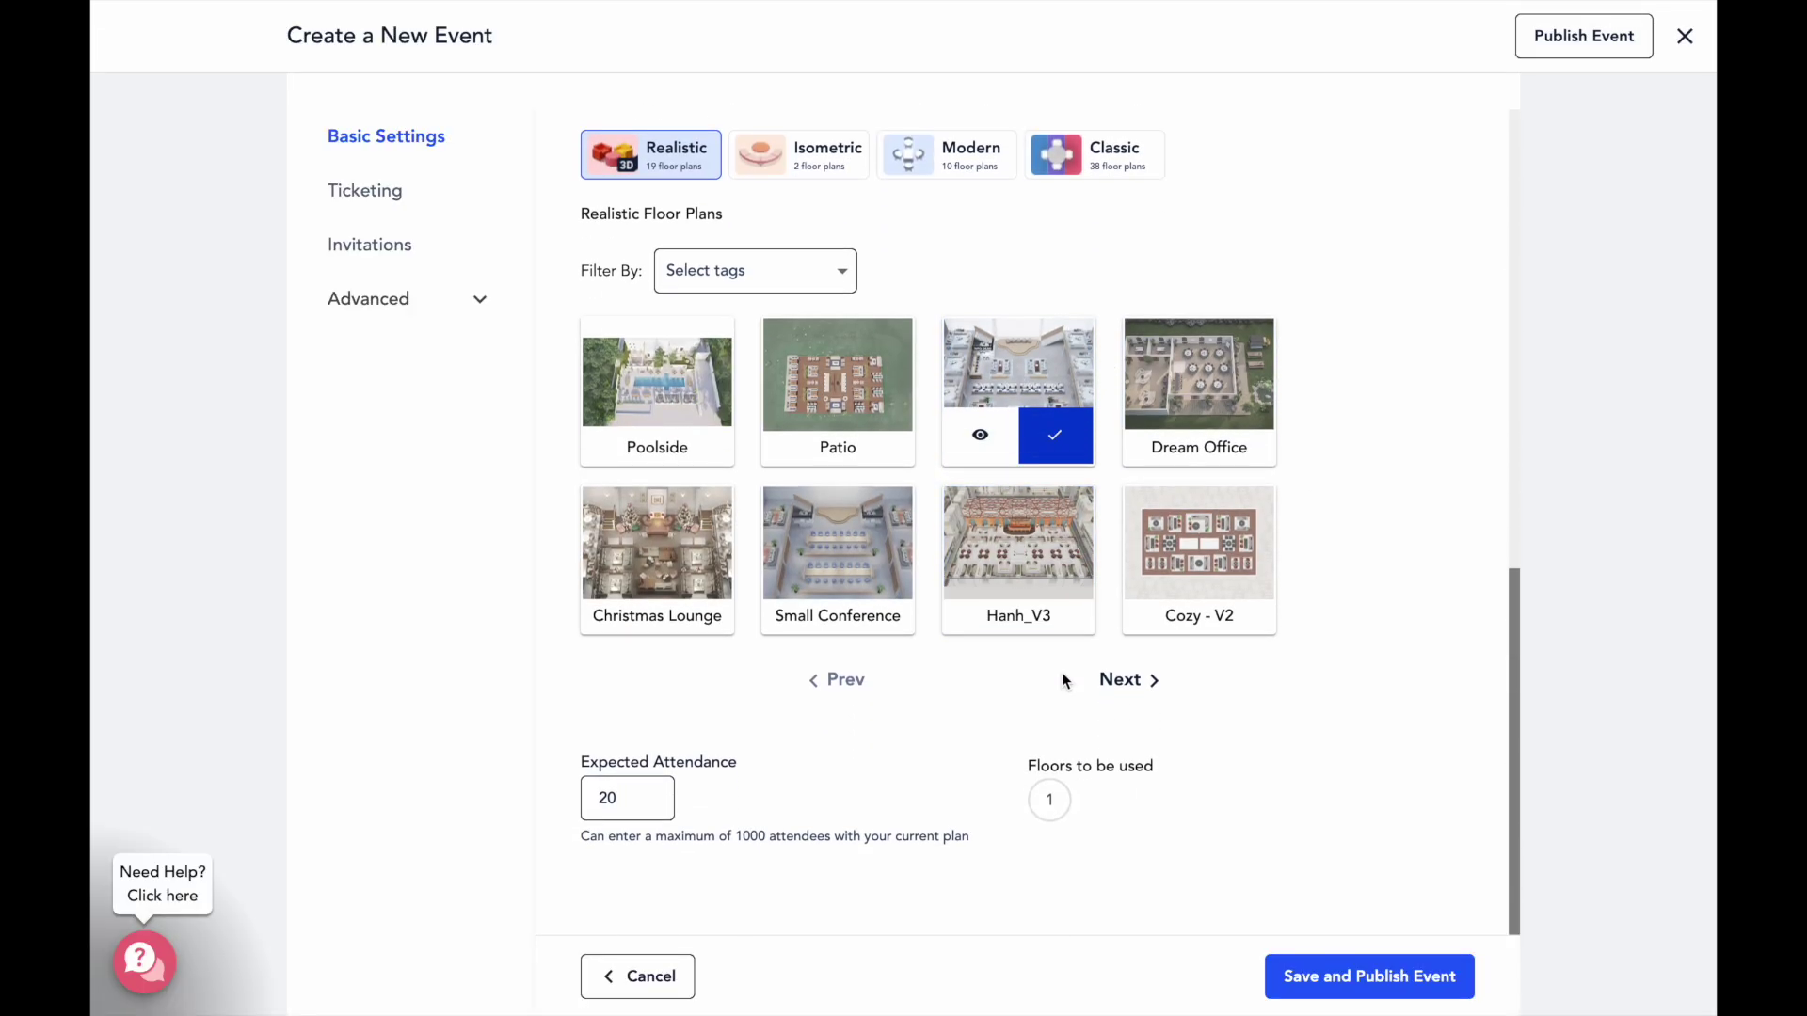
double_click(607, 798)
text(400)
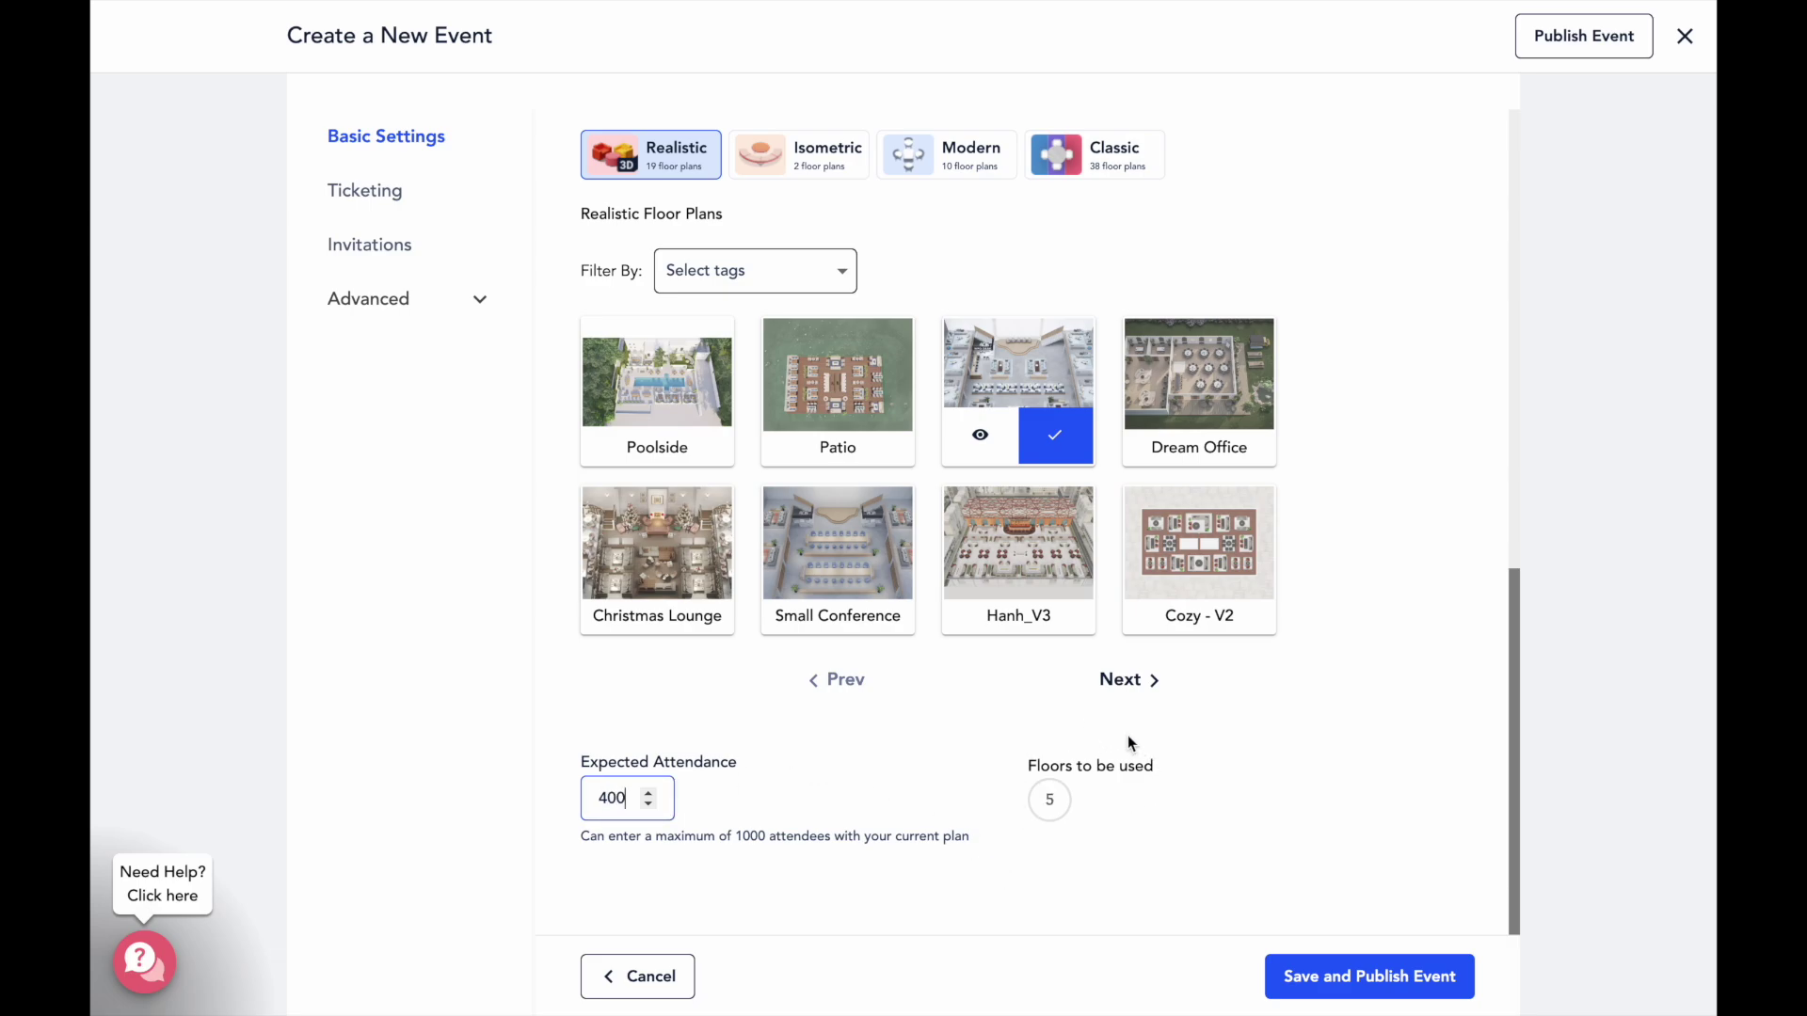
click(1308, 965)
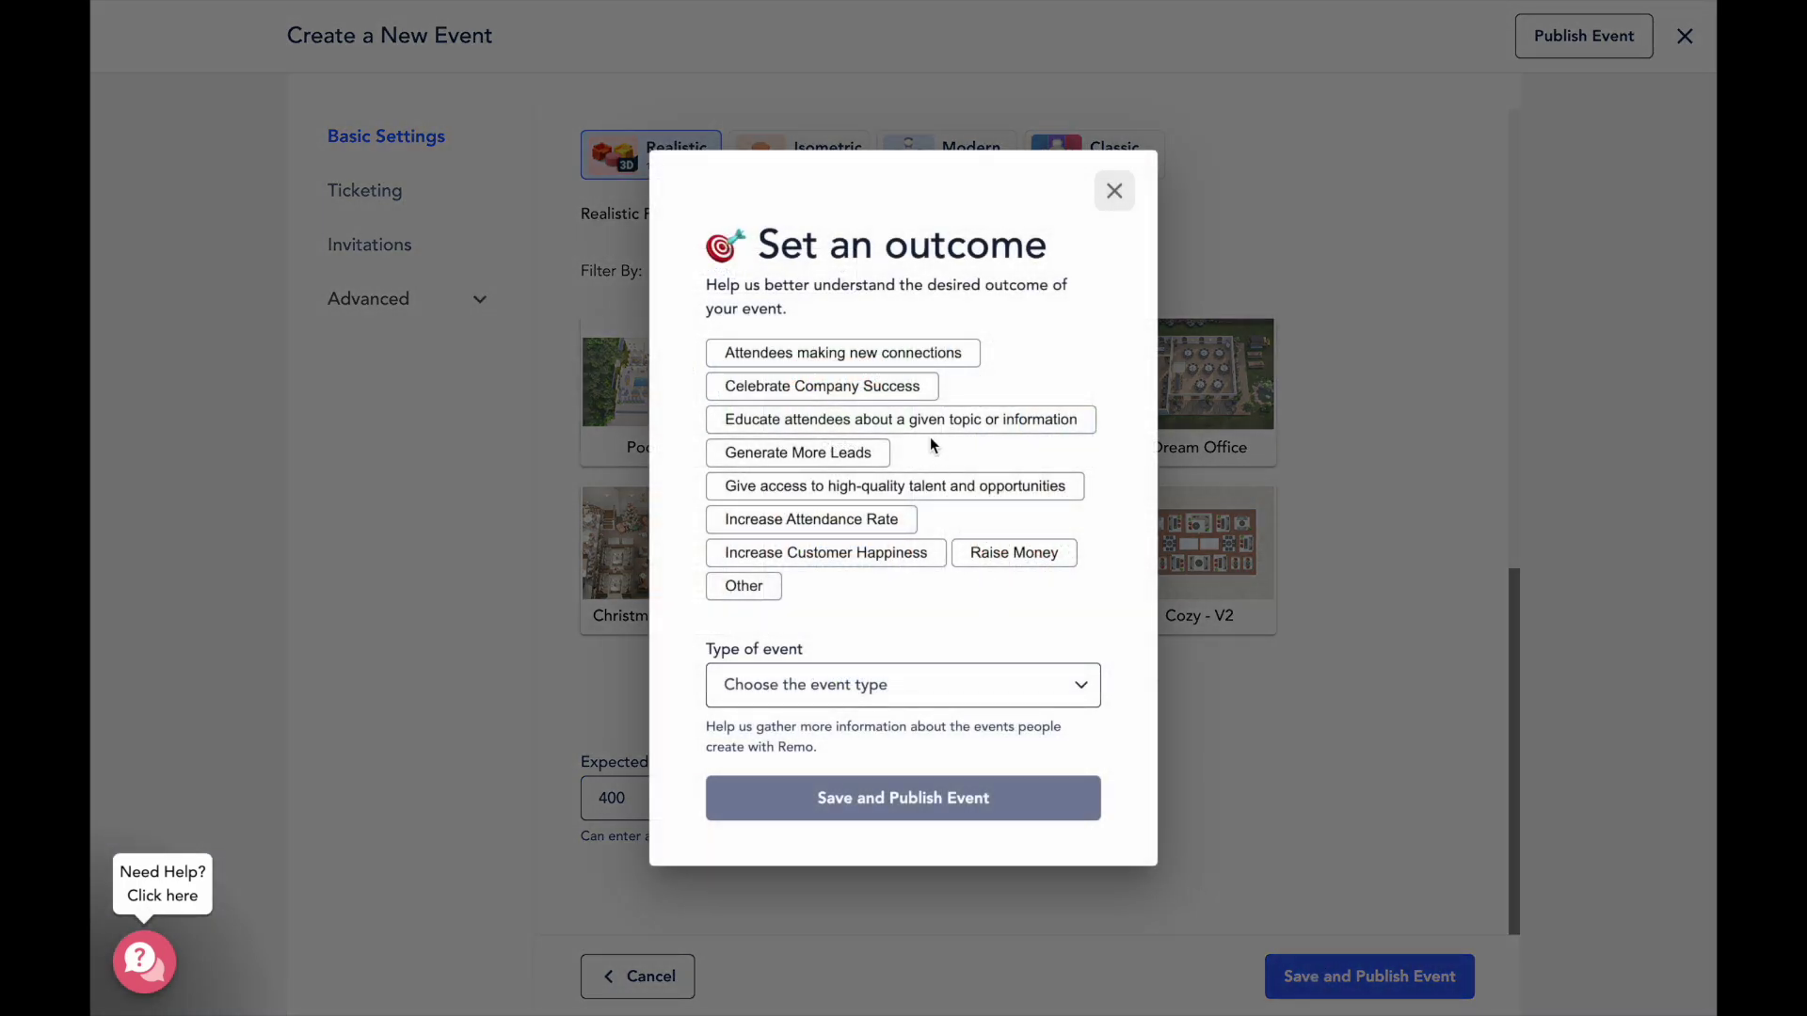
- Mark making new connections as the outcome, dismiss the confirmation, and open ticketing settings
click(915, 360)
click(920, 697)
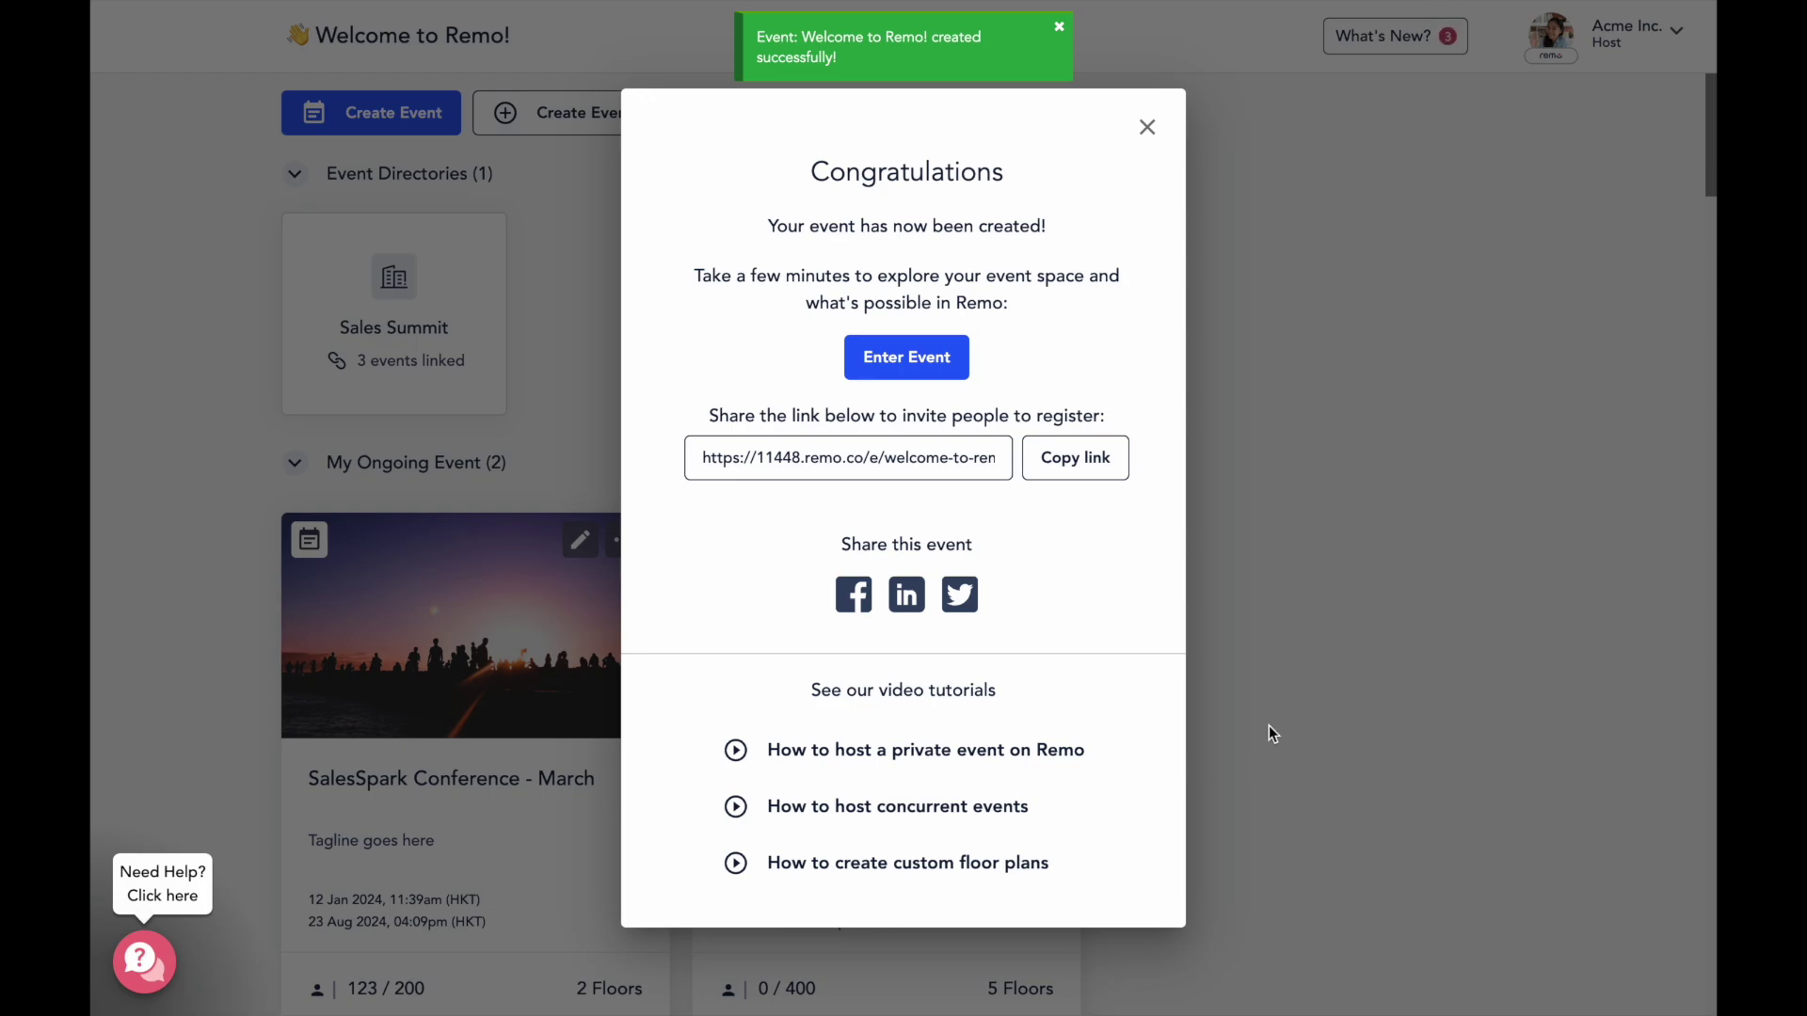
click(1147, 128)
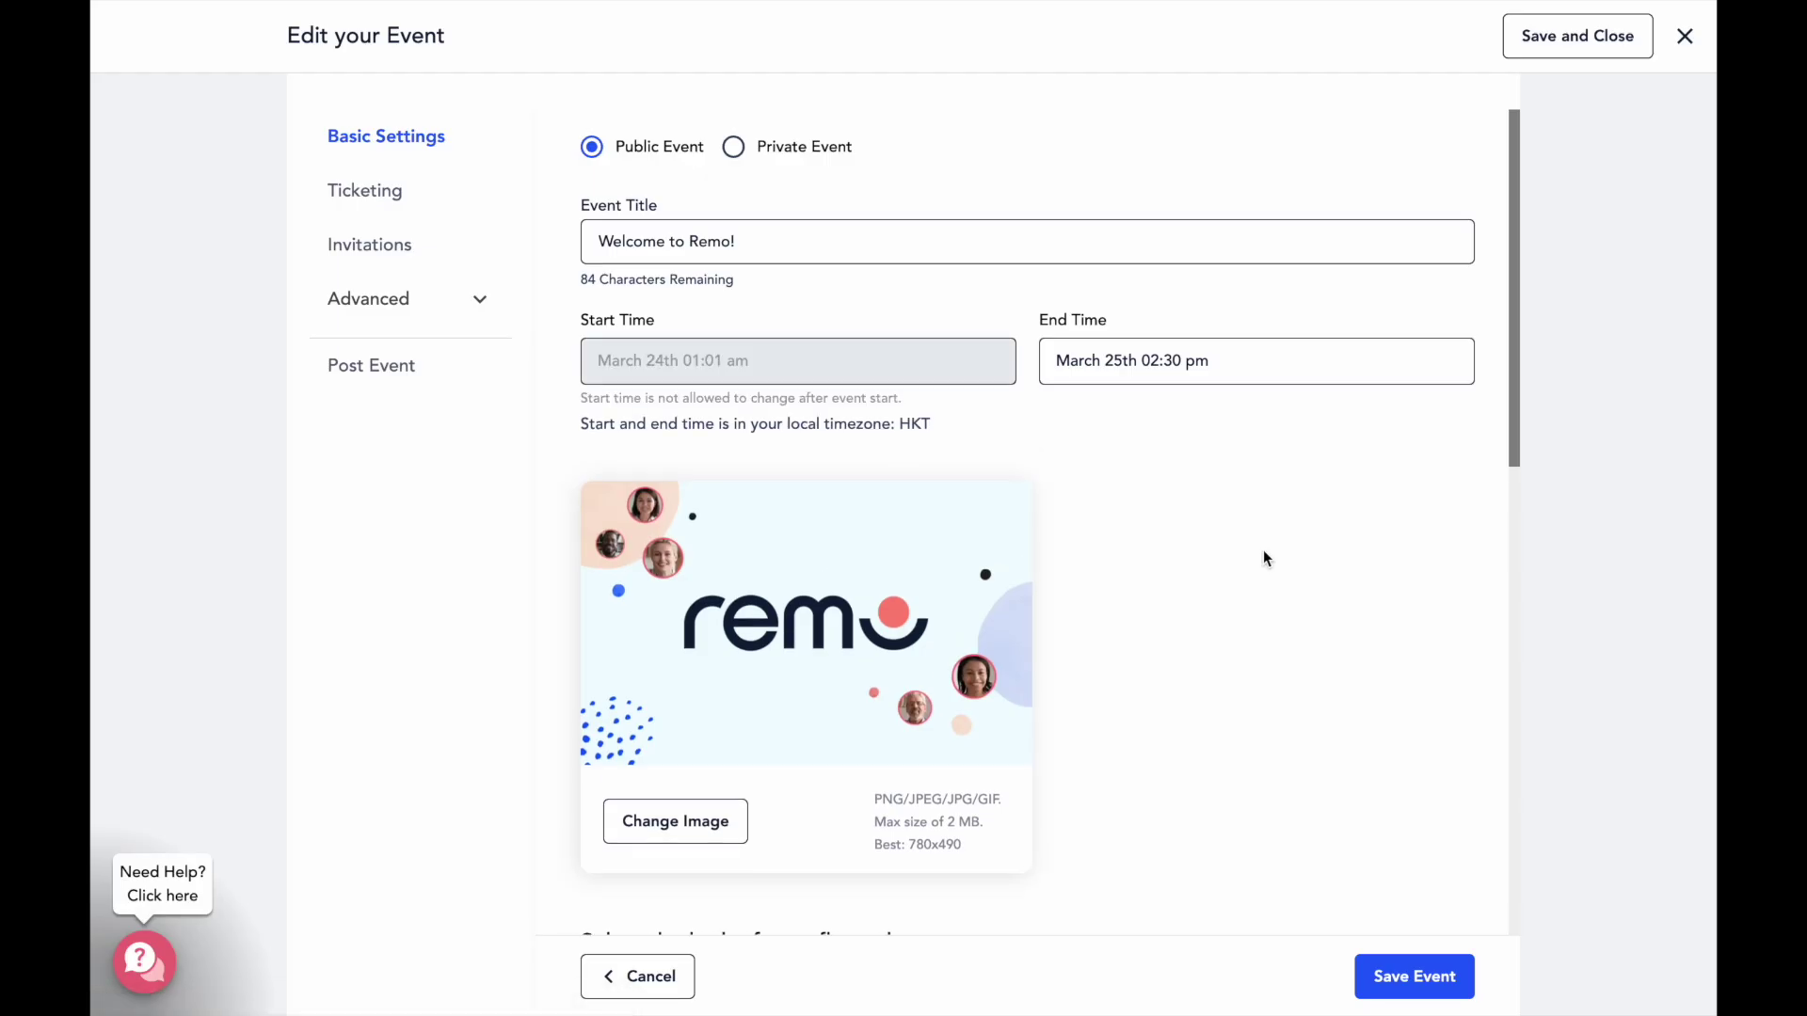
click(386, 191)
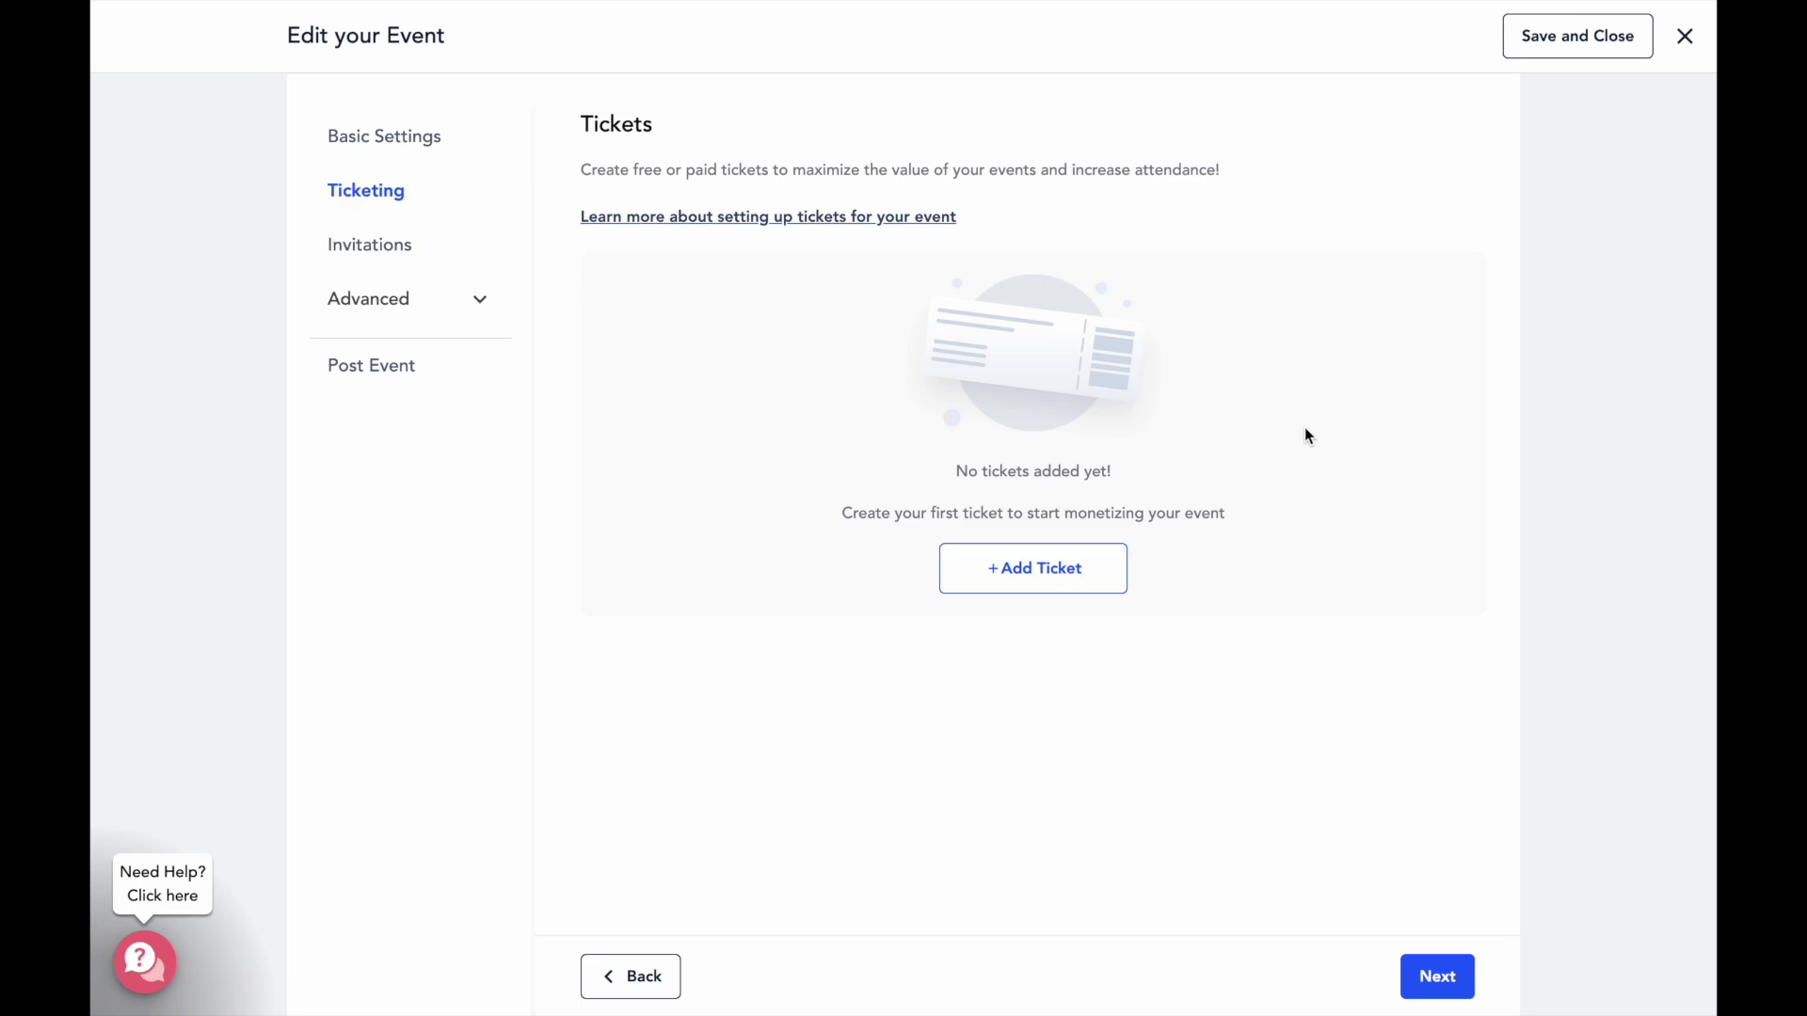
- Start a General Admission ticket with 350 available, paid at USD 80
click(1054, 570)
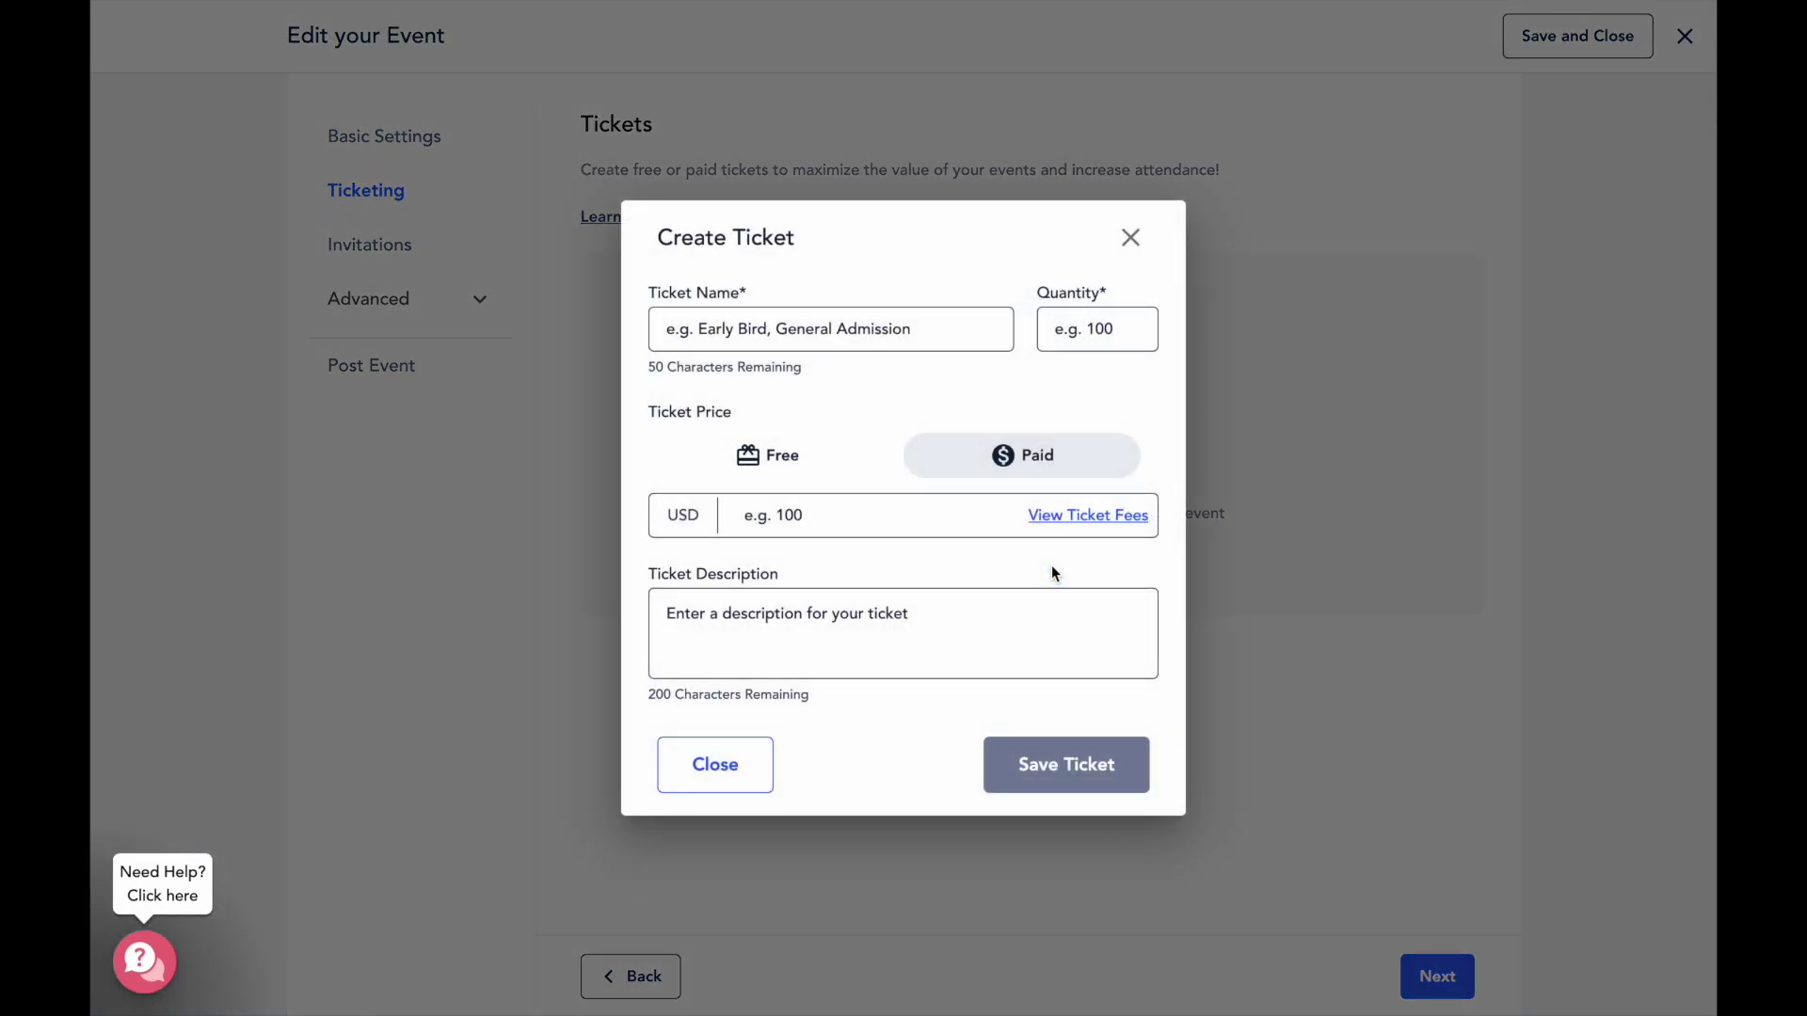
text(General)
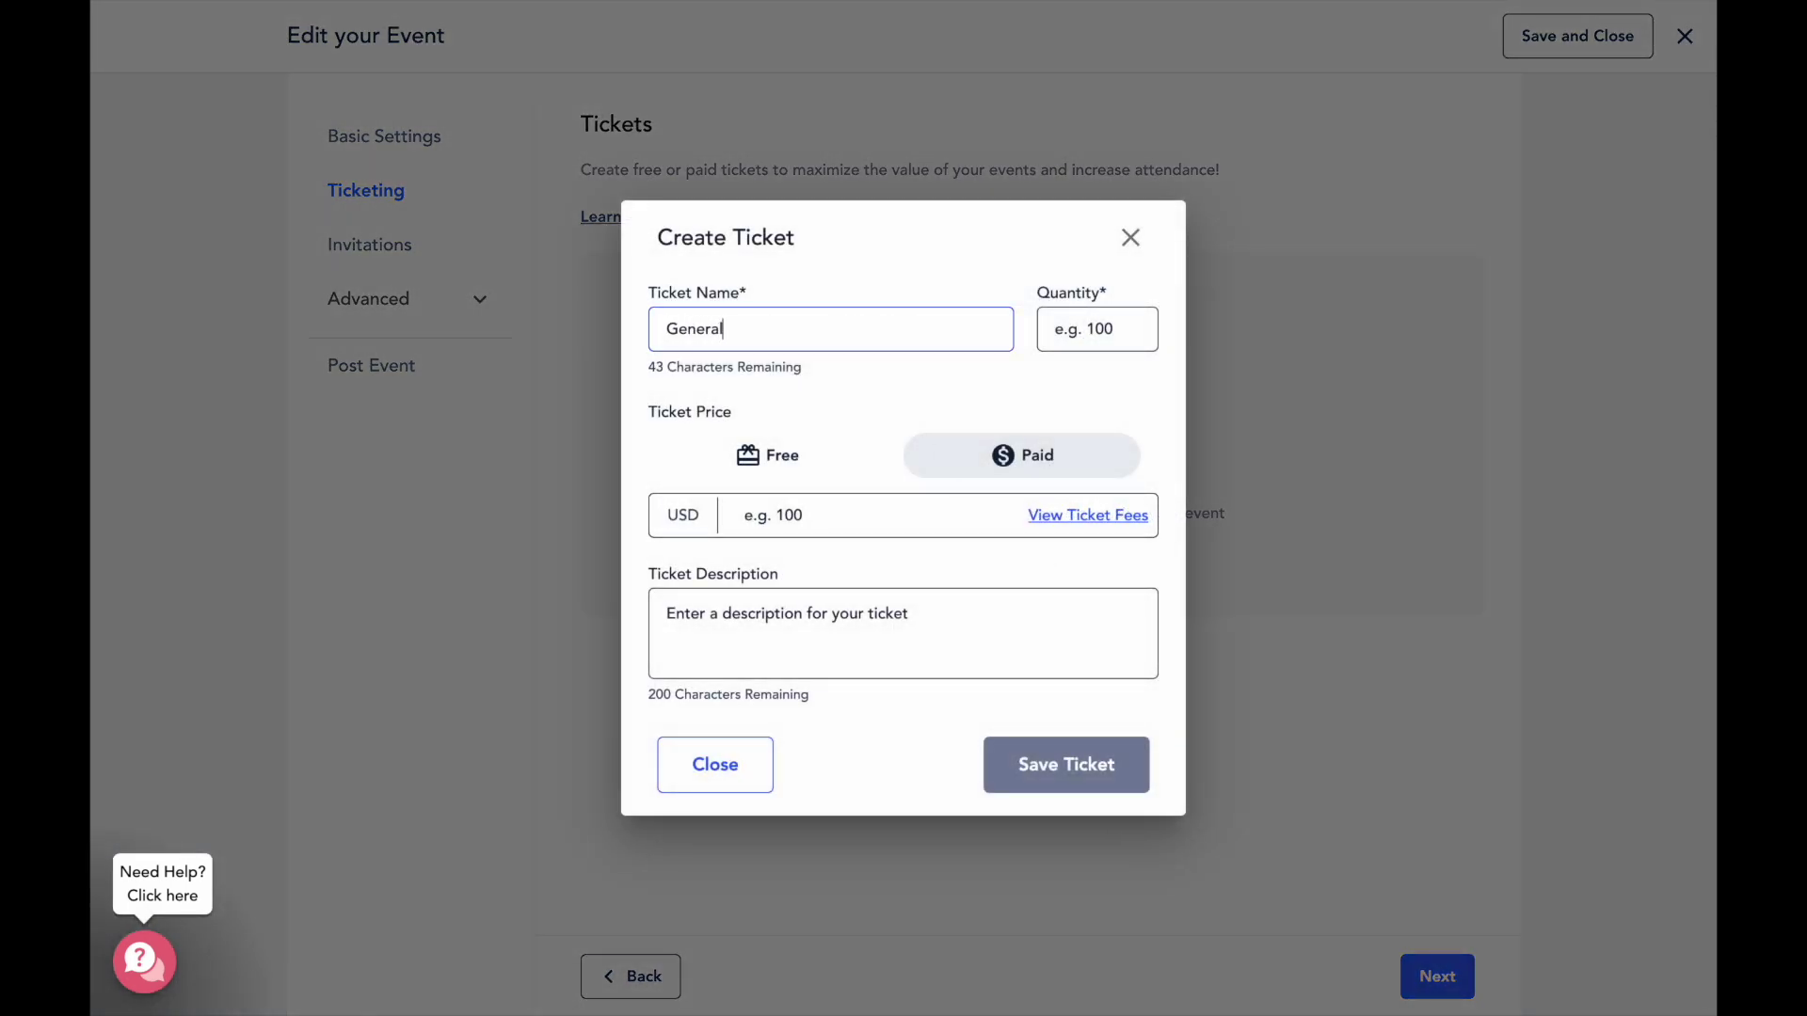
text( Admission)
click(1048, 331)
text(150)
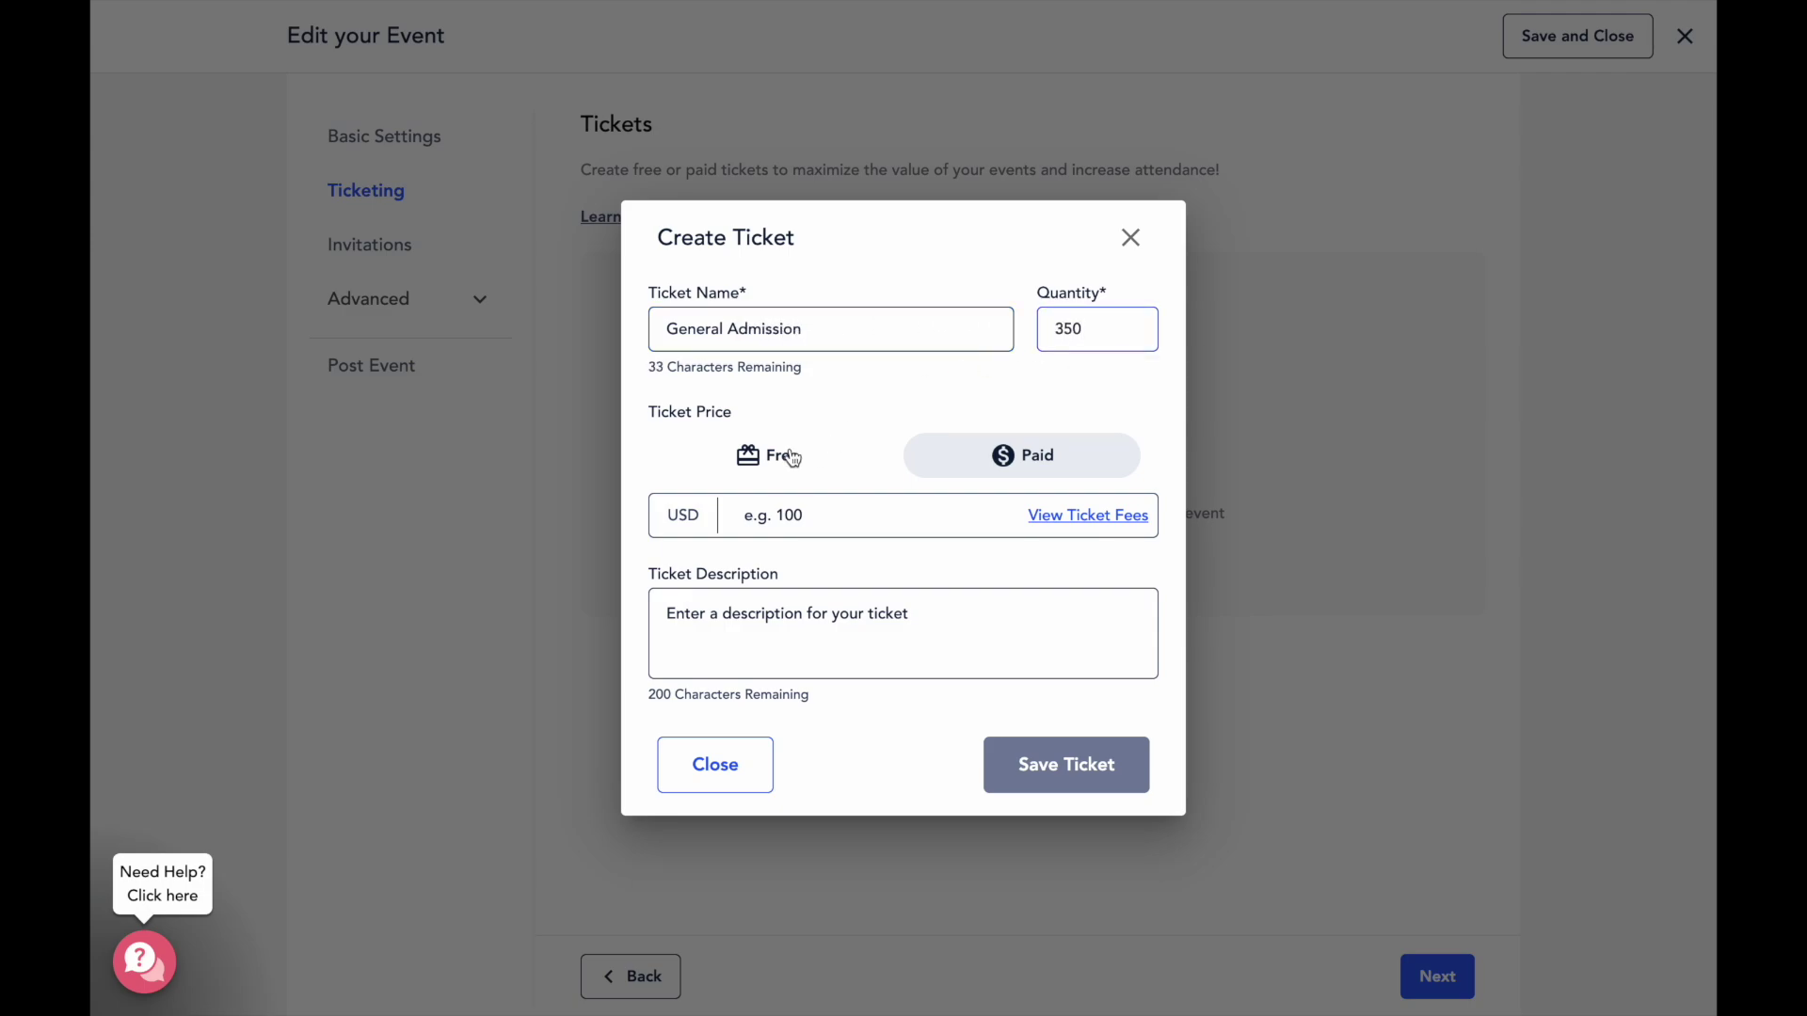
click(791, 457)
click(1056, 495)
click(826, 520)
text(80)
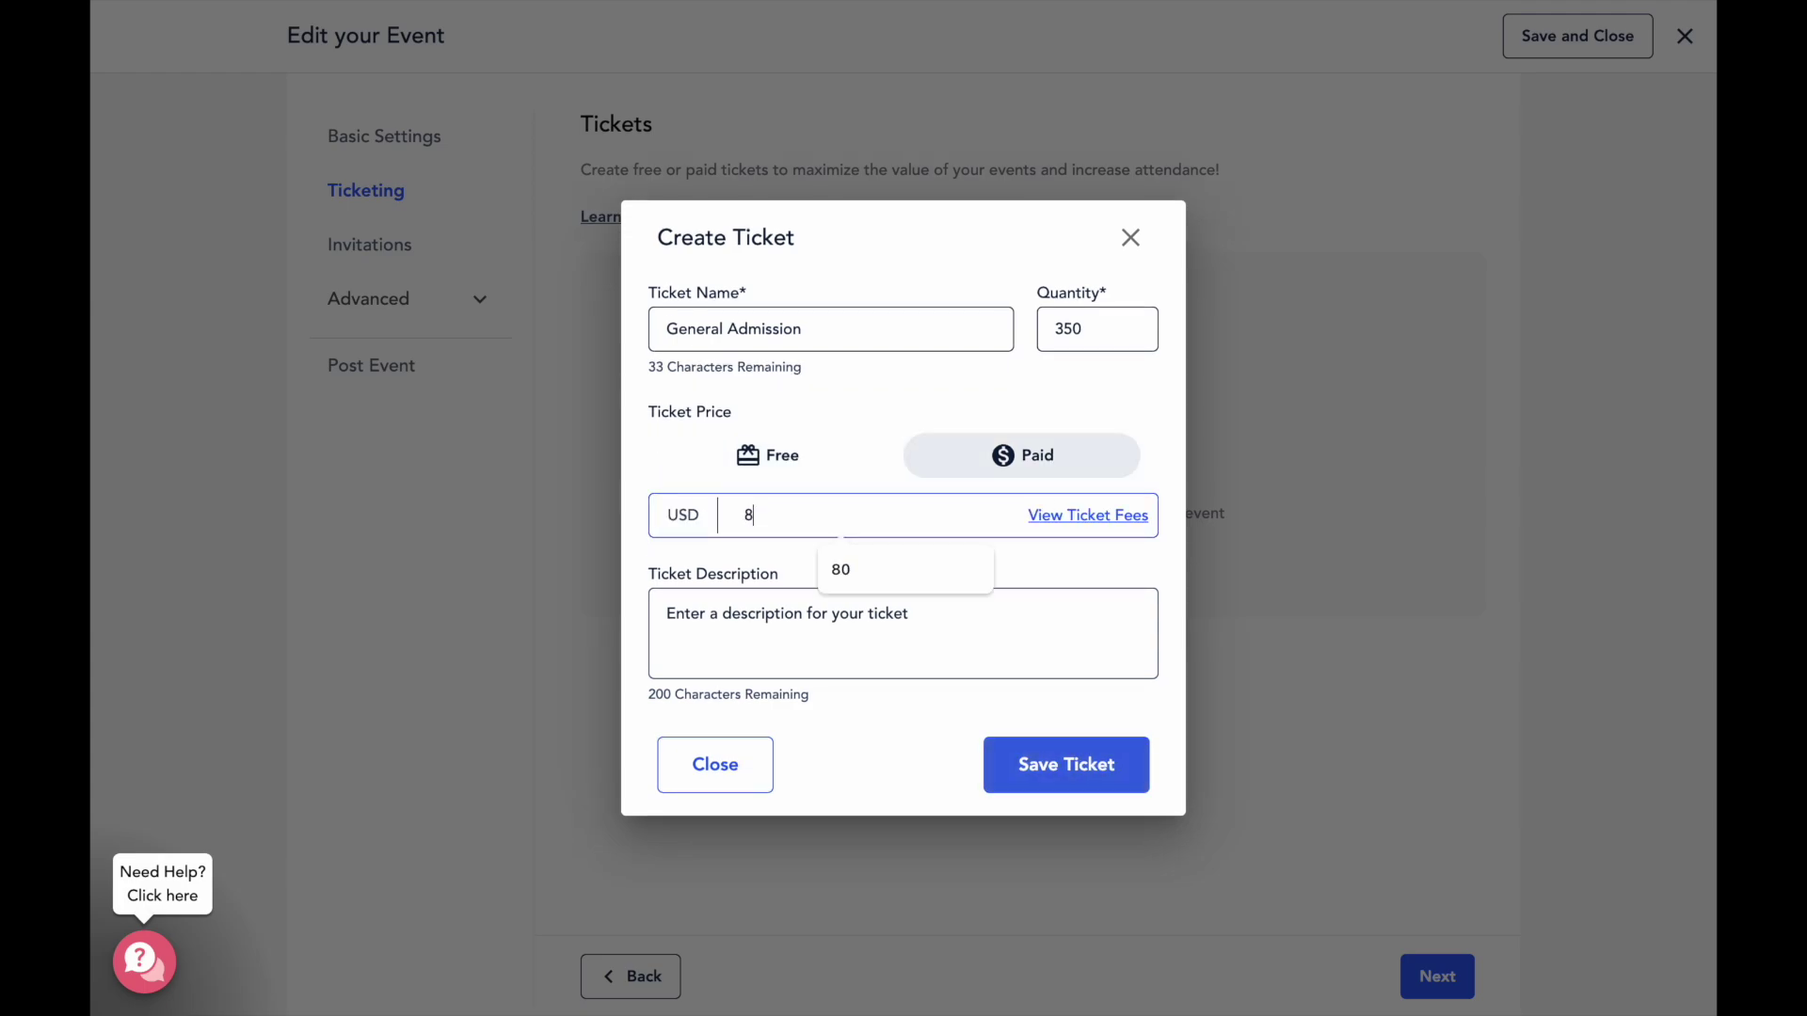
- Describe it as full event access plus post-event recordings, save it, and discard a second ticket form
mouse_move(1106, 527)
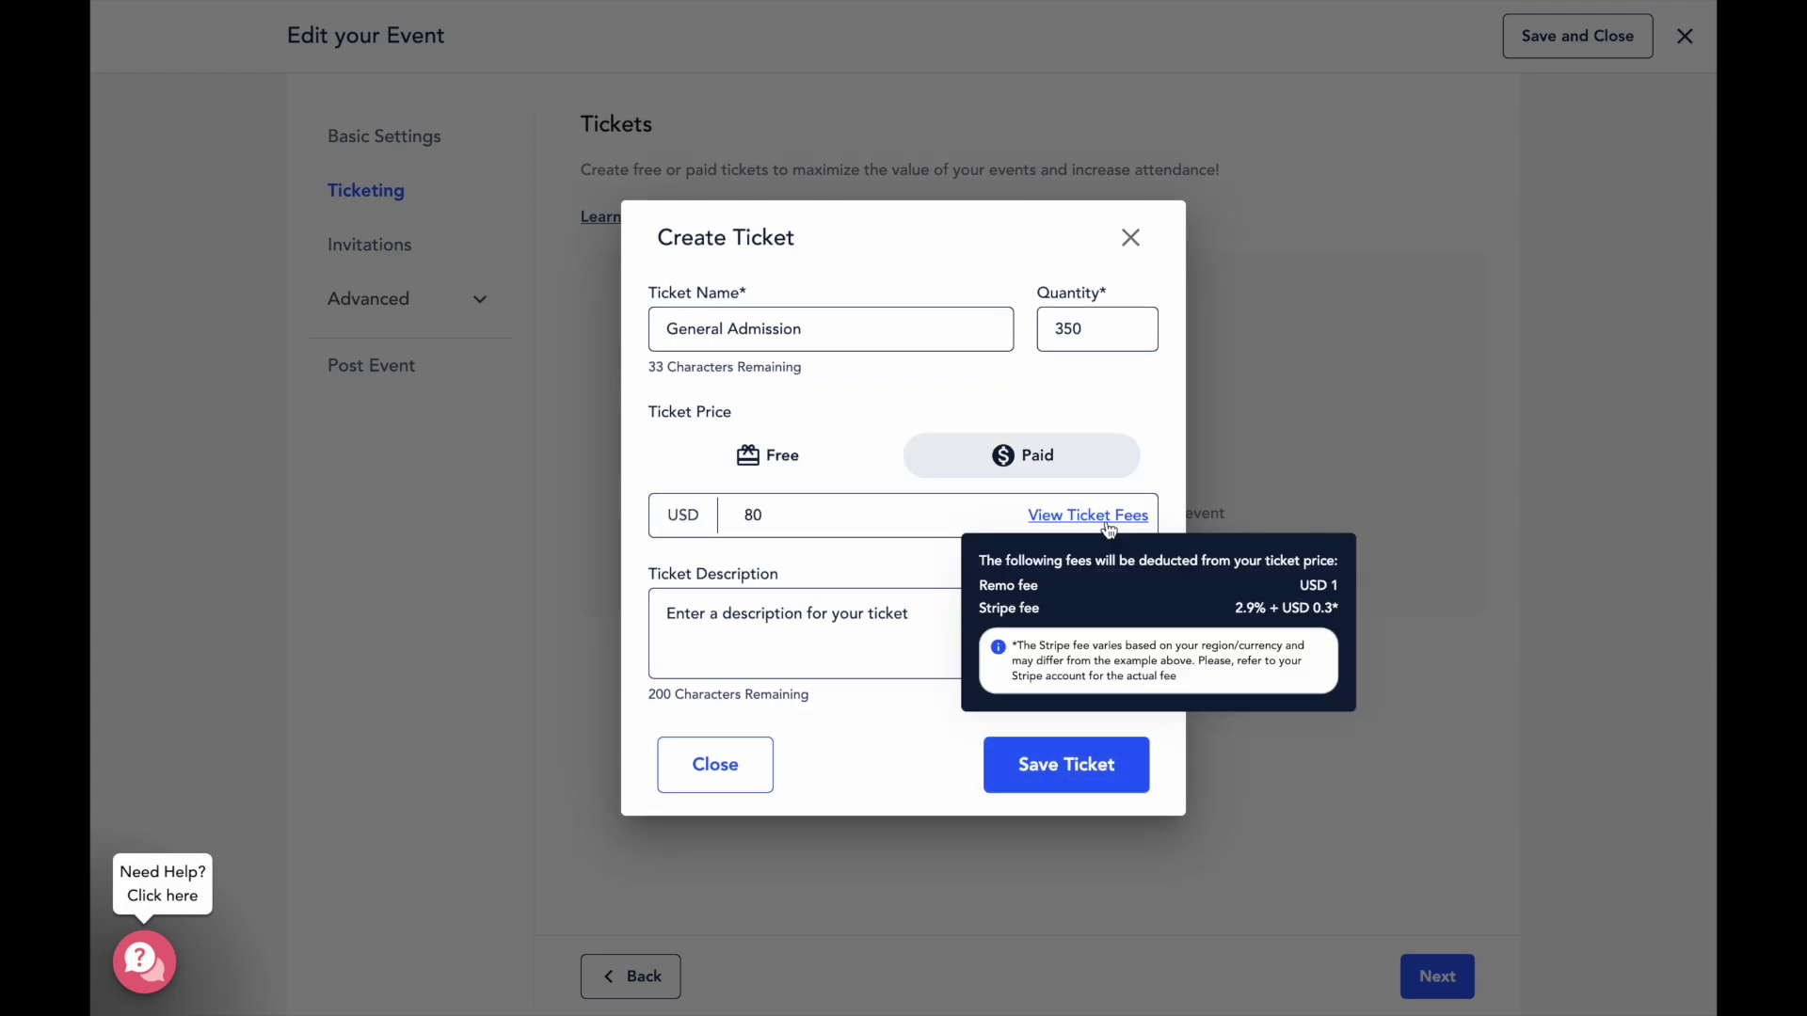
click(750, 632)
text(This ticket gives you acce)
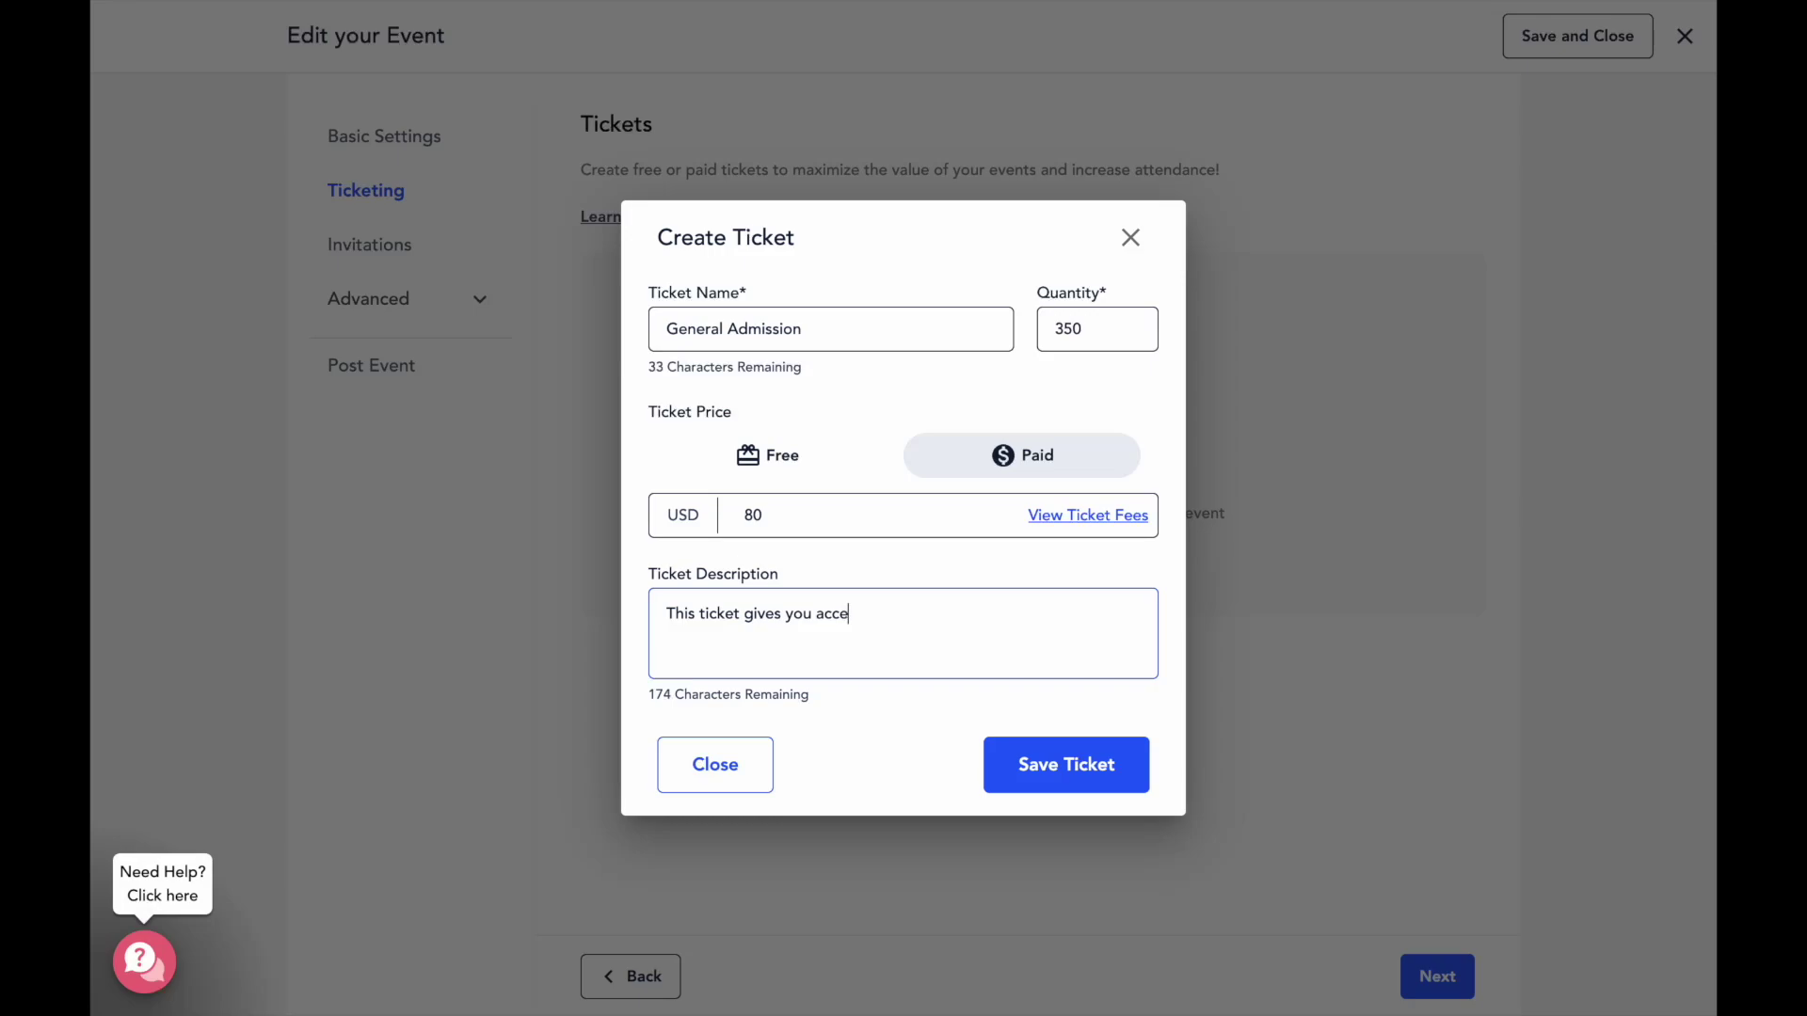
text(ss to the full event plus post-event recor)
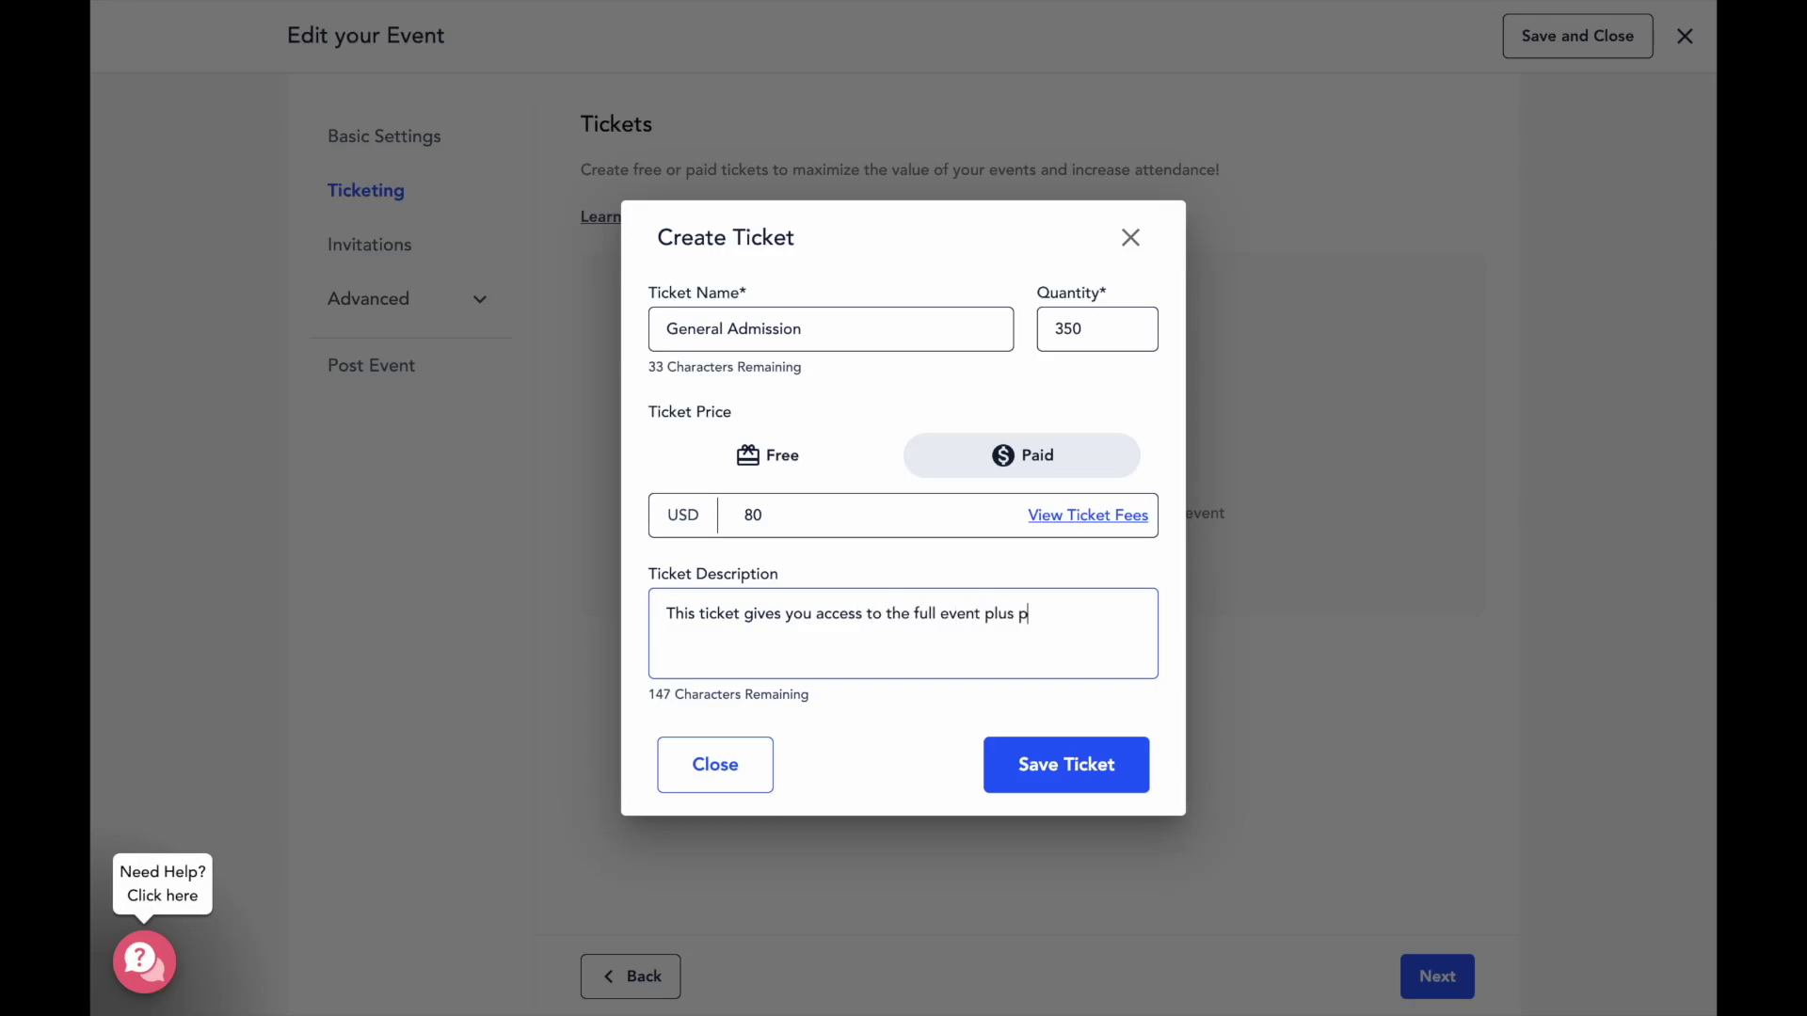
text(dings)
click(1061, 764)
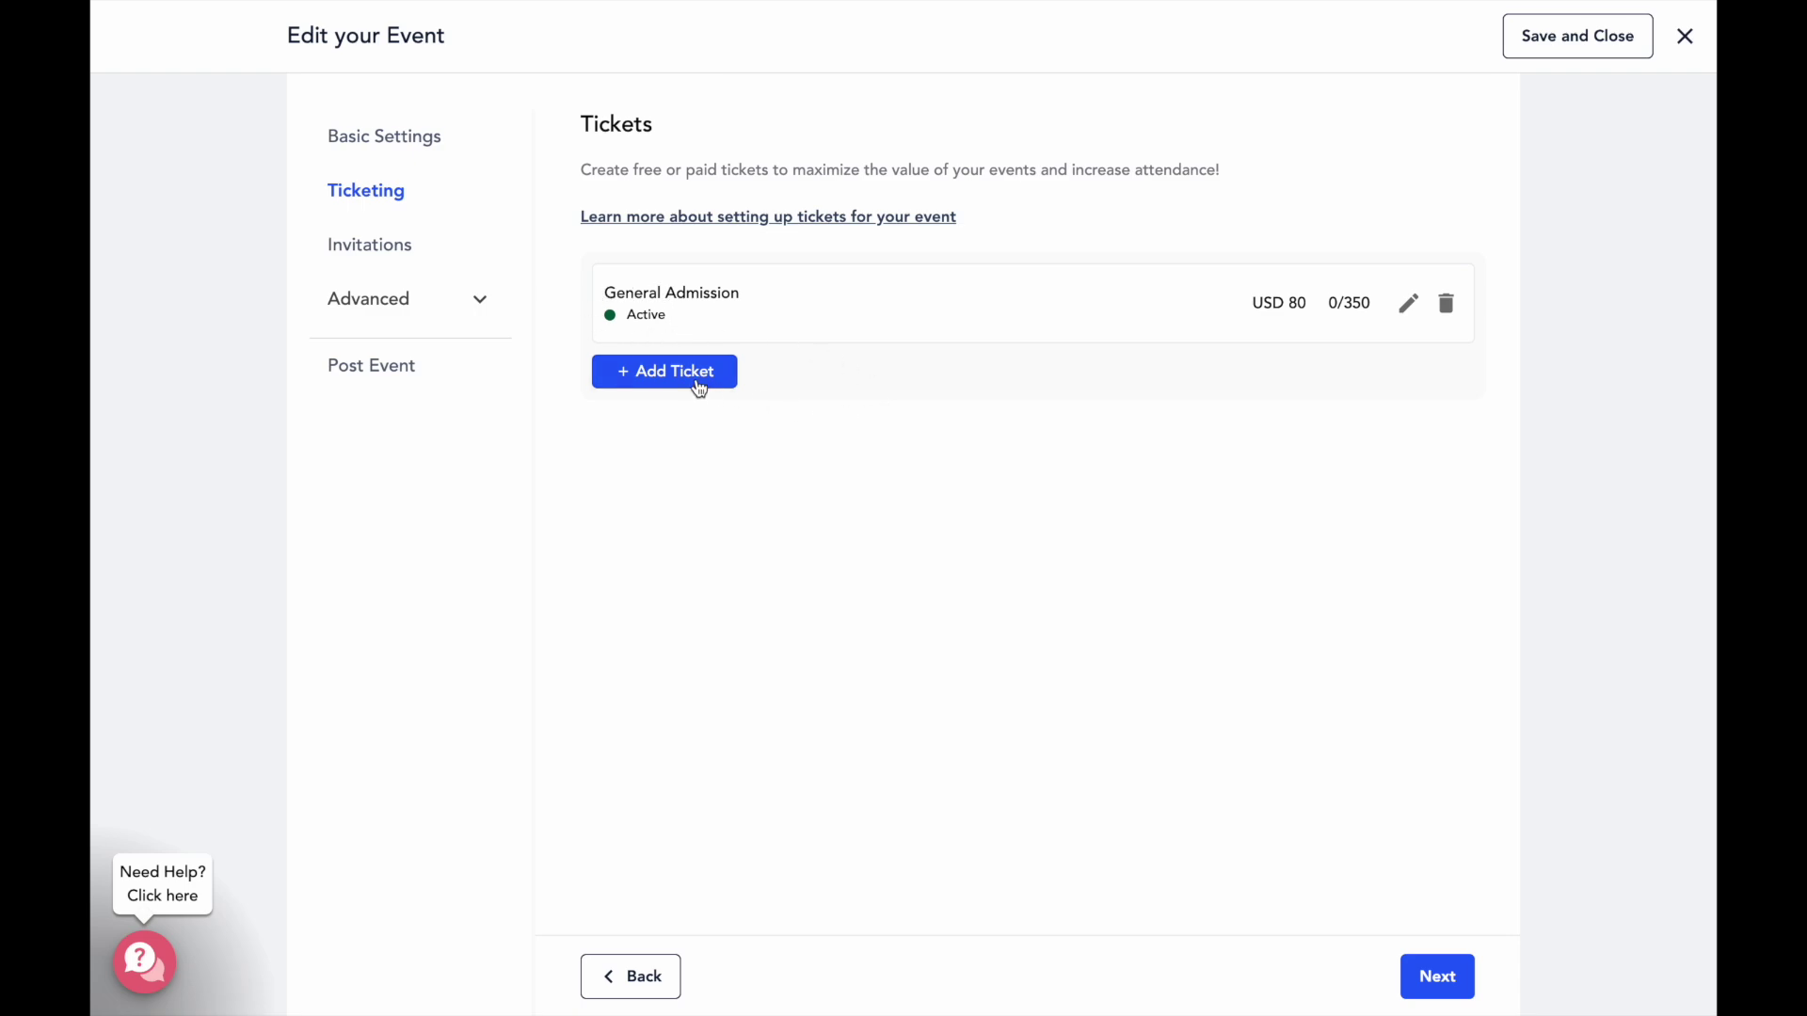
click(694, 384)
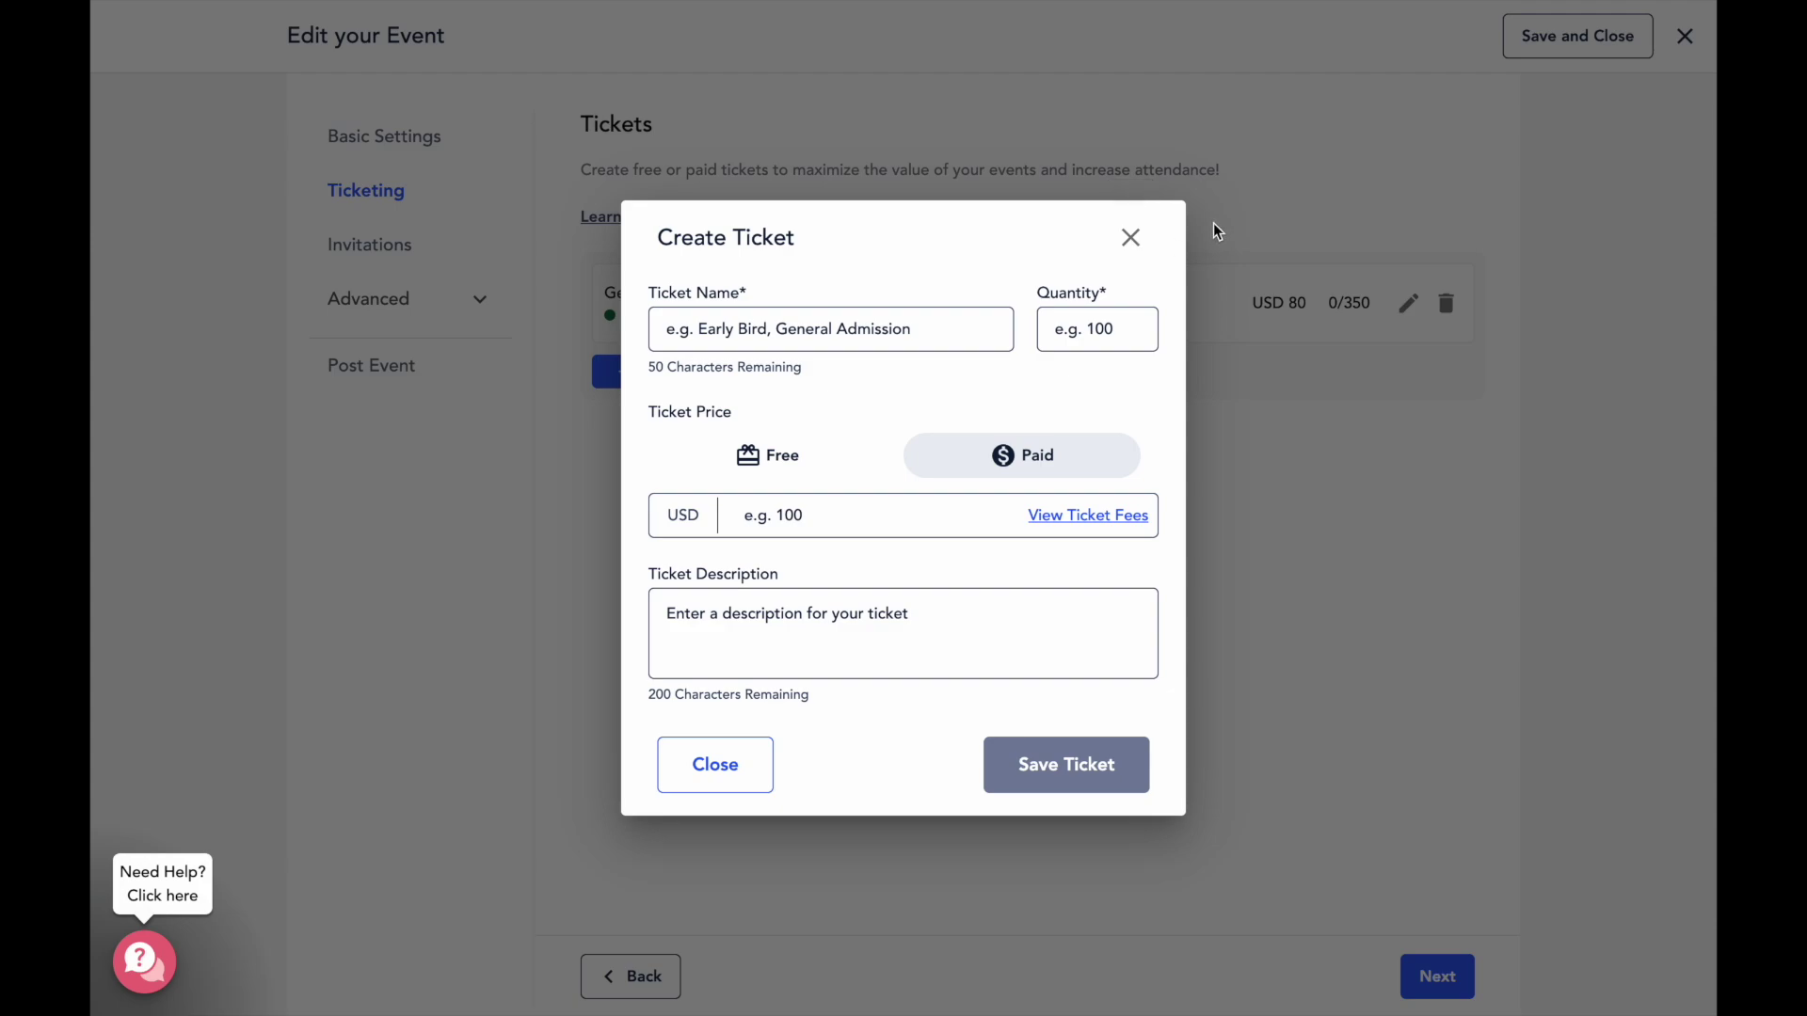
click(1138, 239)
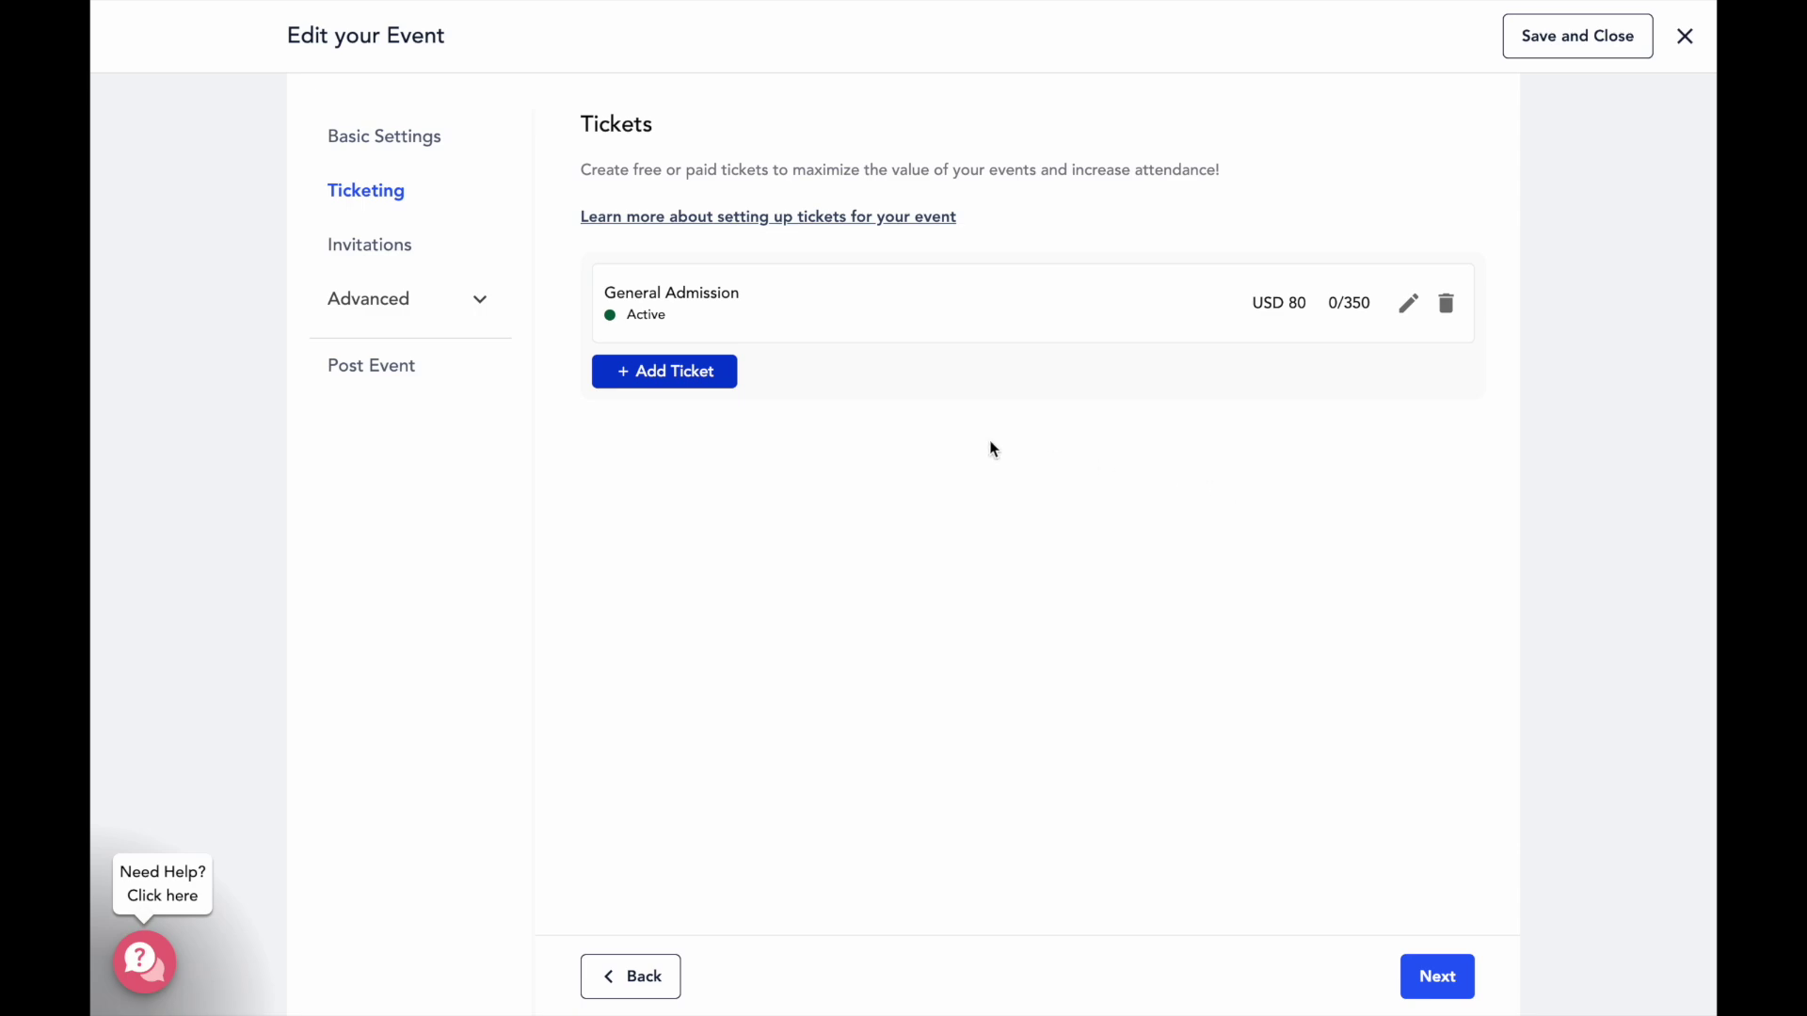
- In Invitations, enter a guest's e-mail address and add it to the guest list
click(410, 252)
scroll(1018, 436, down, 10)
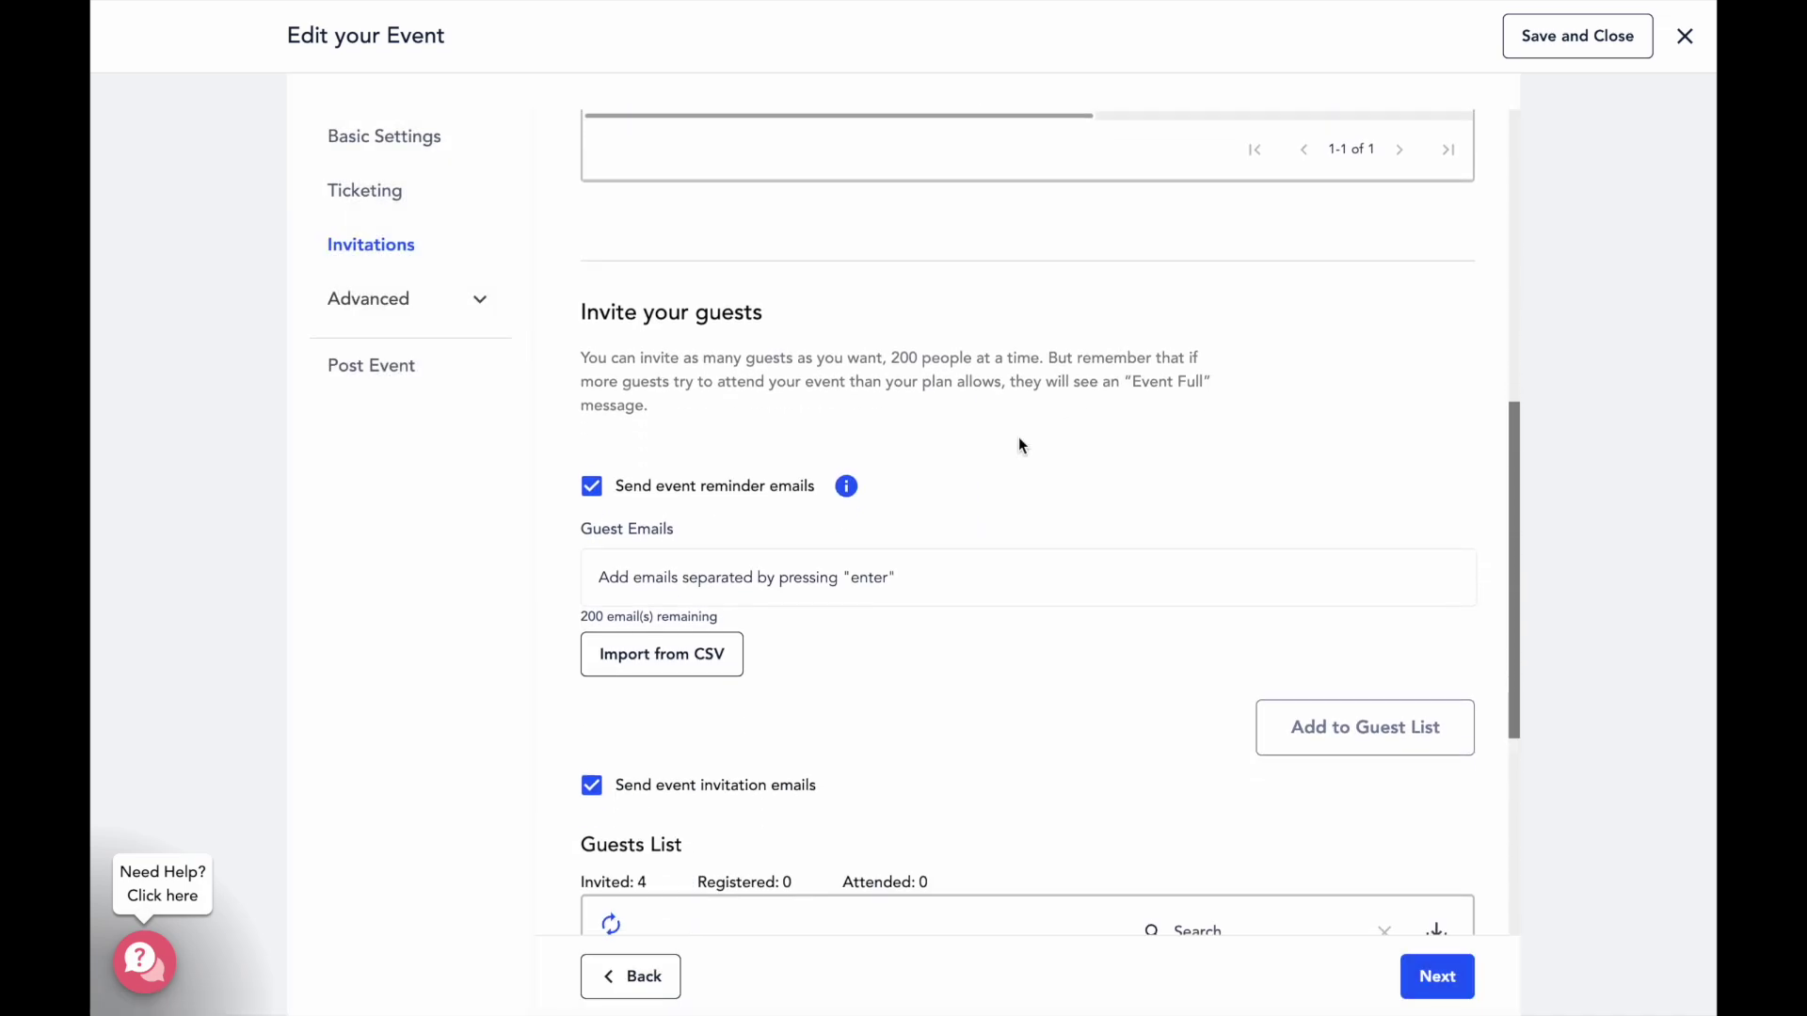
scroll(867, 182, up, 1)
click(867, 165)
text(guest5)
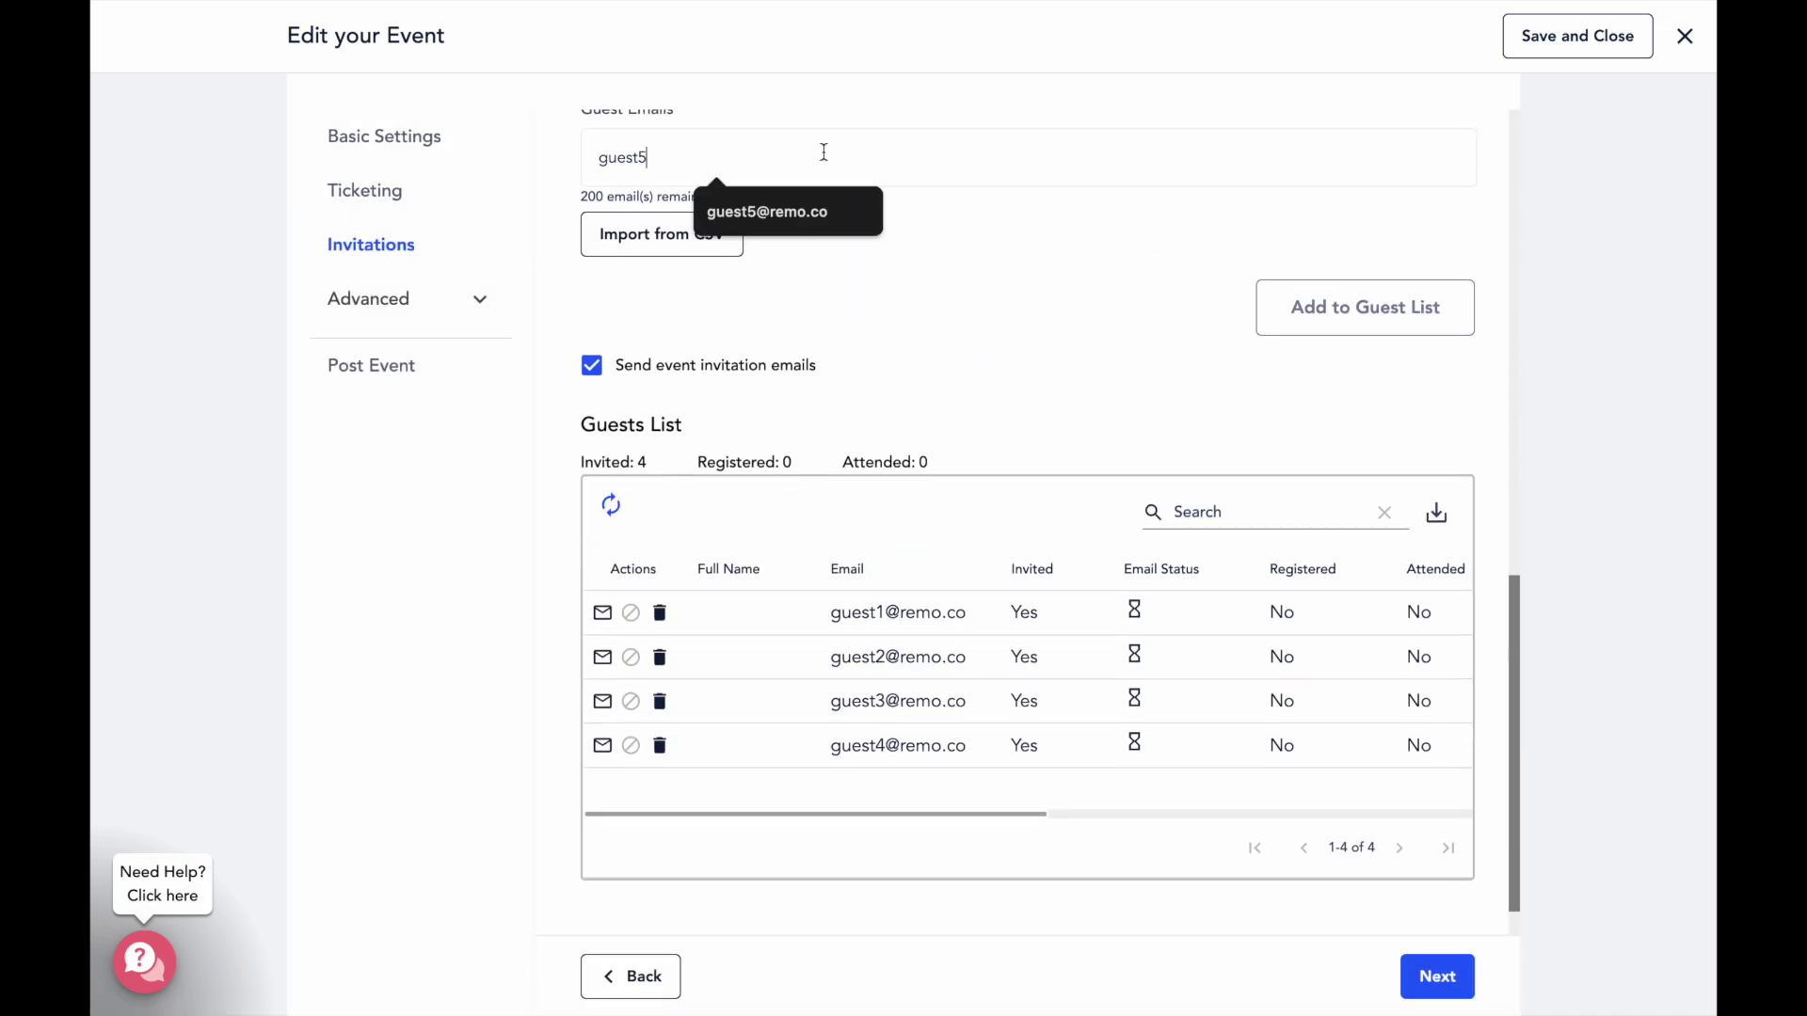
text(.co)
key(Return)
click(1264, 344)
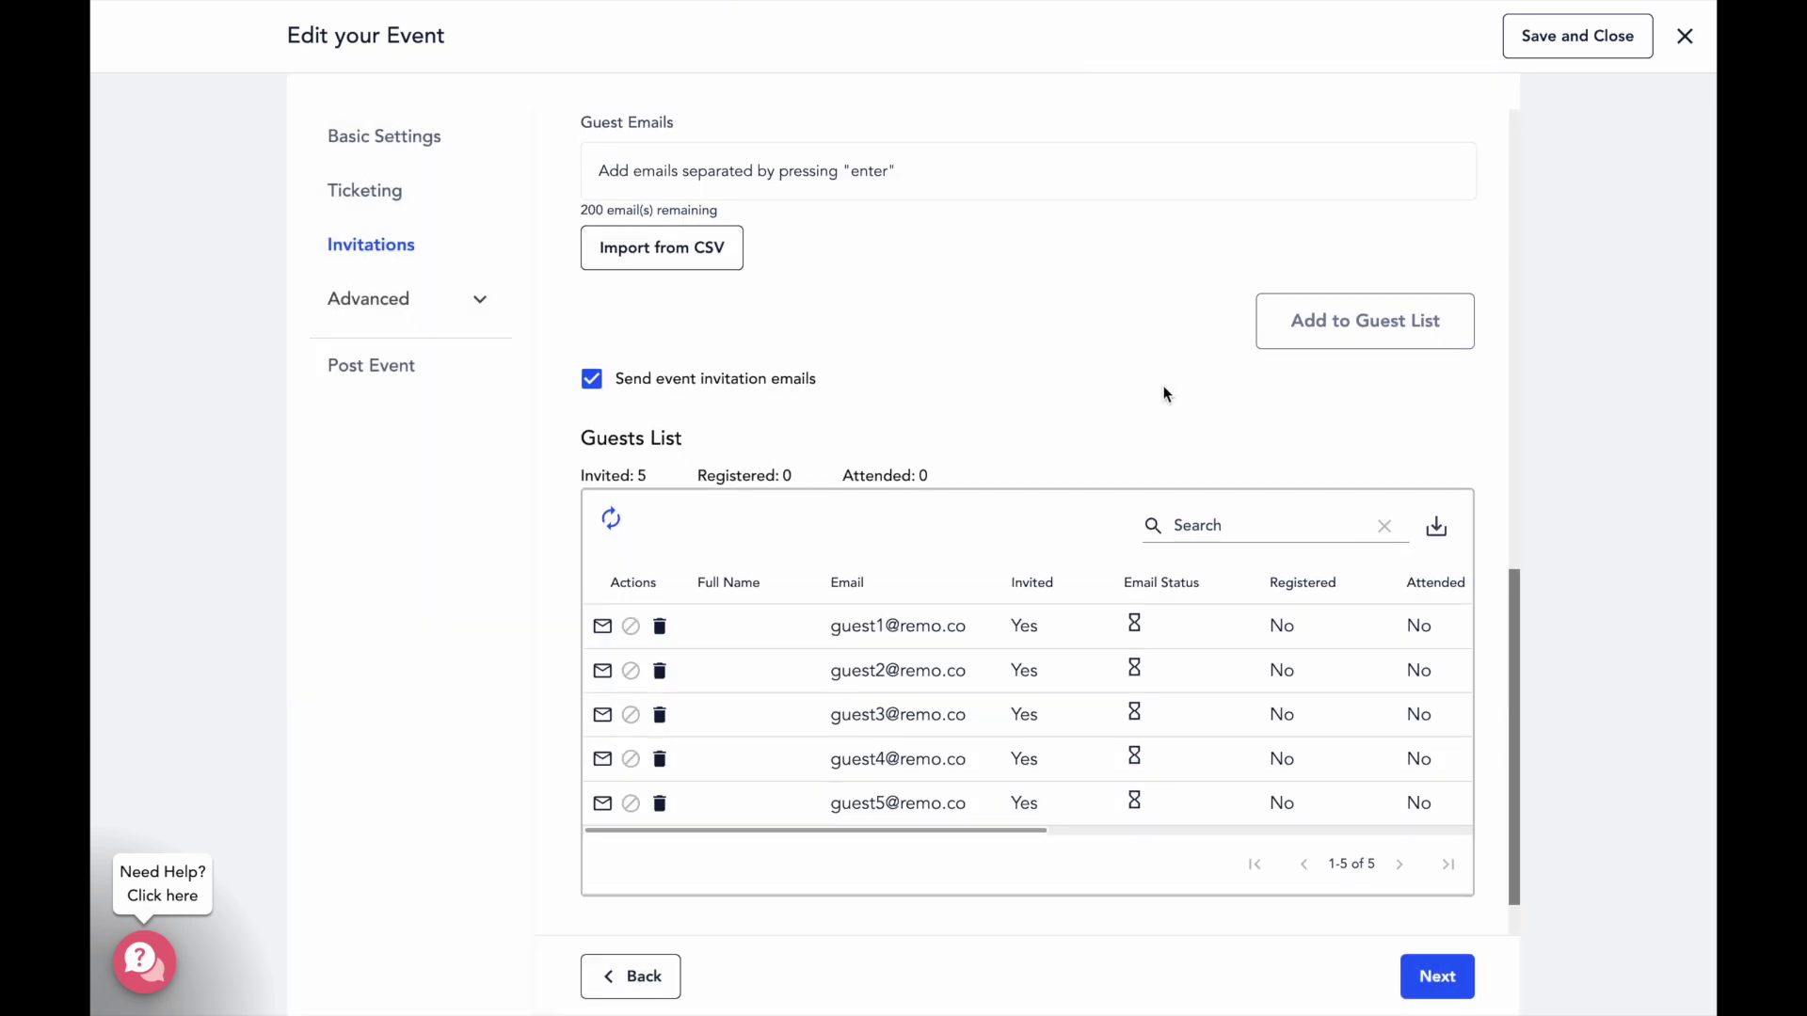
scroll(1165, 394, down, 10)
click(465, 306)
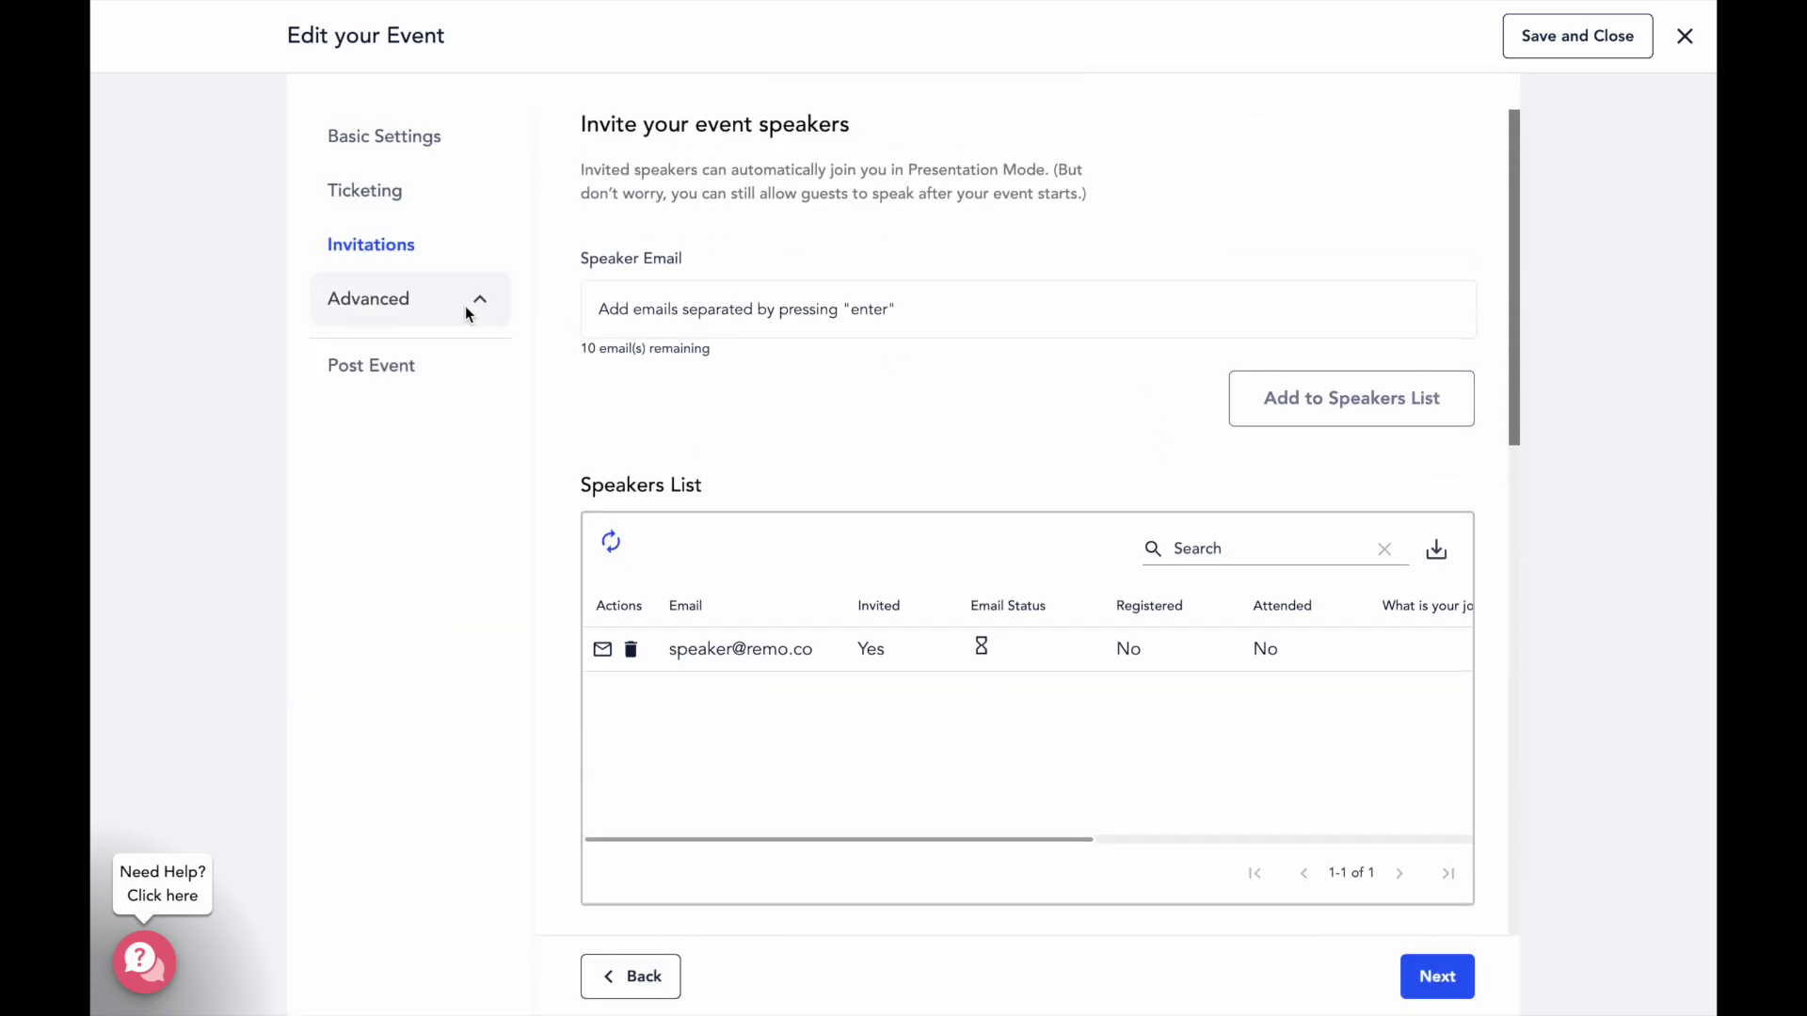
- Set the tagline to 'Let's explore!' and write the description beginning 'Welcome to Remo!'
click(440, 369)
click(737, 229)
text(Let's explore!)
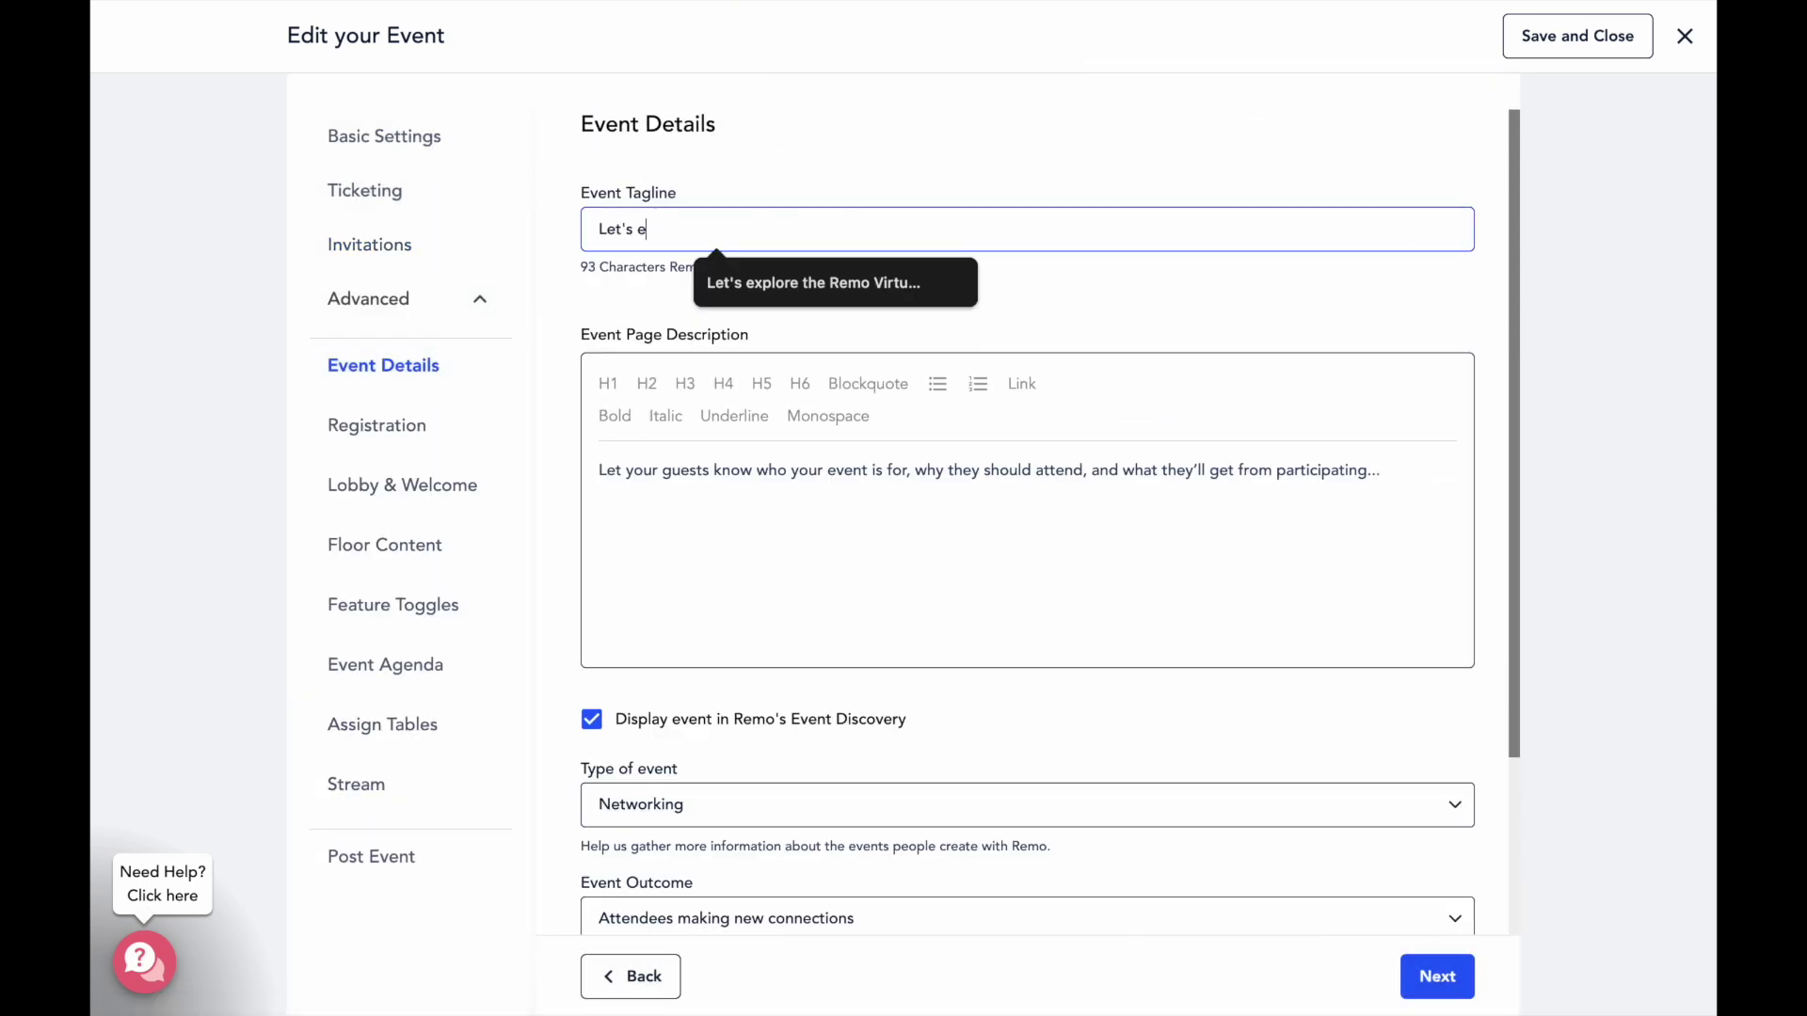
click(765, 539)
text(Welcome to Remo!)
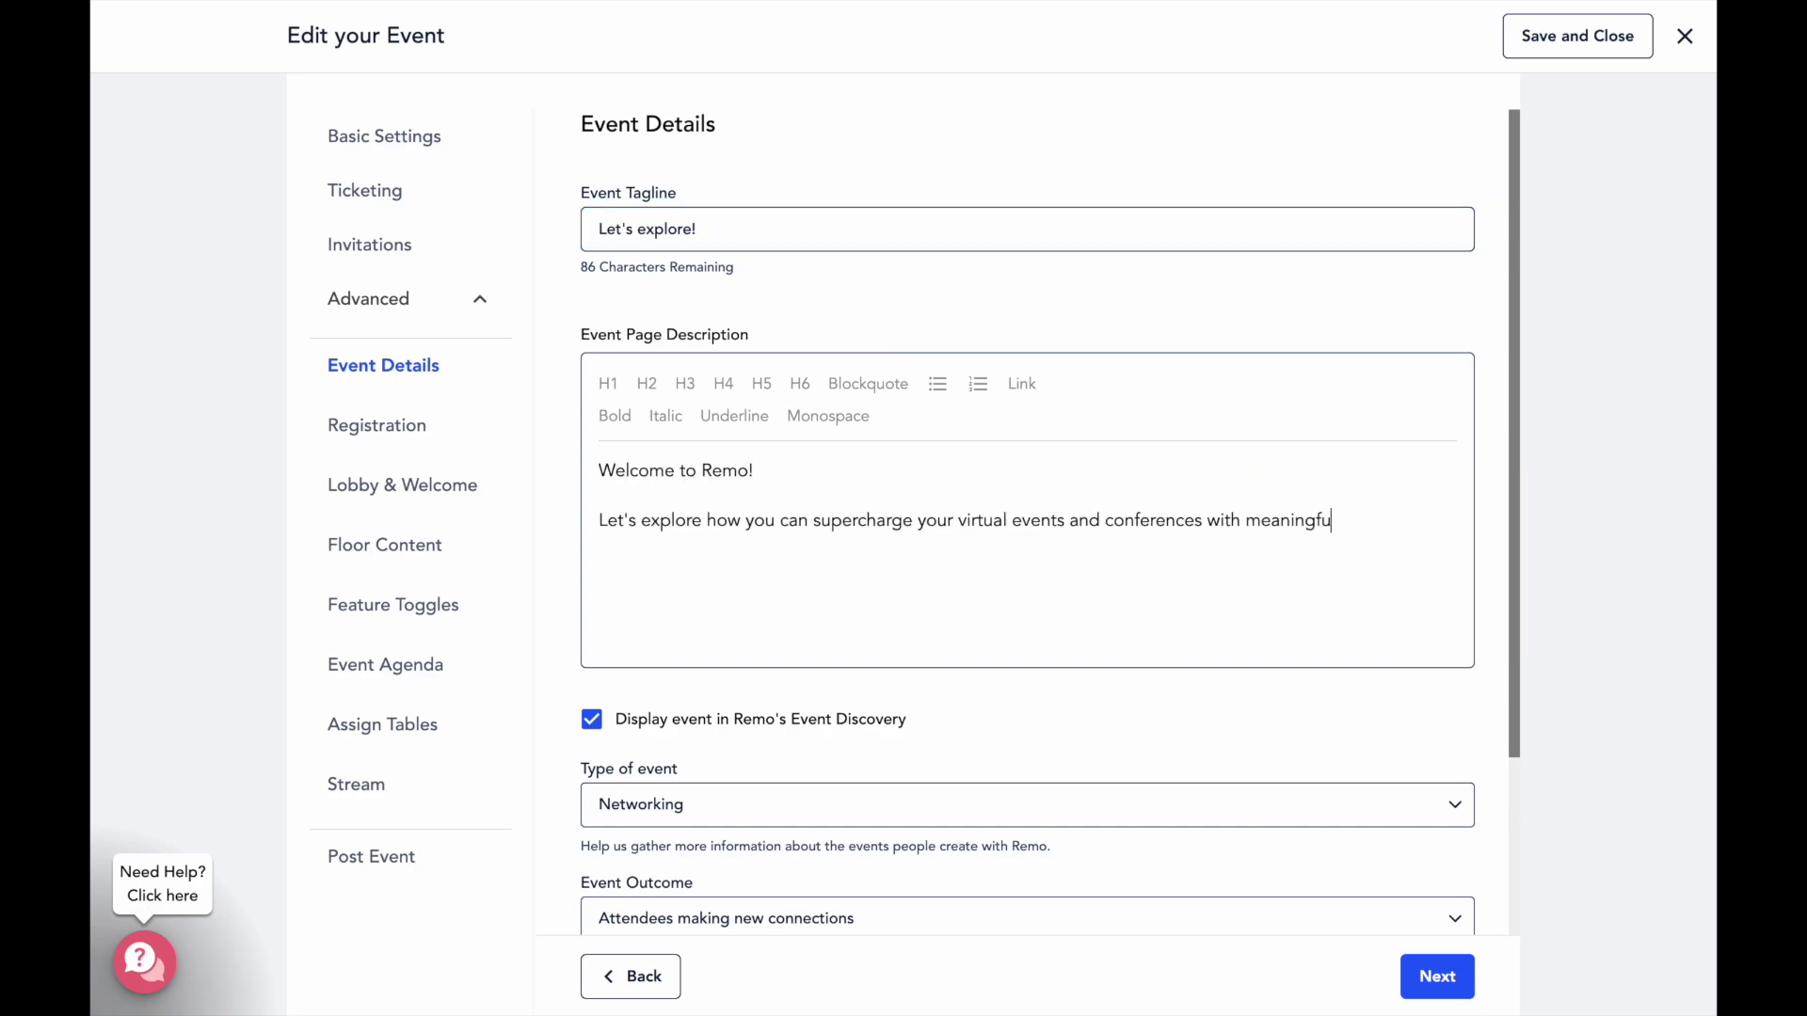
- Make the heading H1; bold 'supercharge your virtual events', italicize 'meaningful networking', underline 'immersive presentations'
drag(599, 470, 754, 471)
click(608, 383)
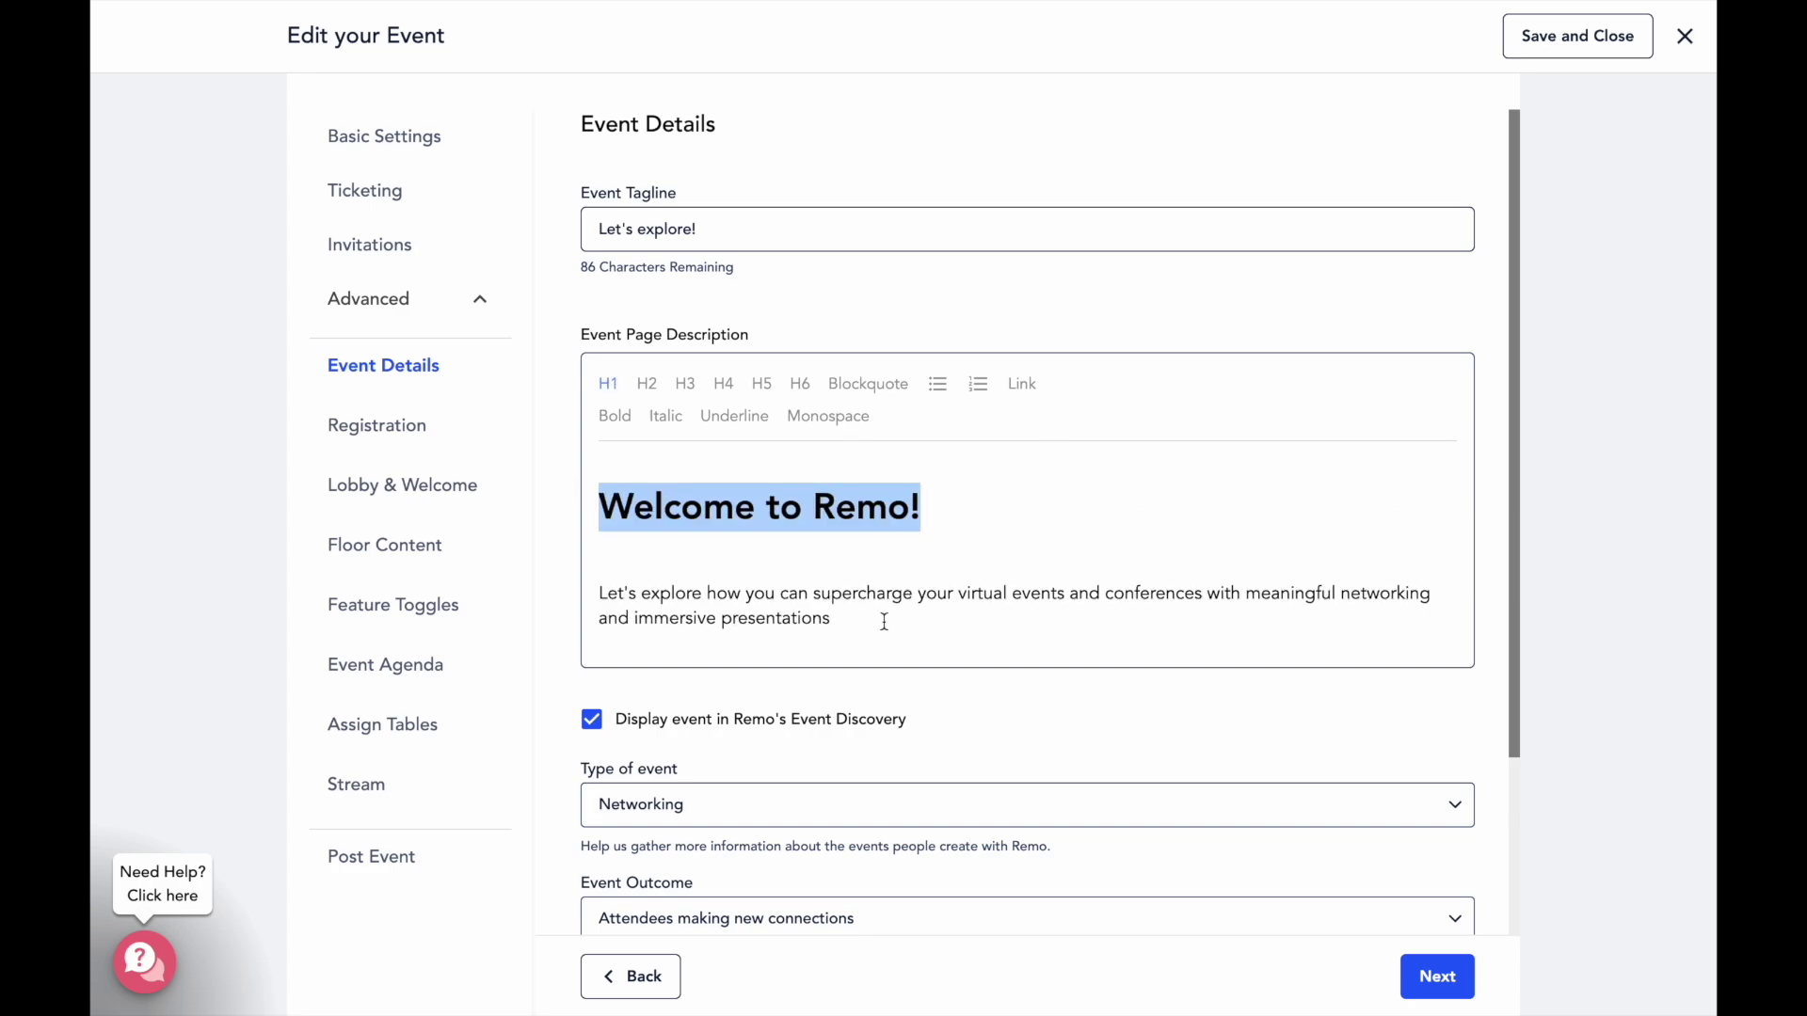
drag(813, 593, 1079, 593)
key(ctrl+b)
drag(1261, 593, 1446, 592)
key(ctrl+i)
drag(634, 618, 830, 618)
key(ctrl+u)
click(893, 625)
- Bring up the Registration form settings
scroll(893, 625, down, 3)
scroll(893, 624, up, 3)
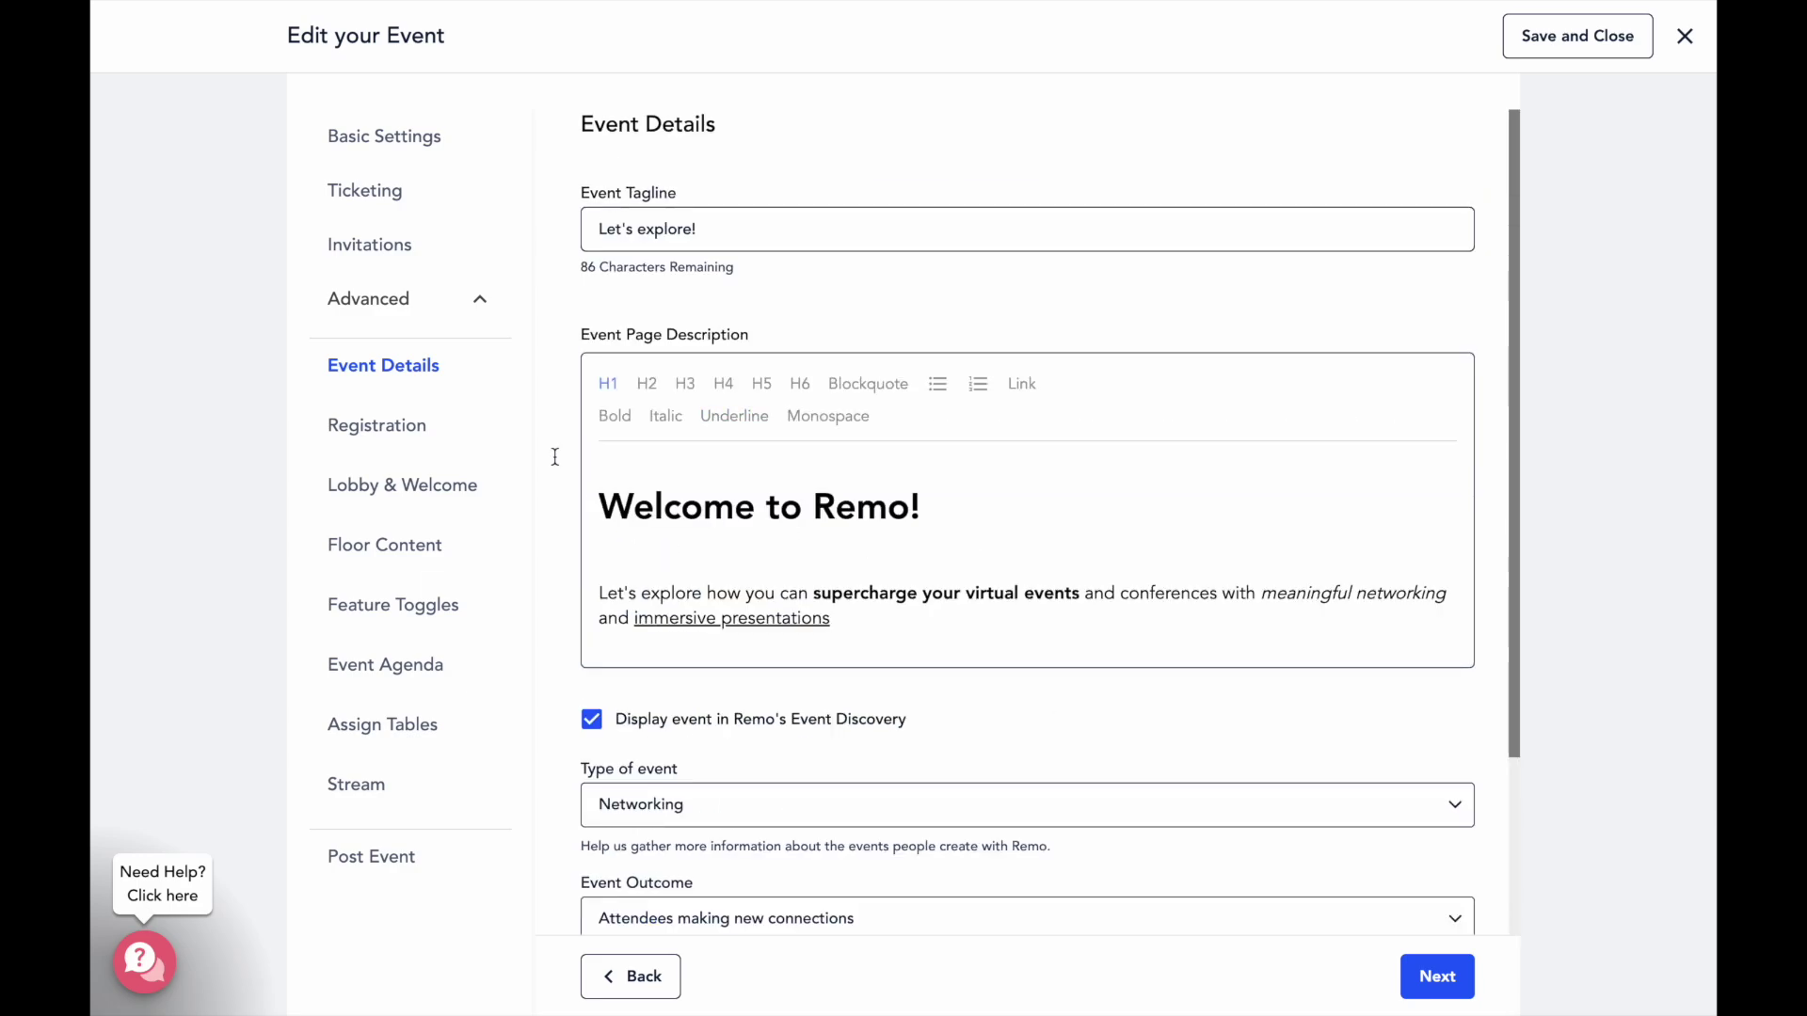
click(436, 419)
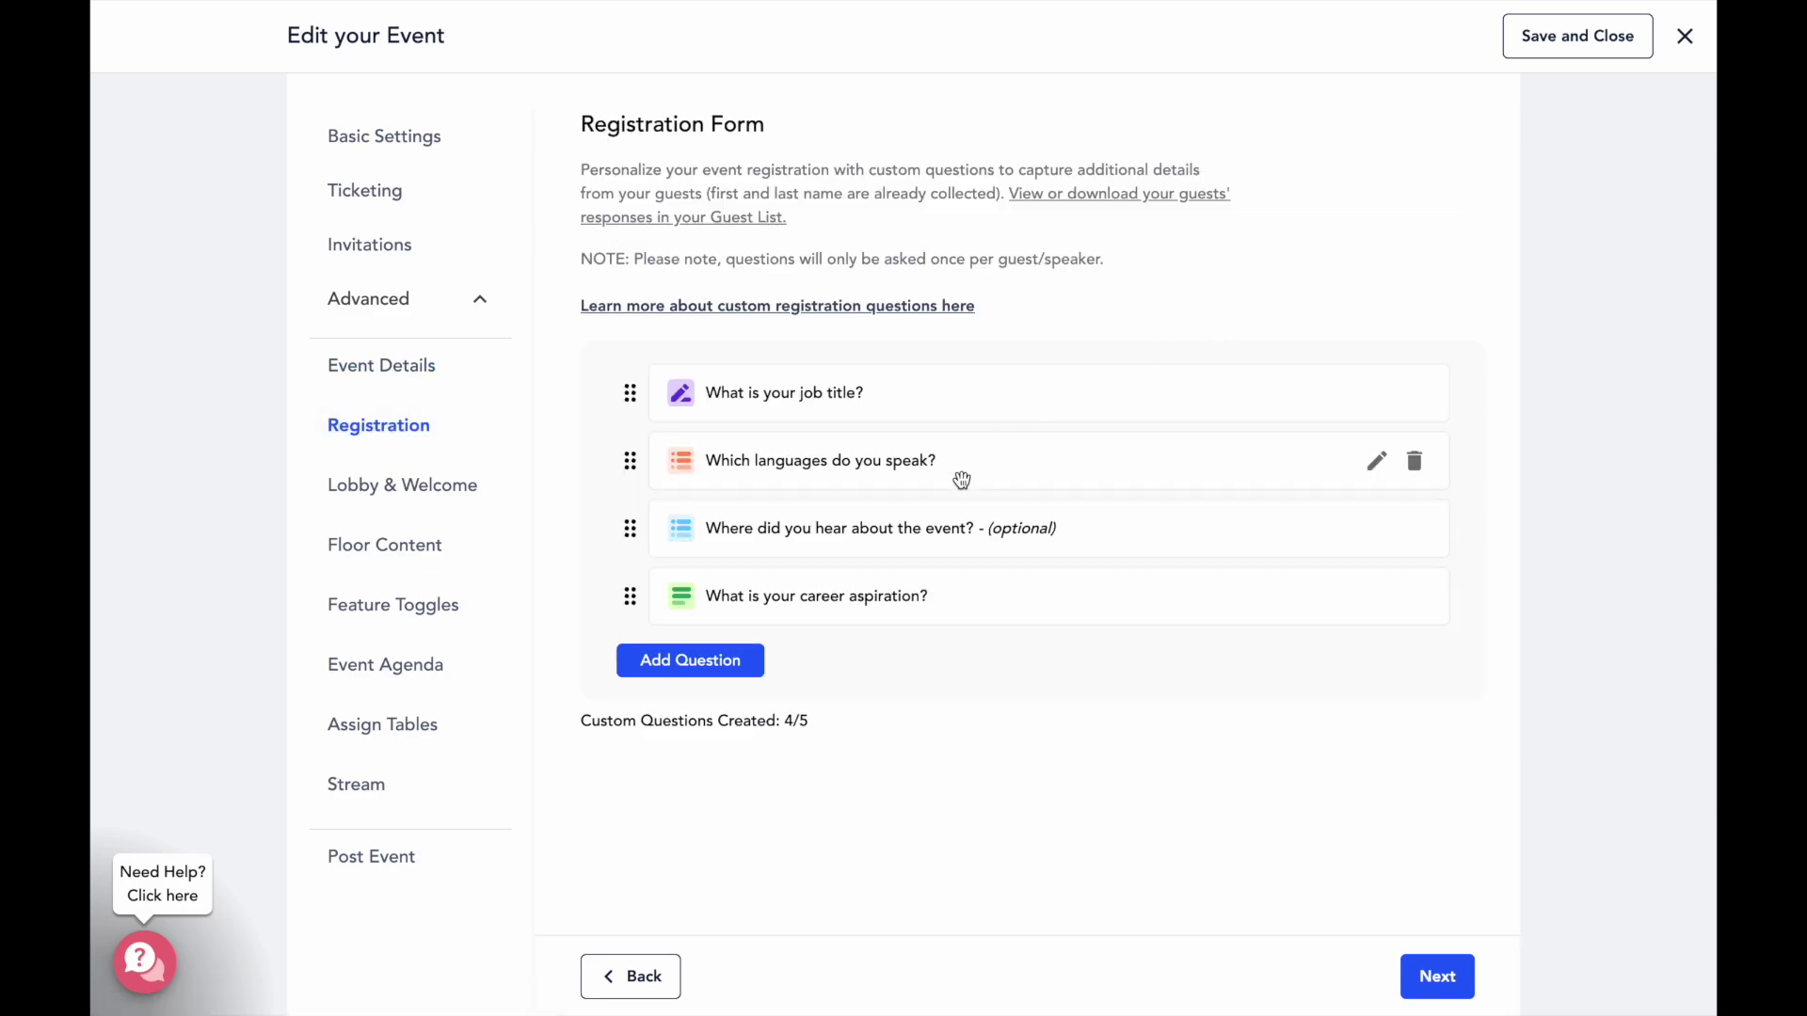
- Review Floor Content and Post Event options, exporting the questions submitted during the event
click(384, 544)
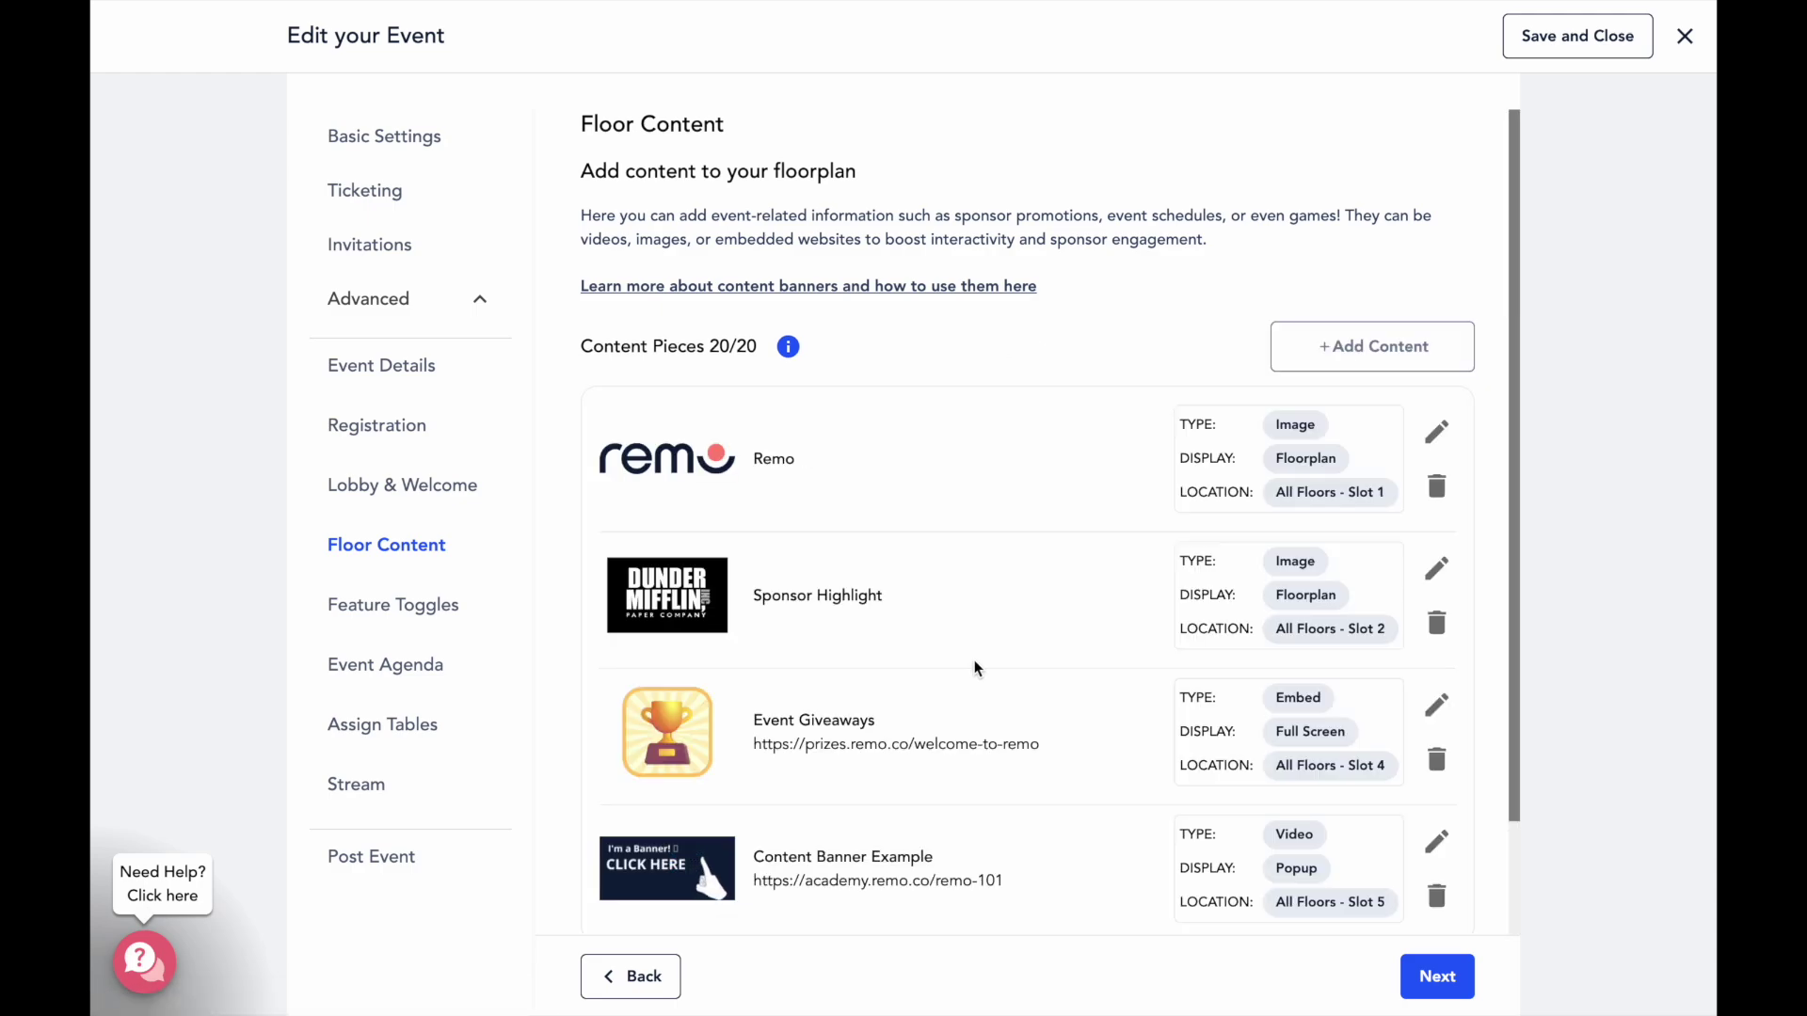
click(484, 855)
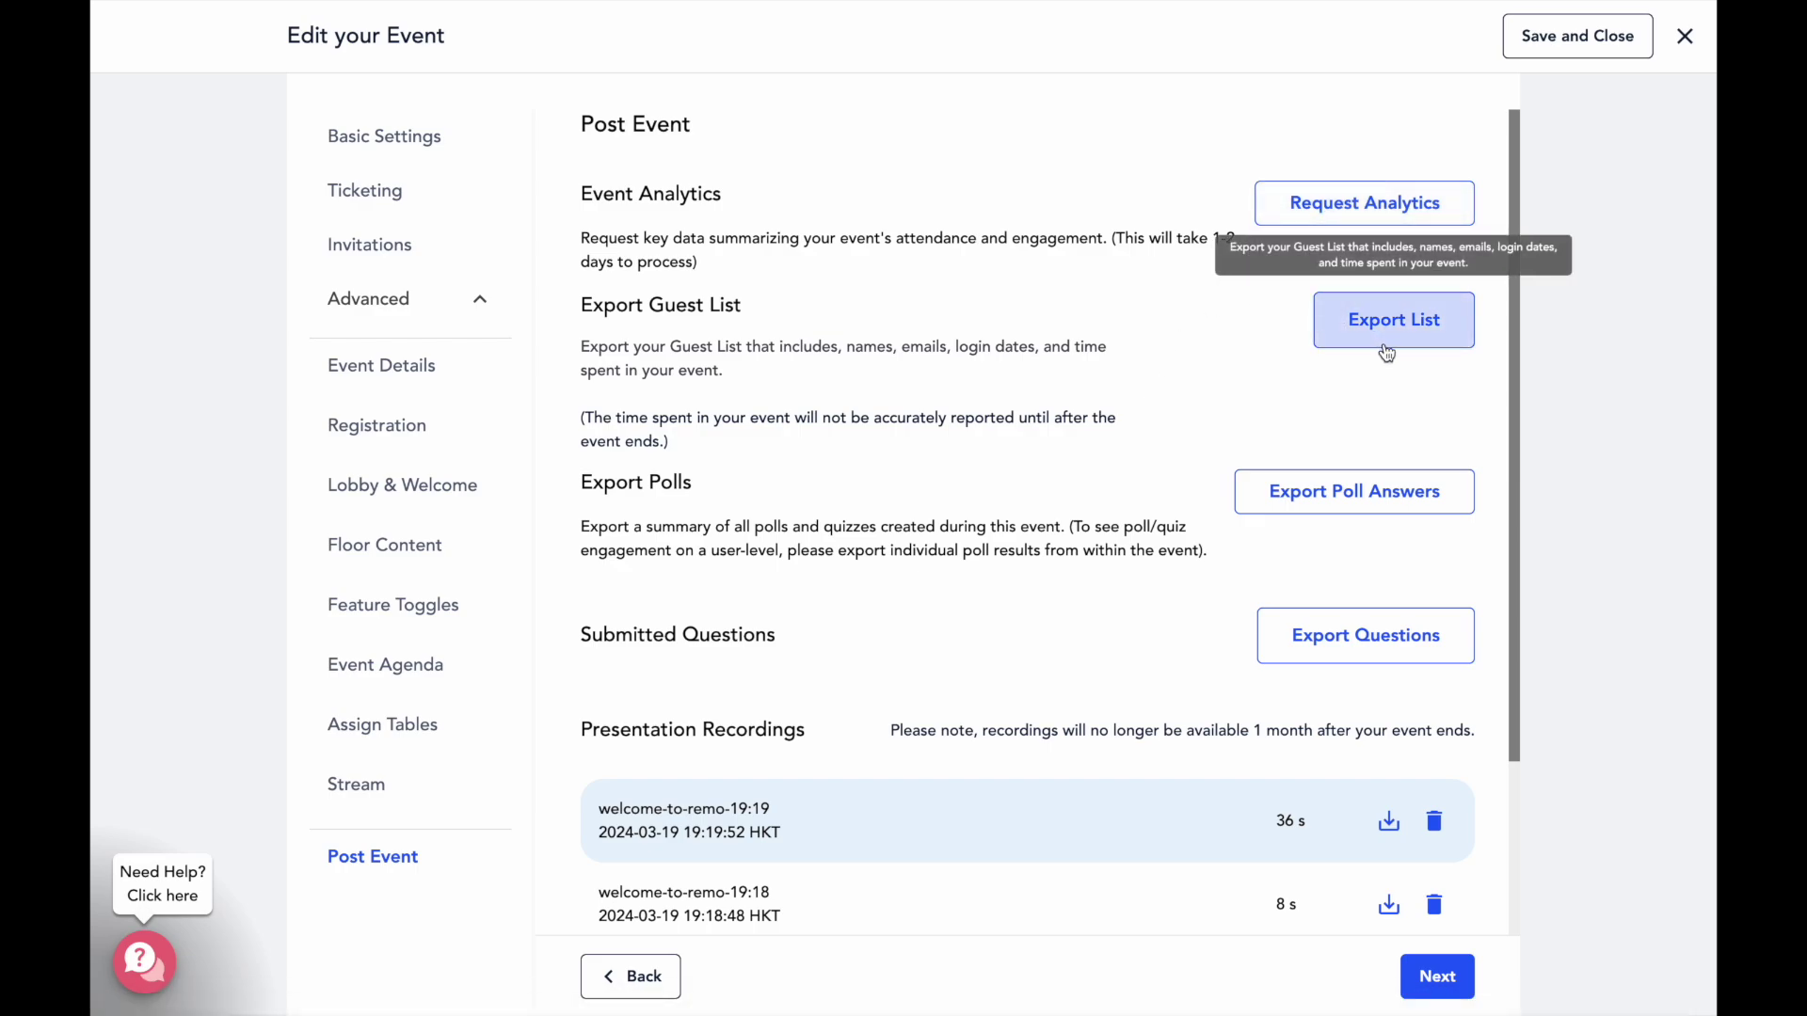
click(1342, 510)
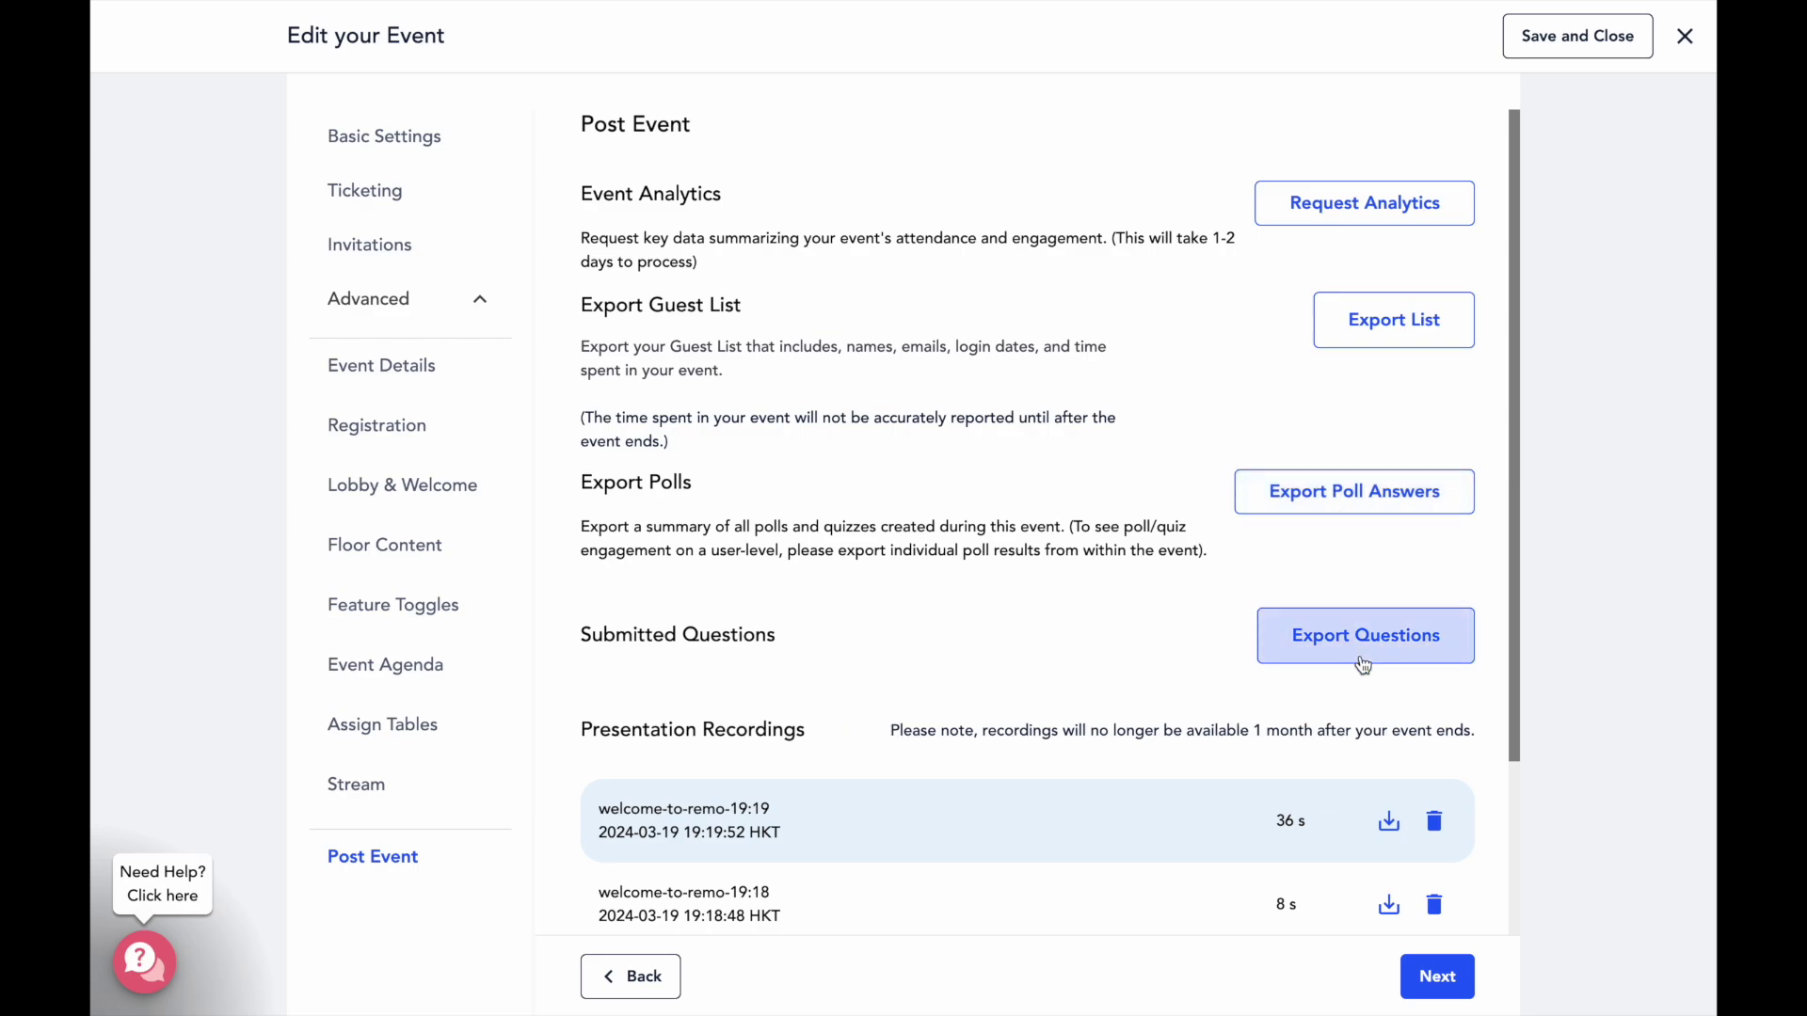
scroll(1362, 665, down, 3)
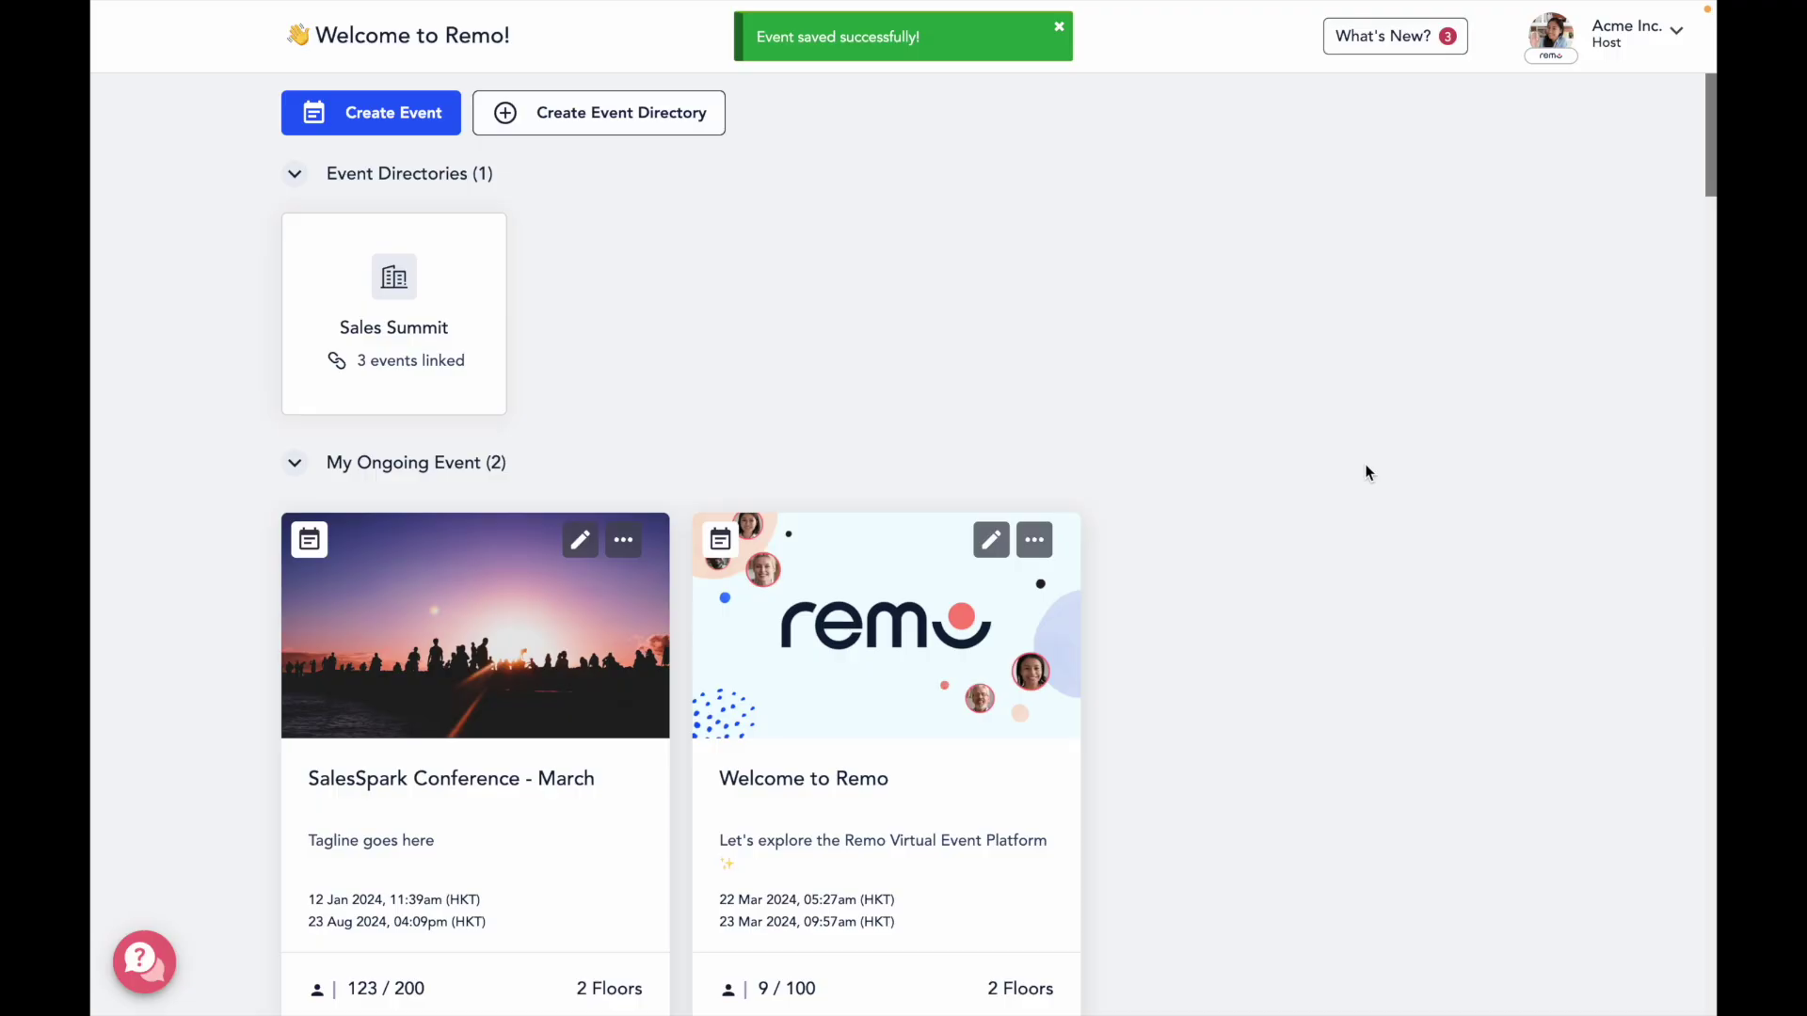
- Enter the Welcome to Remo event and dismiss the new-version notice
click(1034, 539)
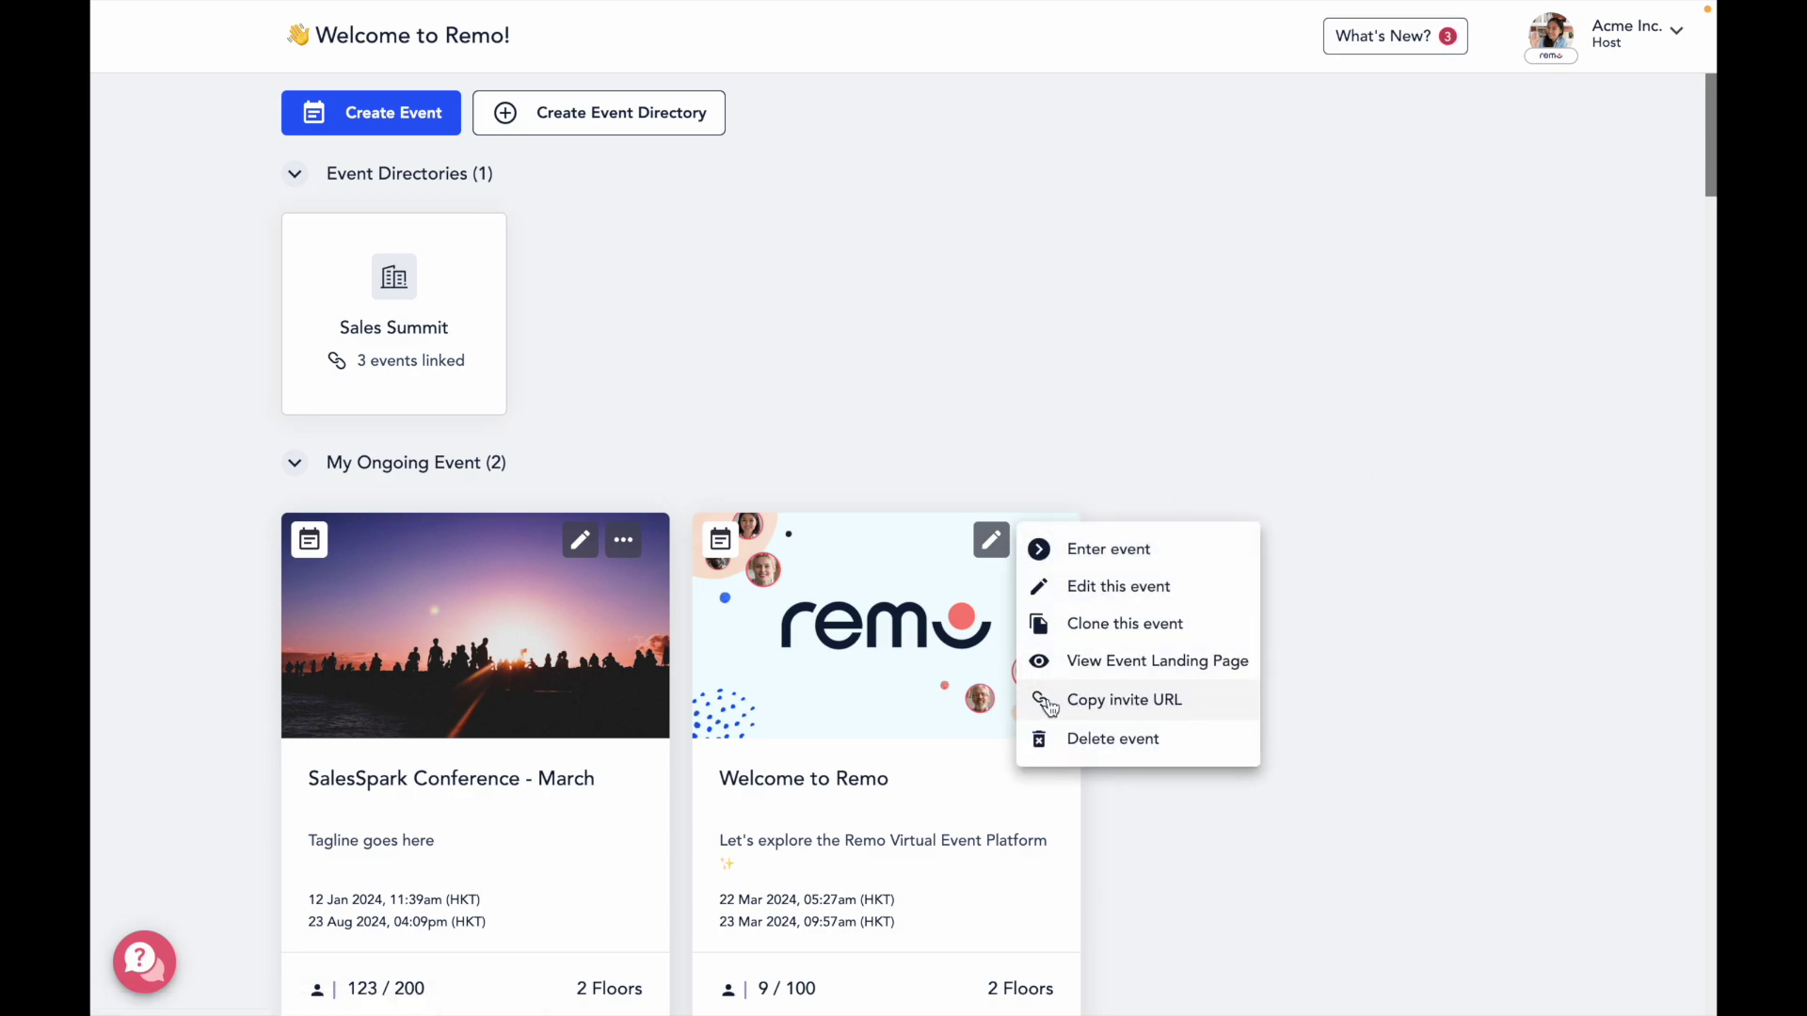
click(1324, 664)
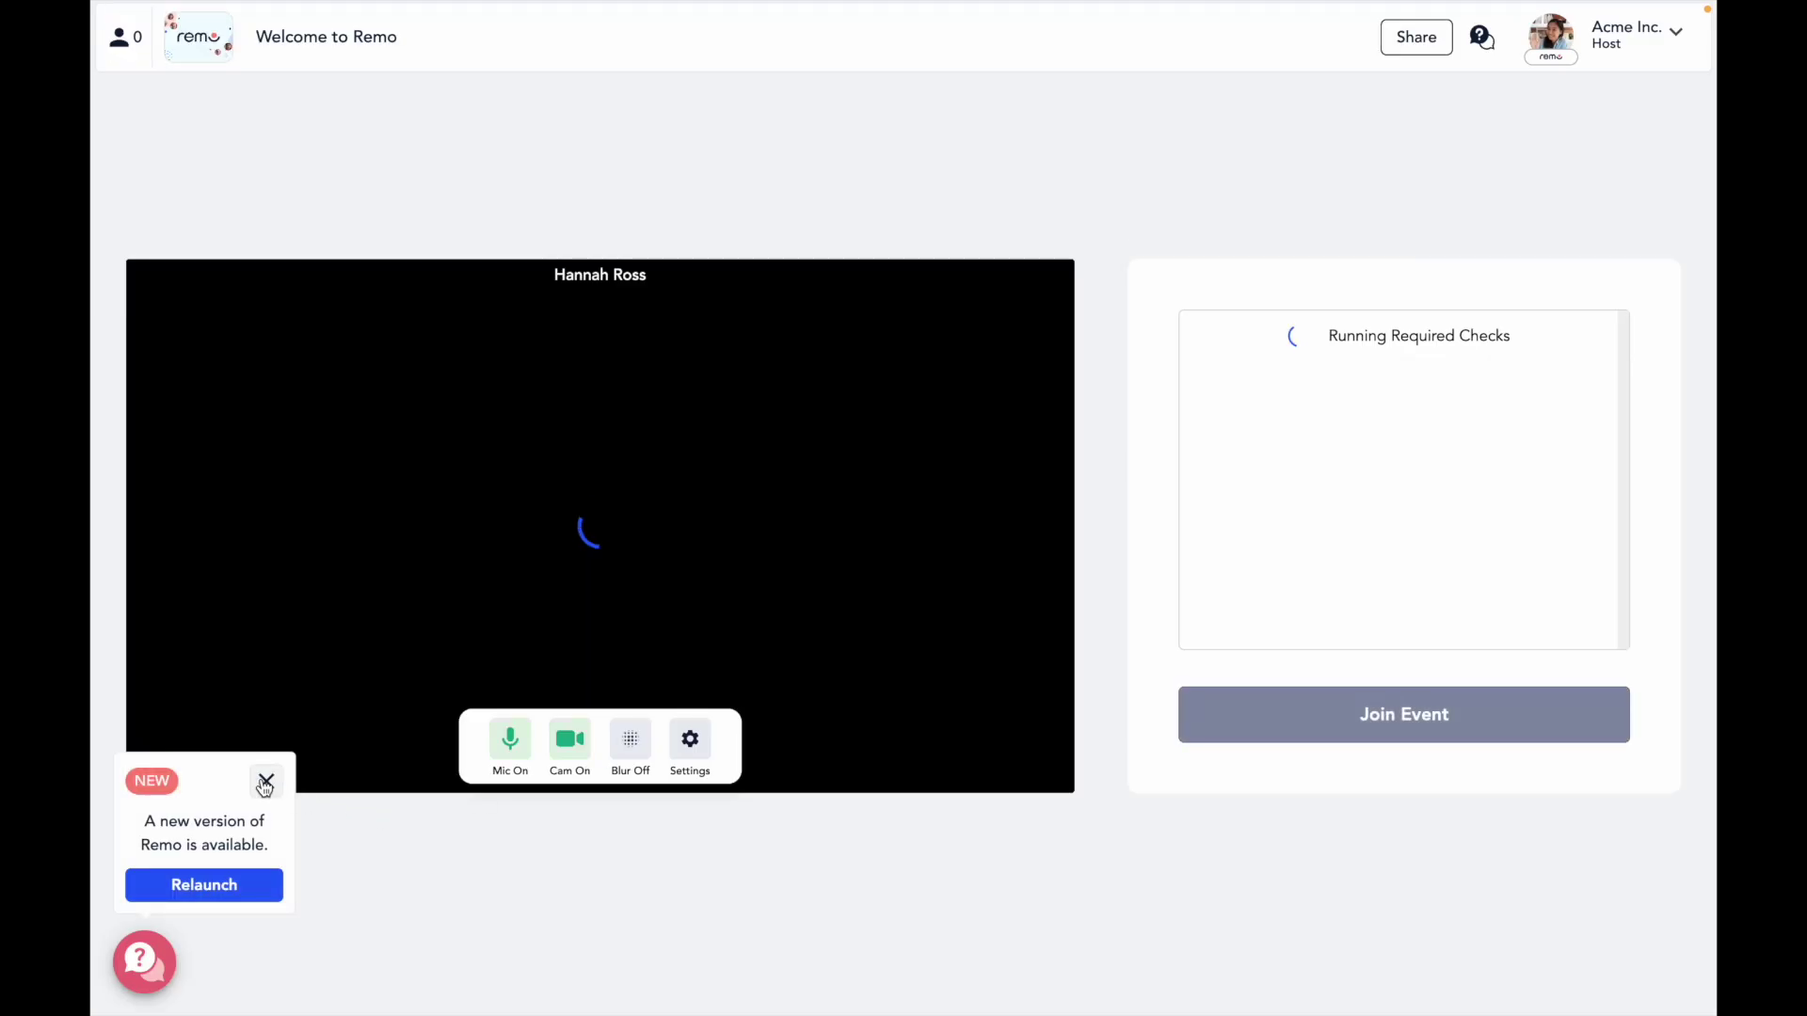
click(267, 781)
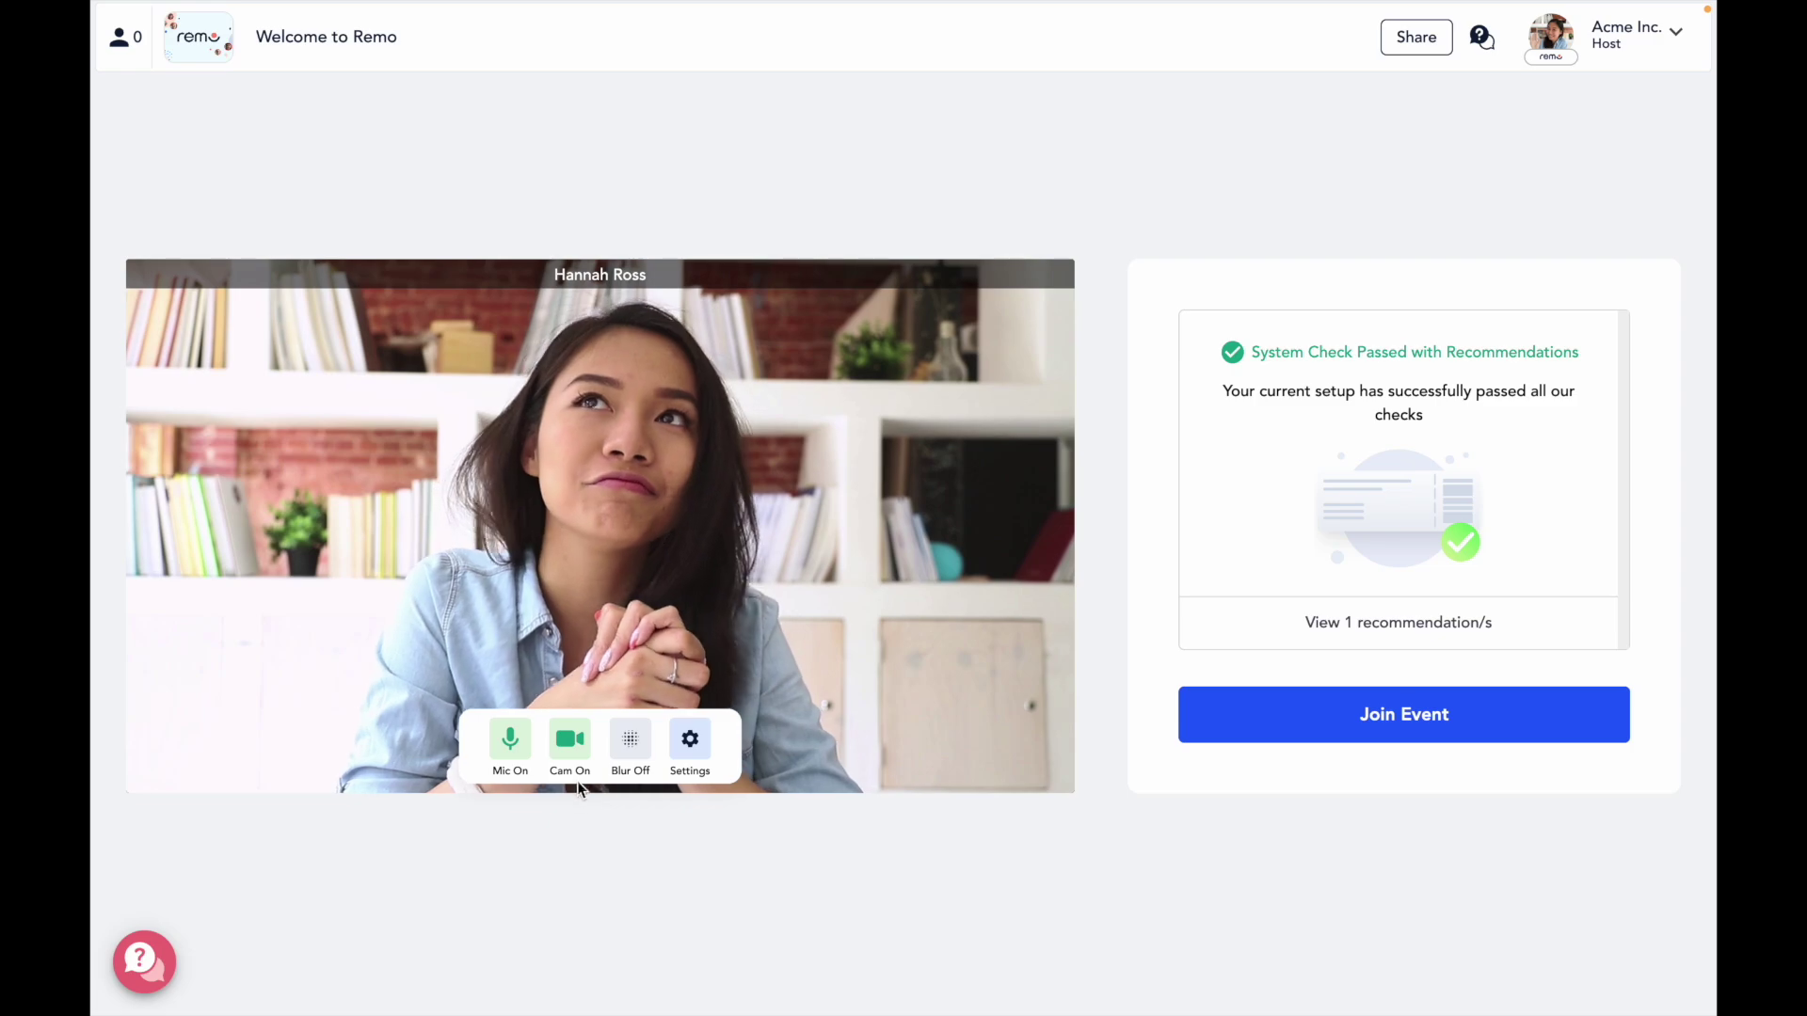
- Check the device settings, then switch the camera and microphone off
click(693, 741)
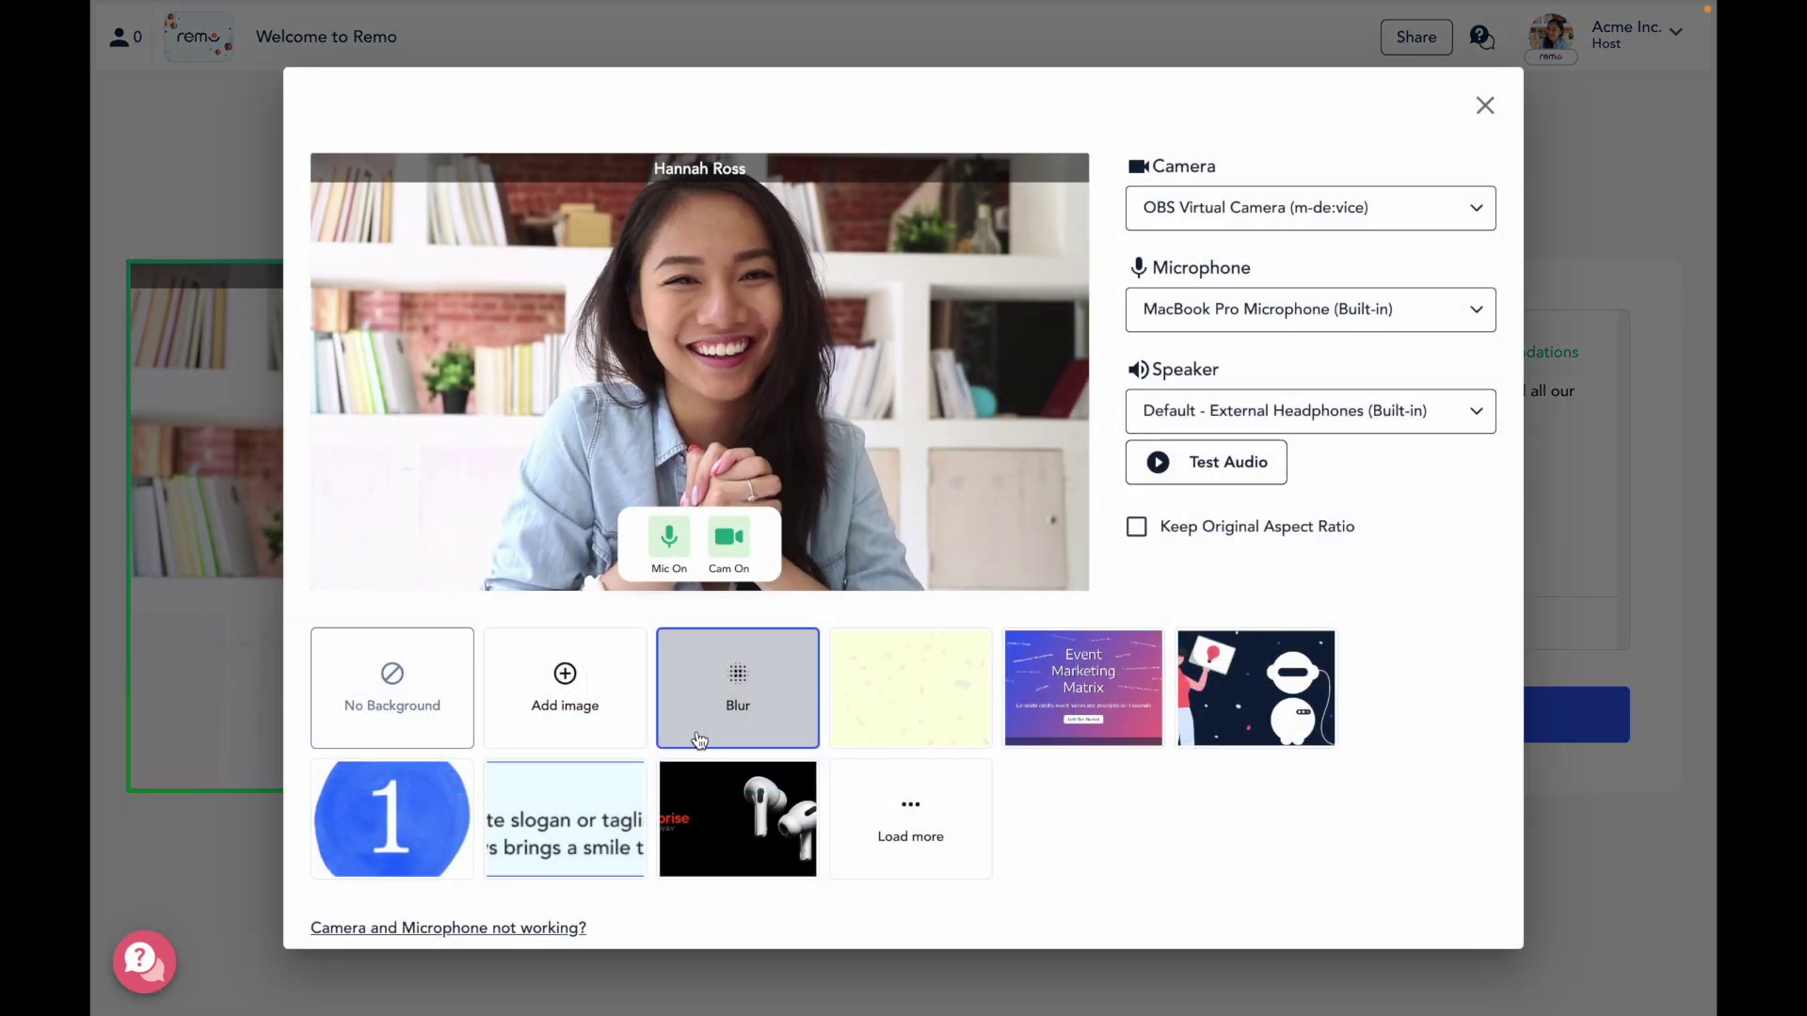
click(1487, 107)
click(567, 744)
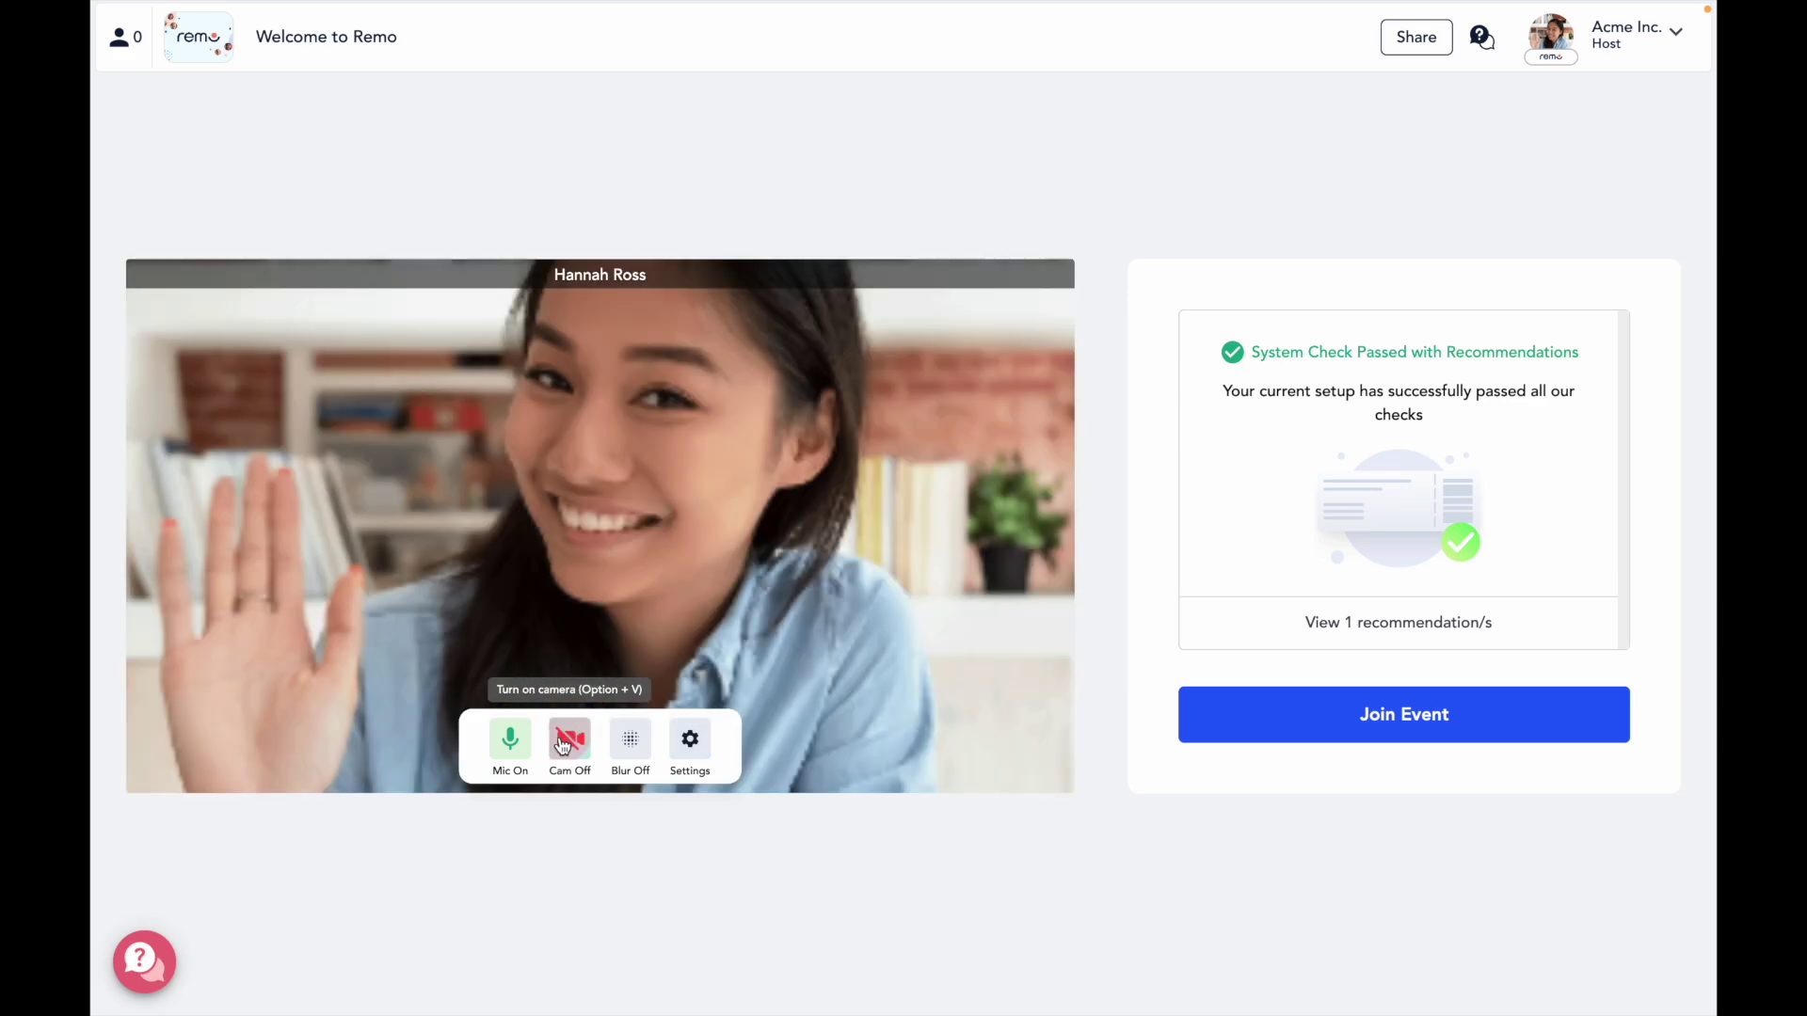
click(510, 739)
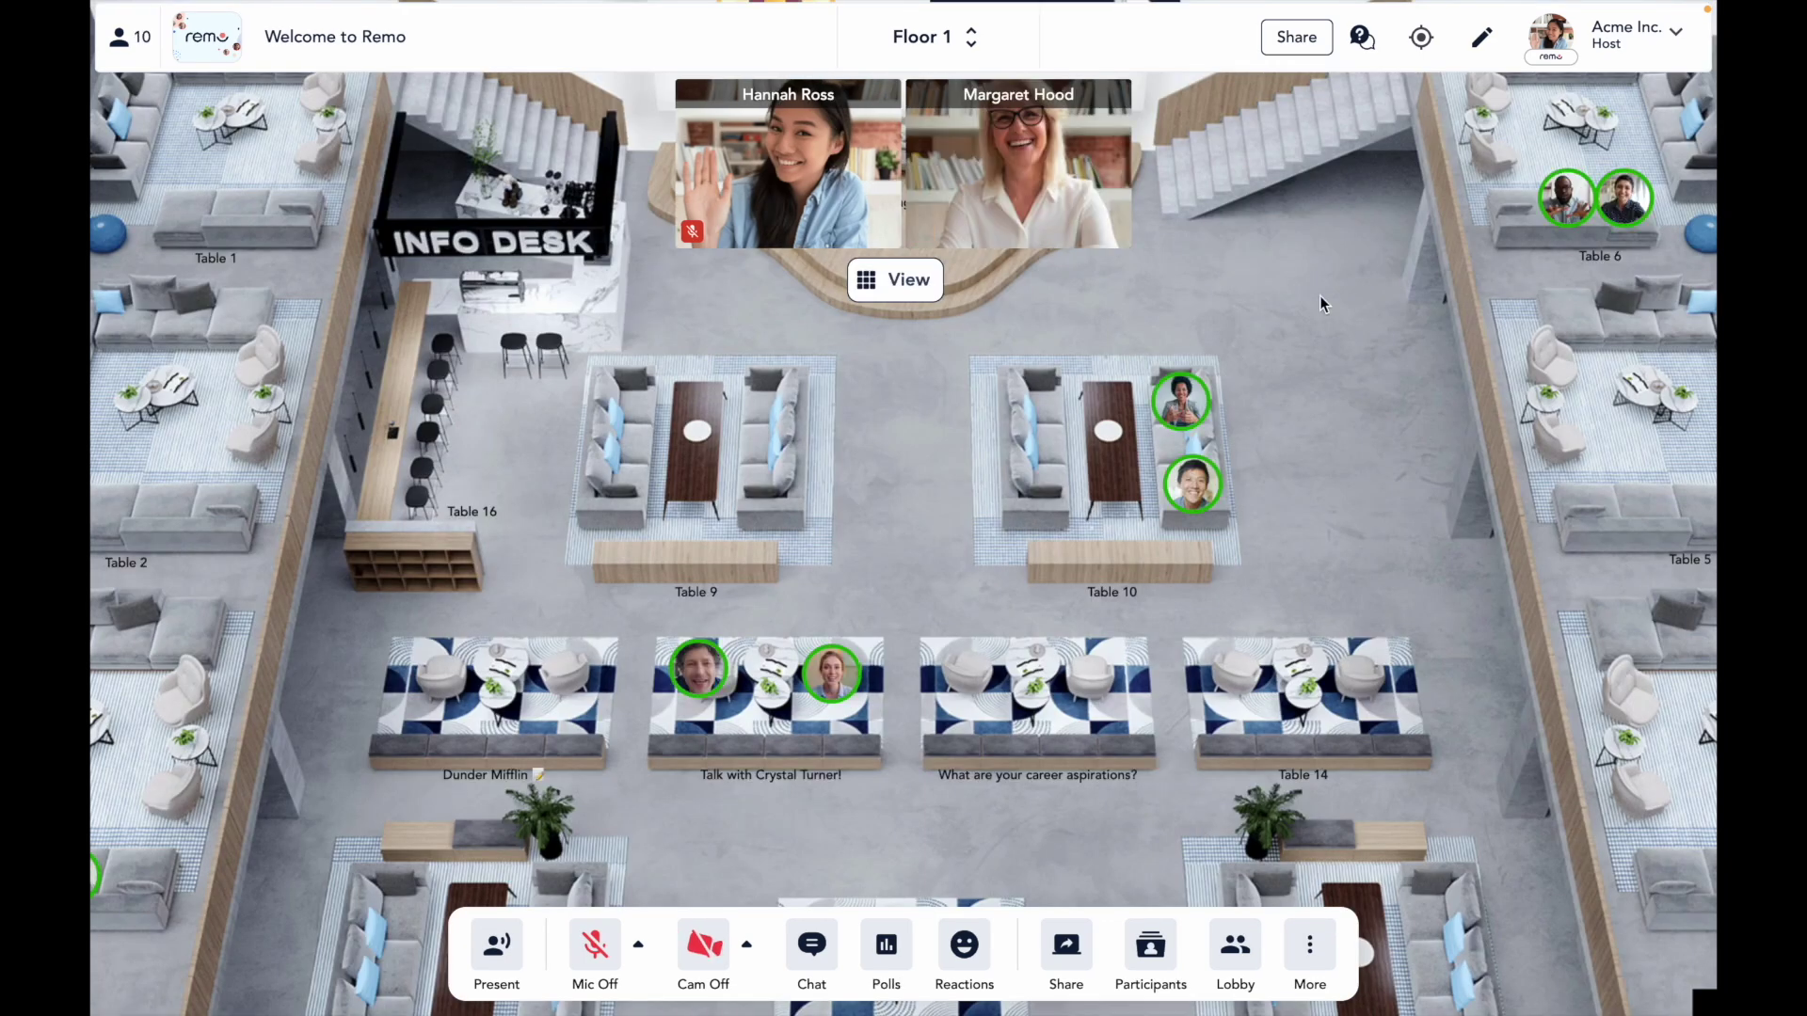
- Find your seat at Table 15 on the floor map, then unmute the microphone and turn the camera on
click(1421, 54)
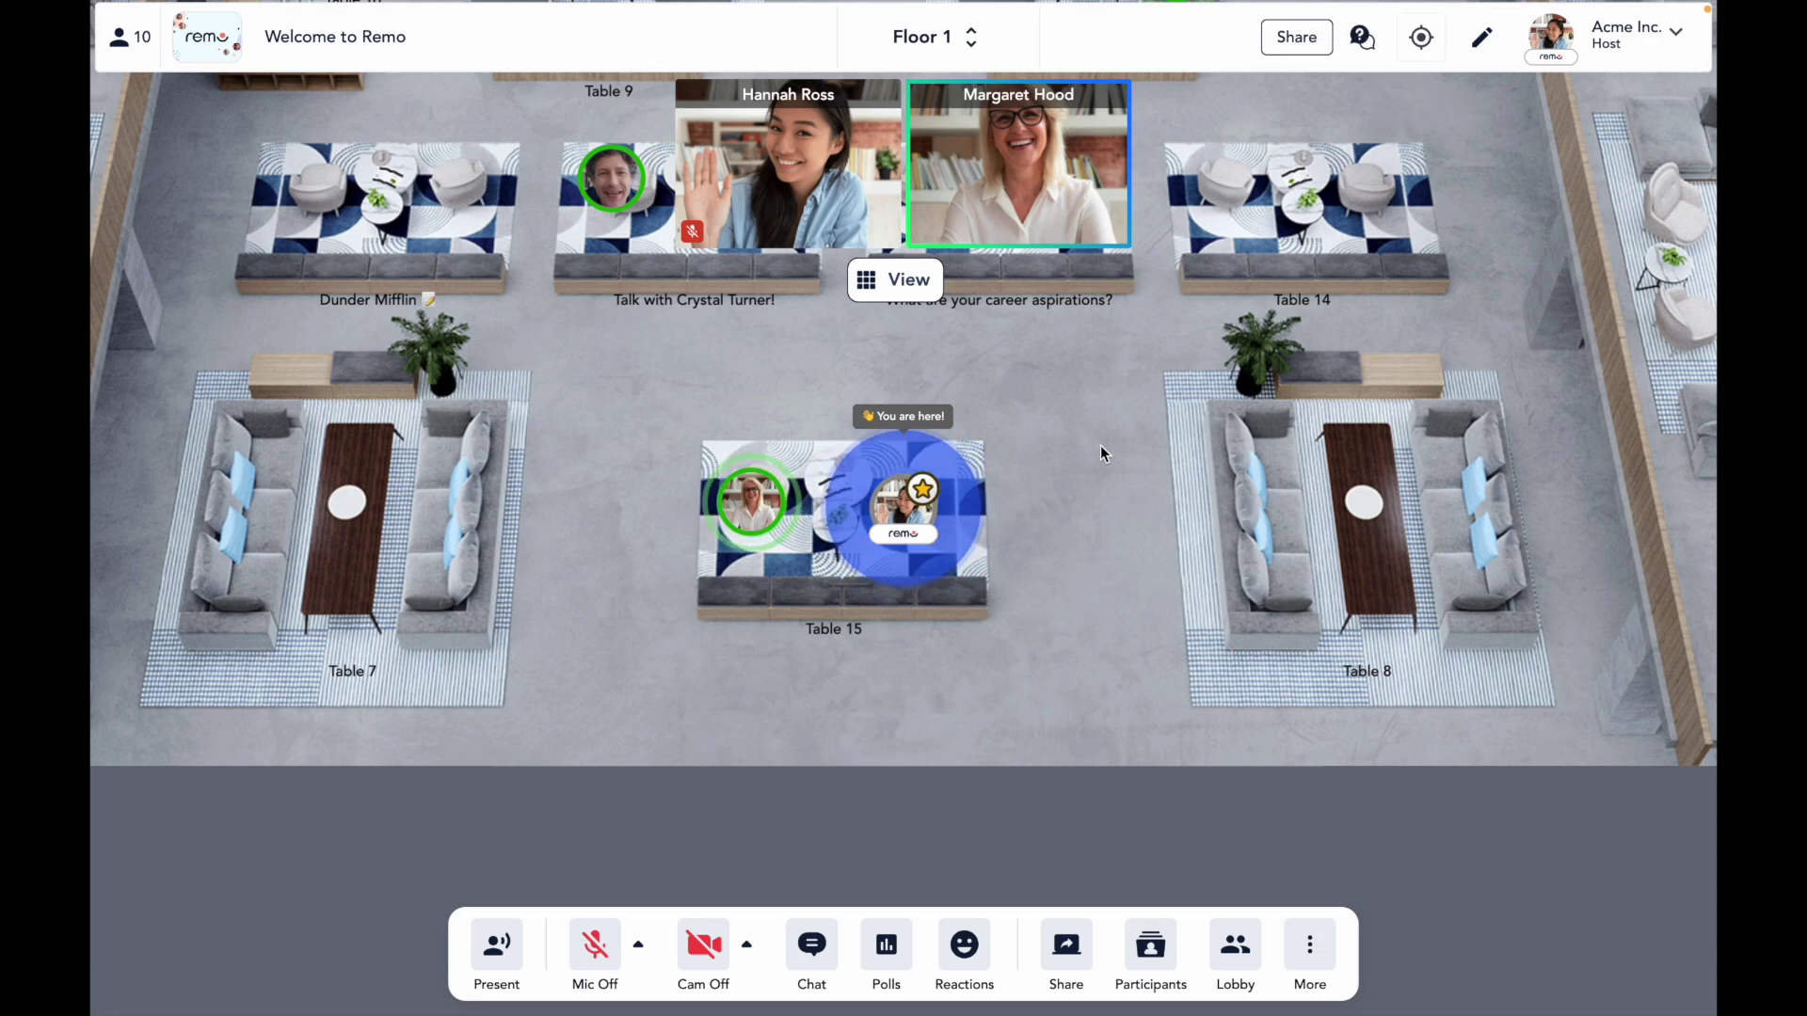
scroll(1101, 449, down, 3)
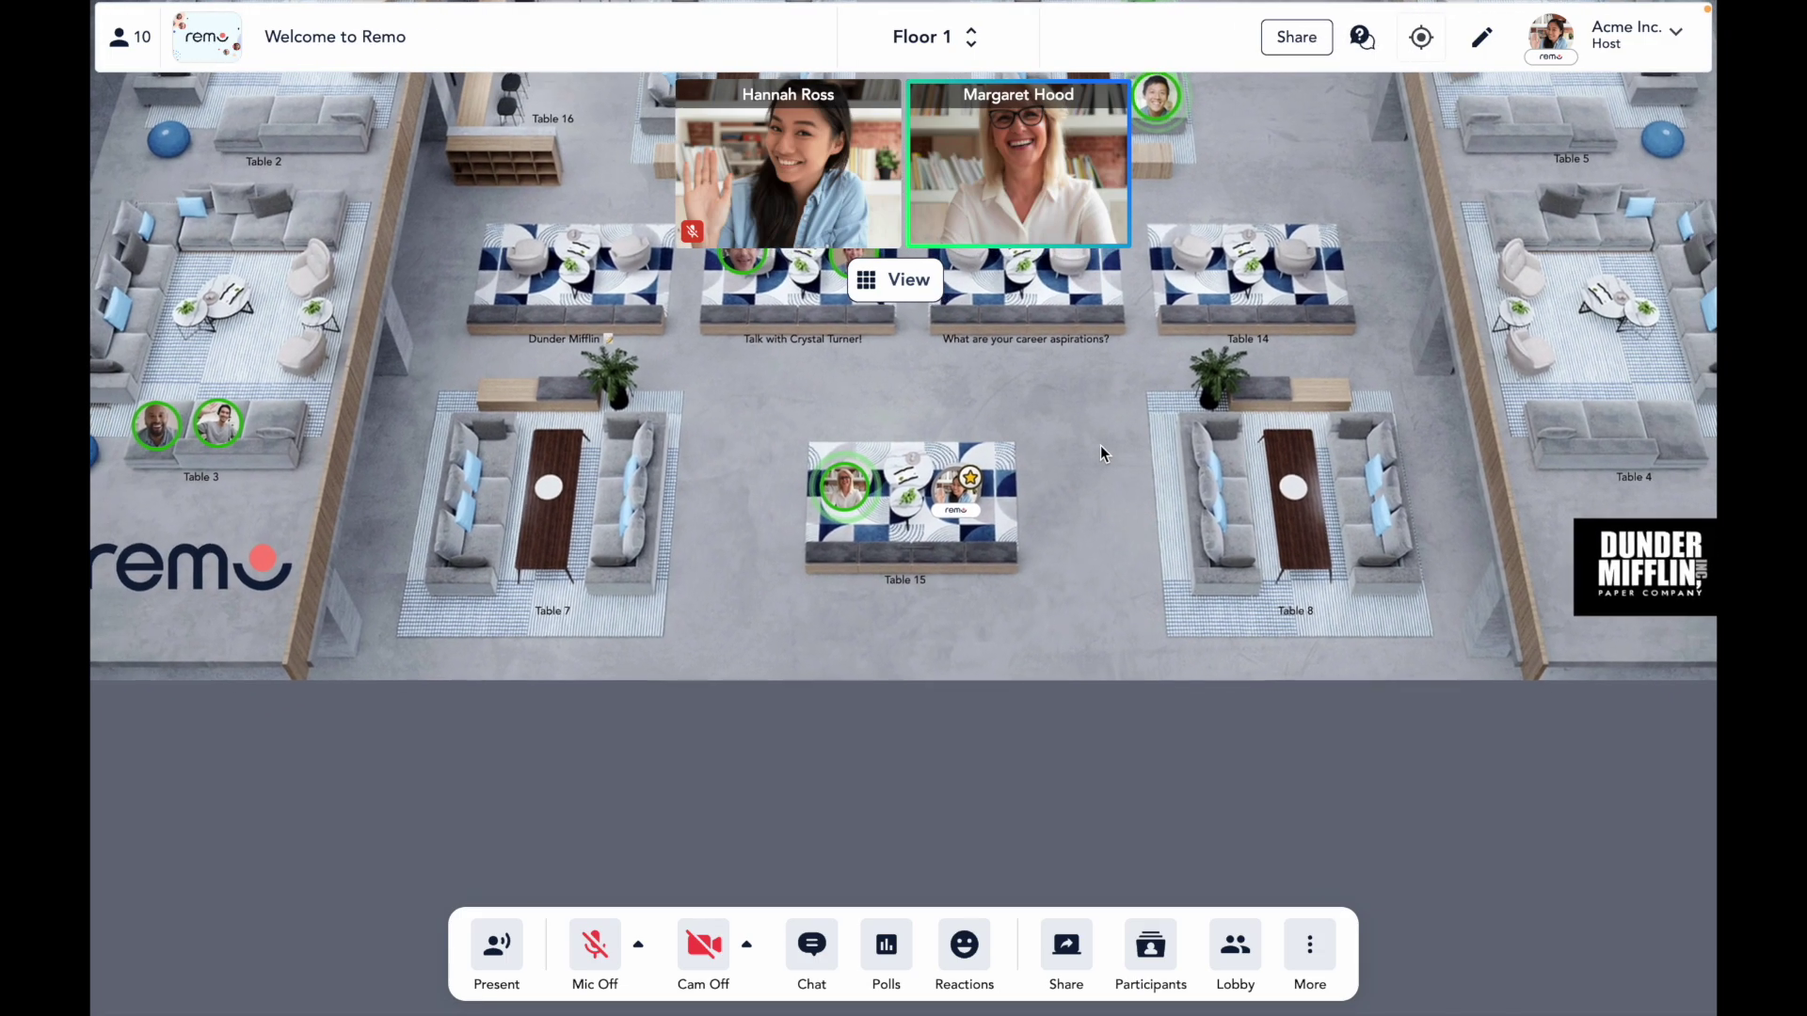
scroll(1099, 454, down, 2)
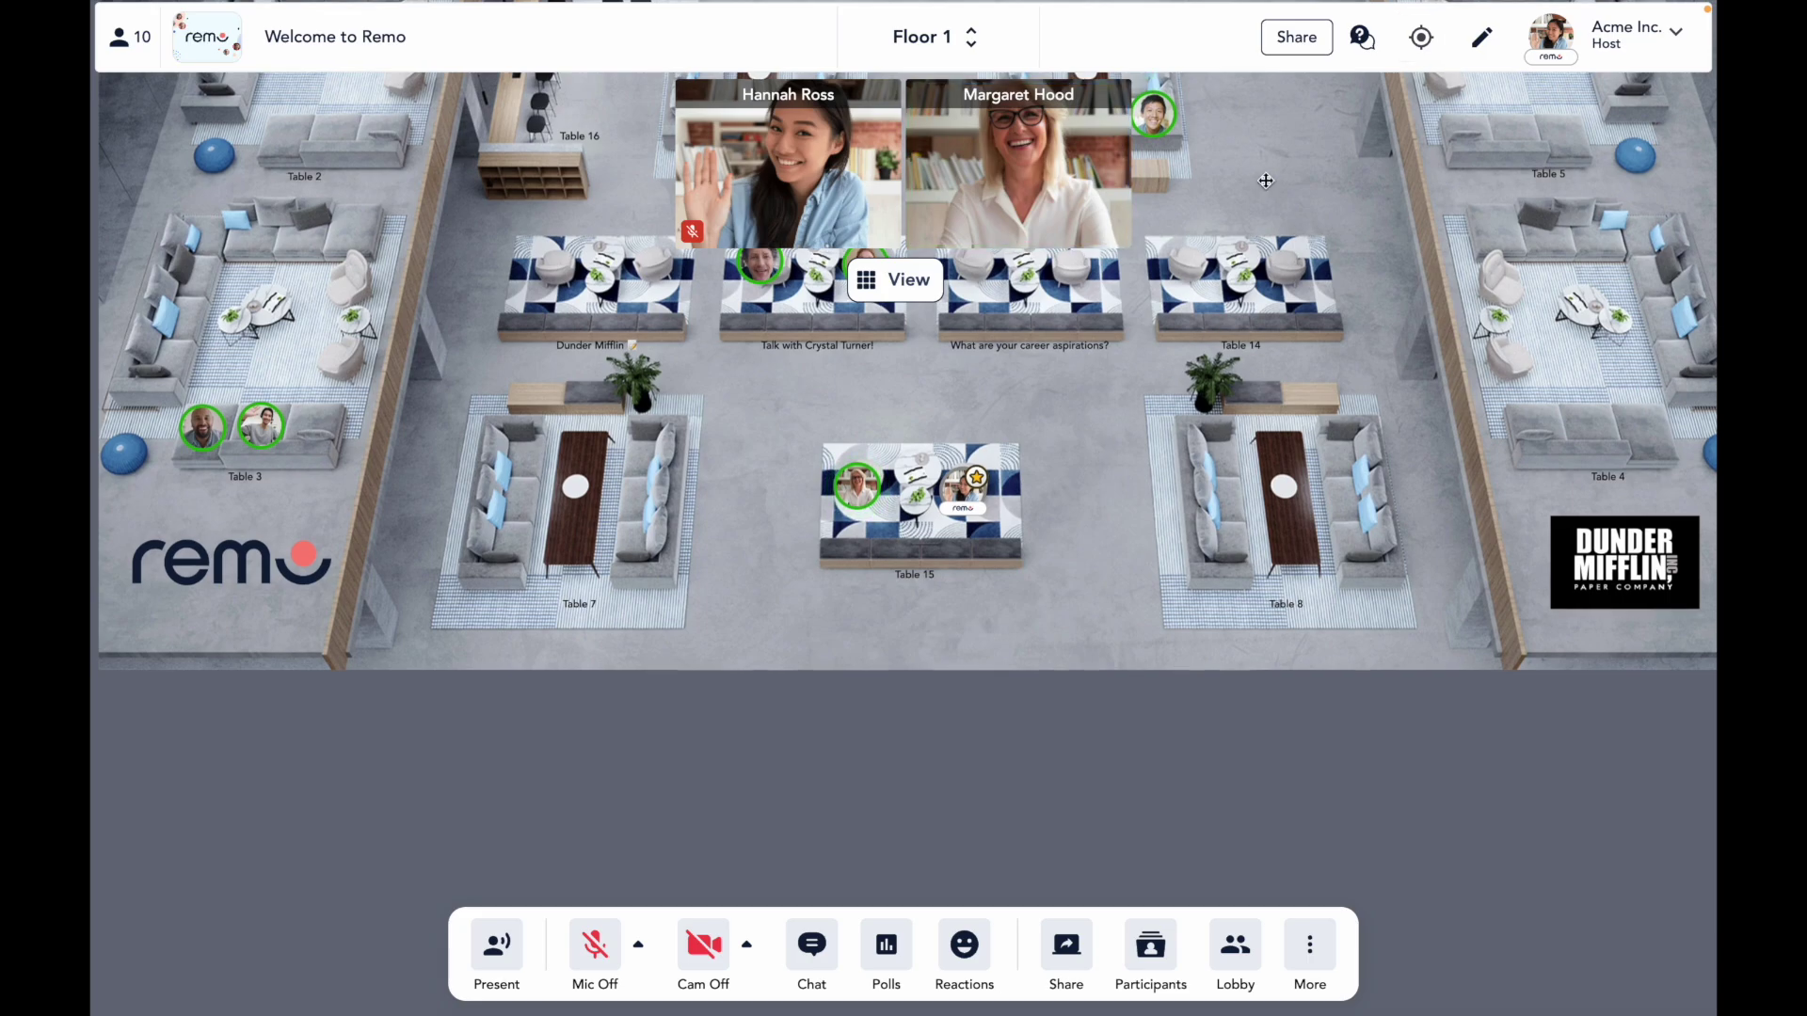
drag(1266, 180, 1249, 534)
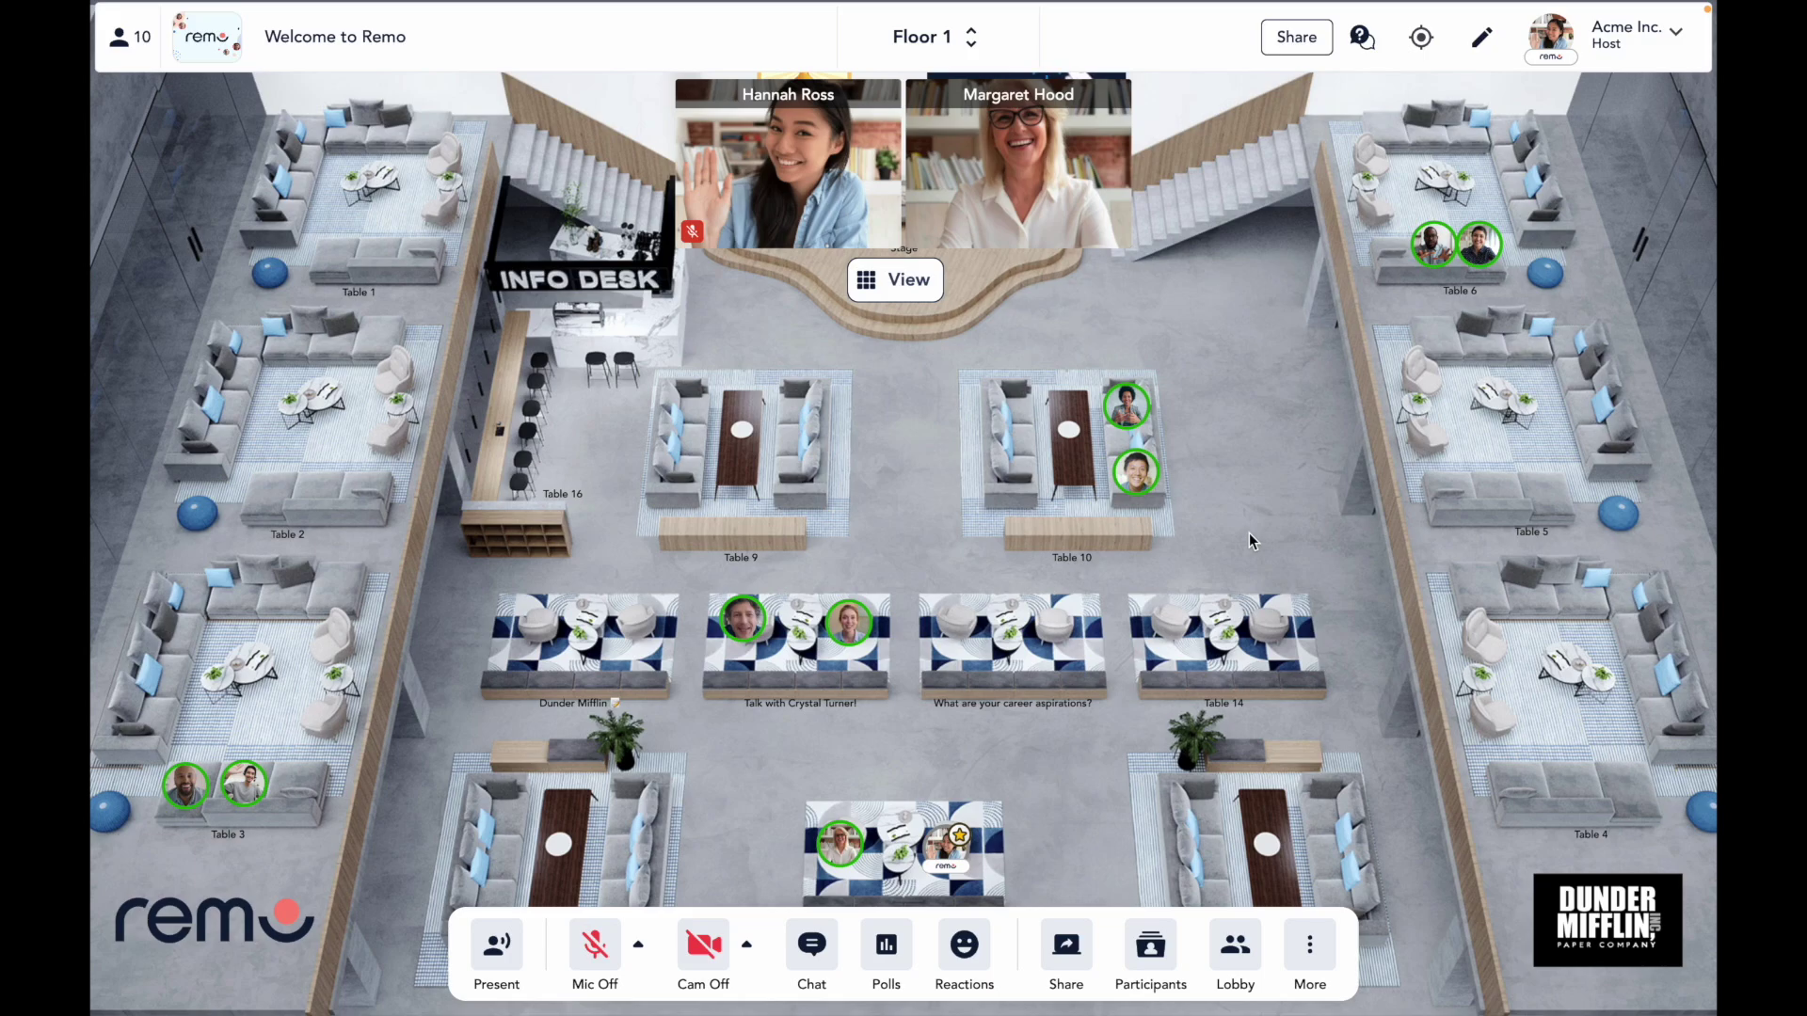
click(595, 944)
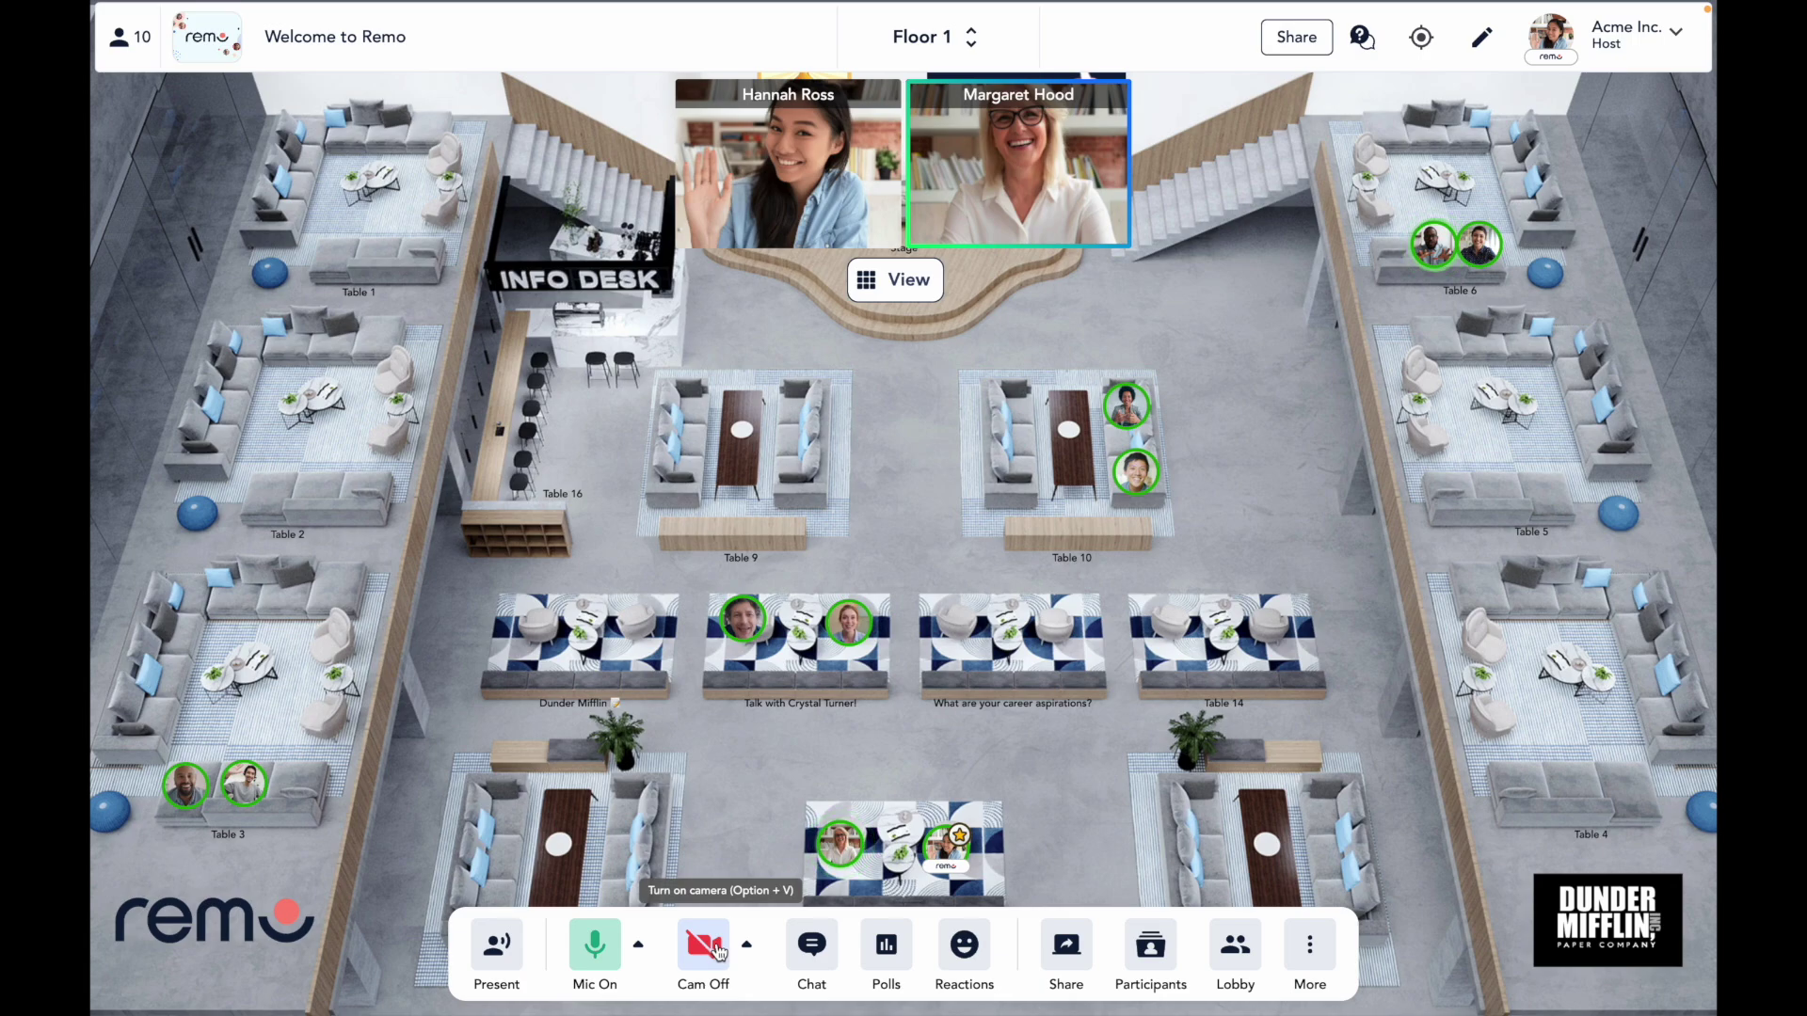
click(718, 945)
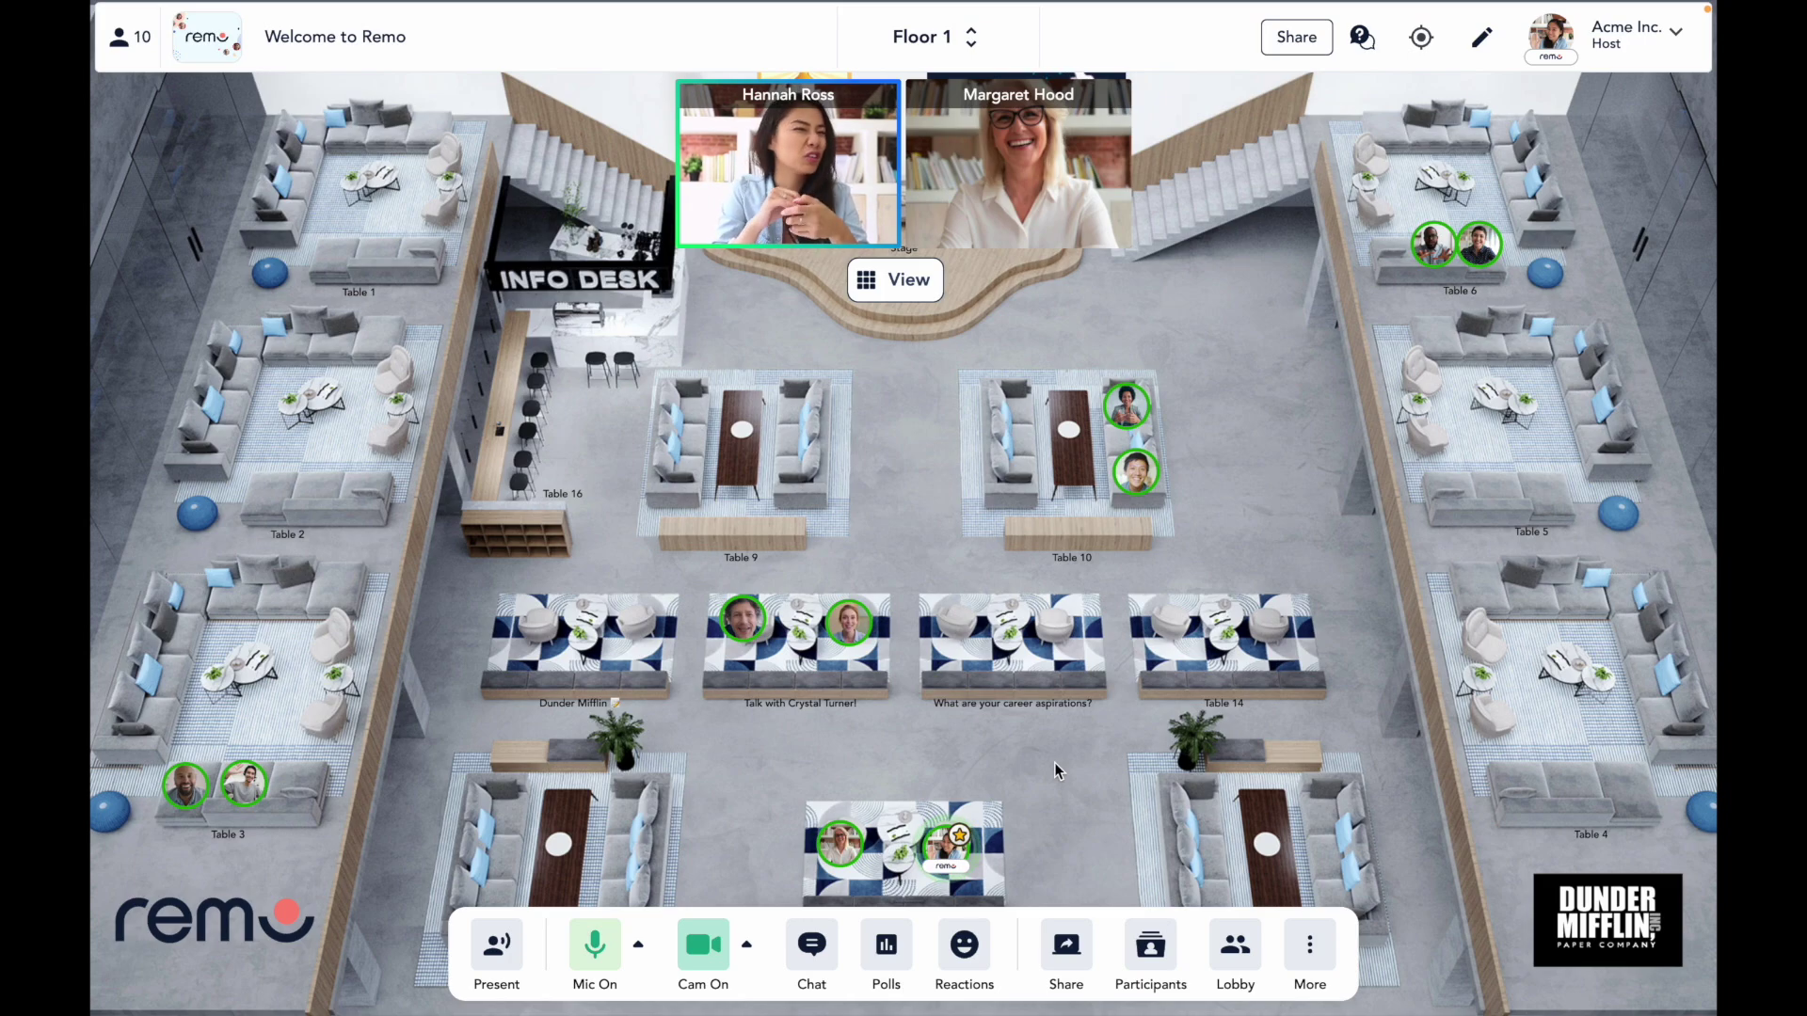
- Join Table 10 and lock the second middle-row table
double_click(1019, 459)
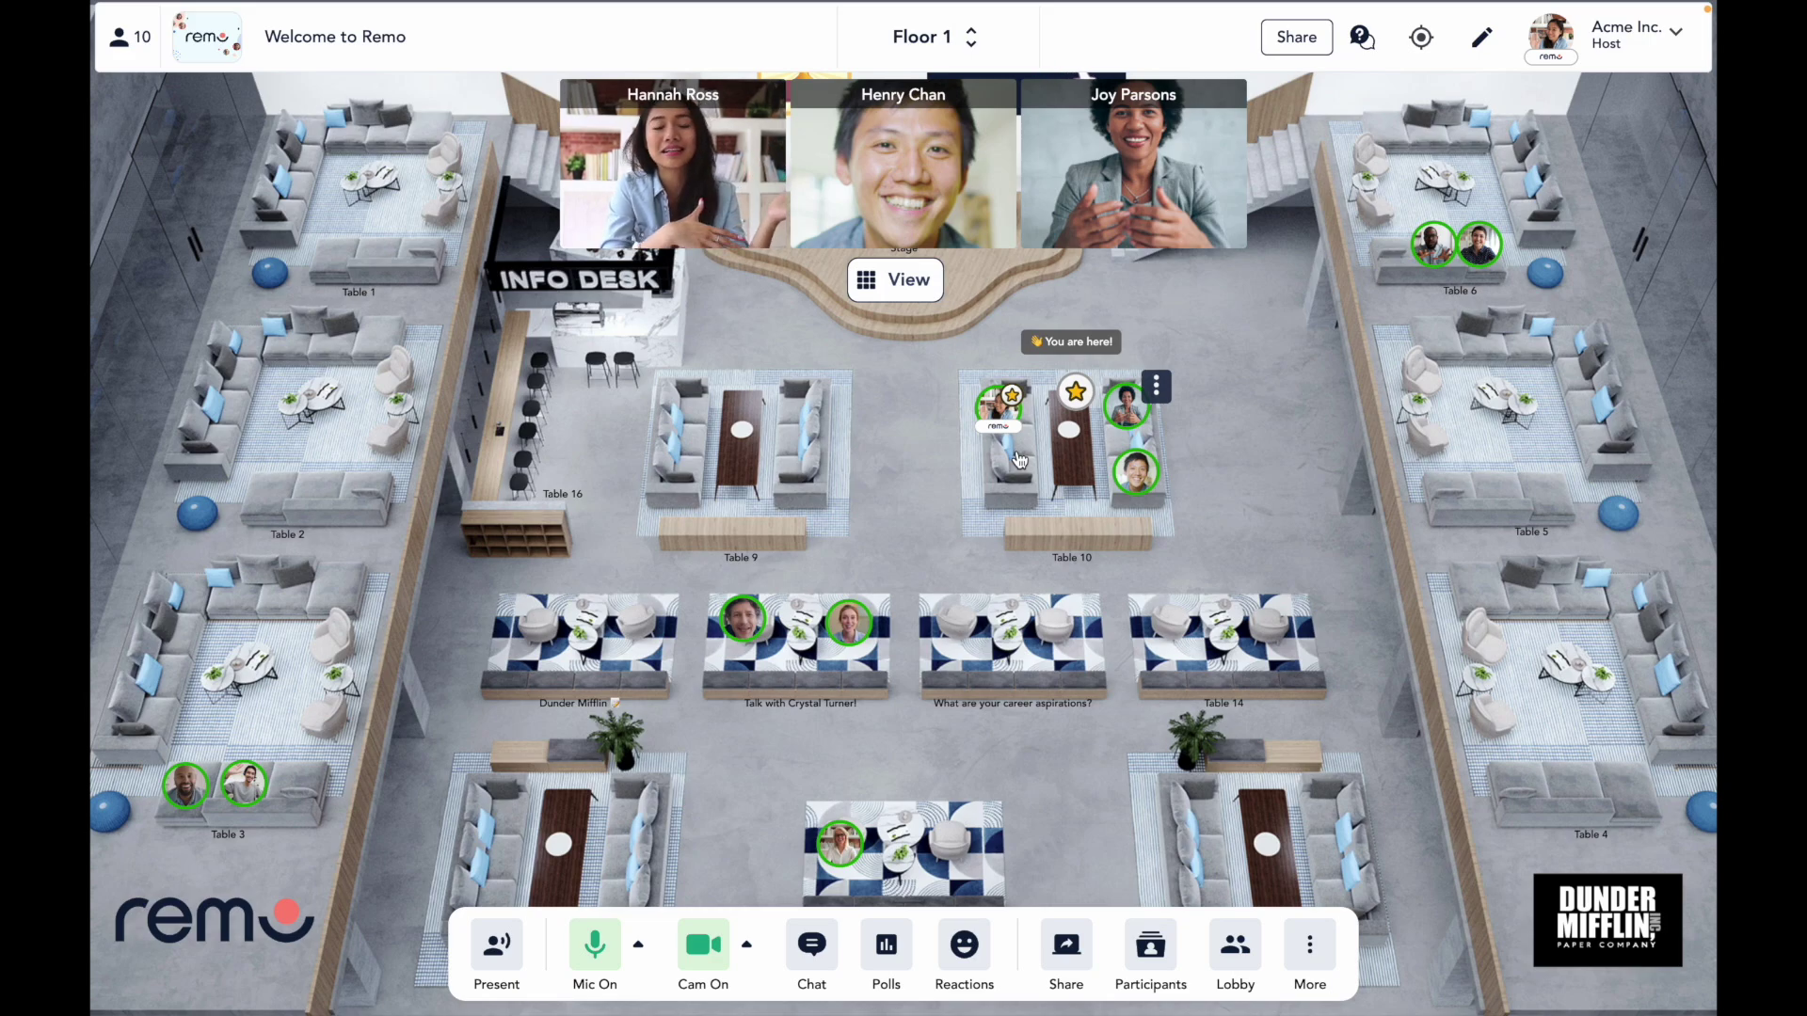
click(876, 608)
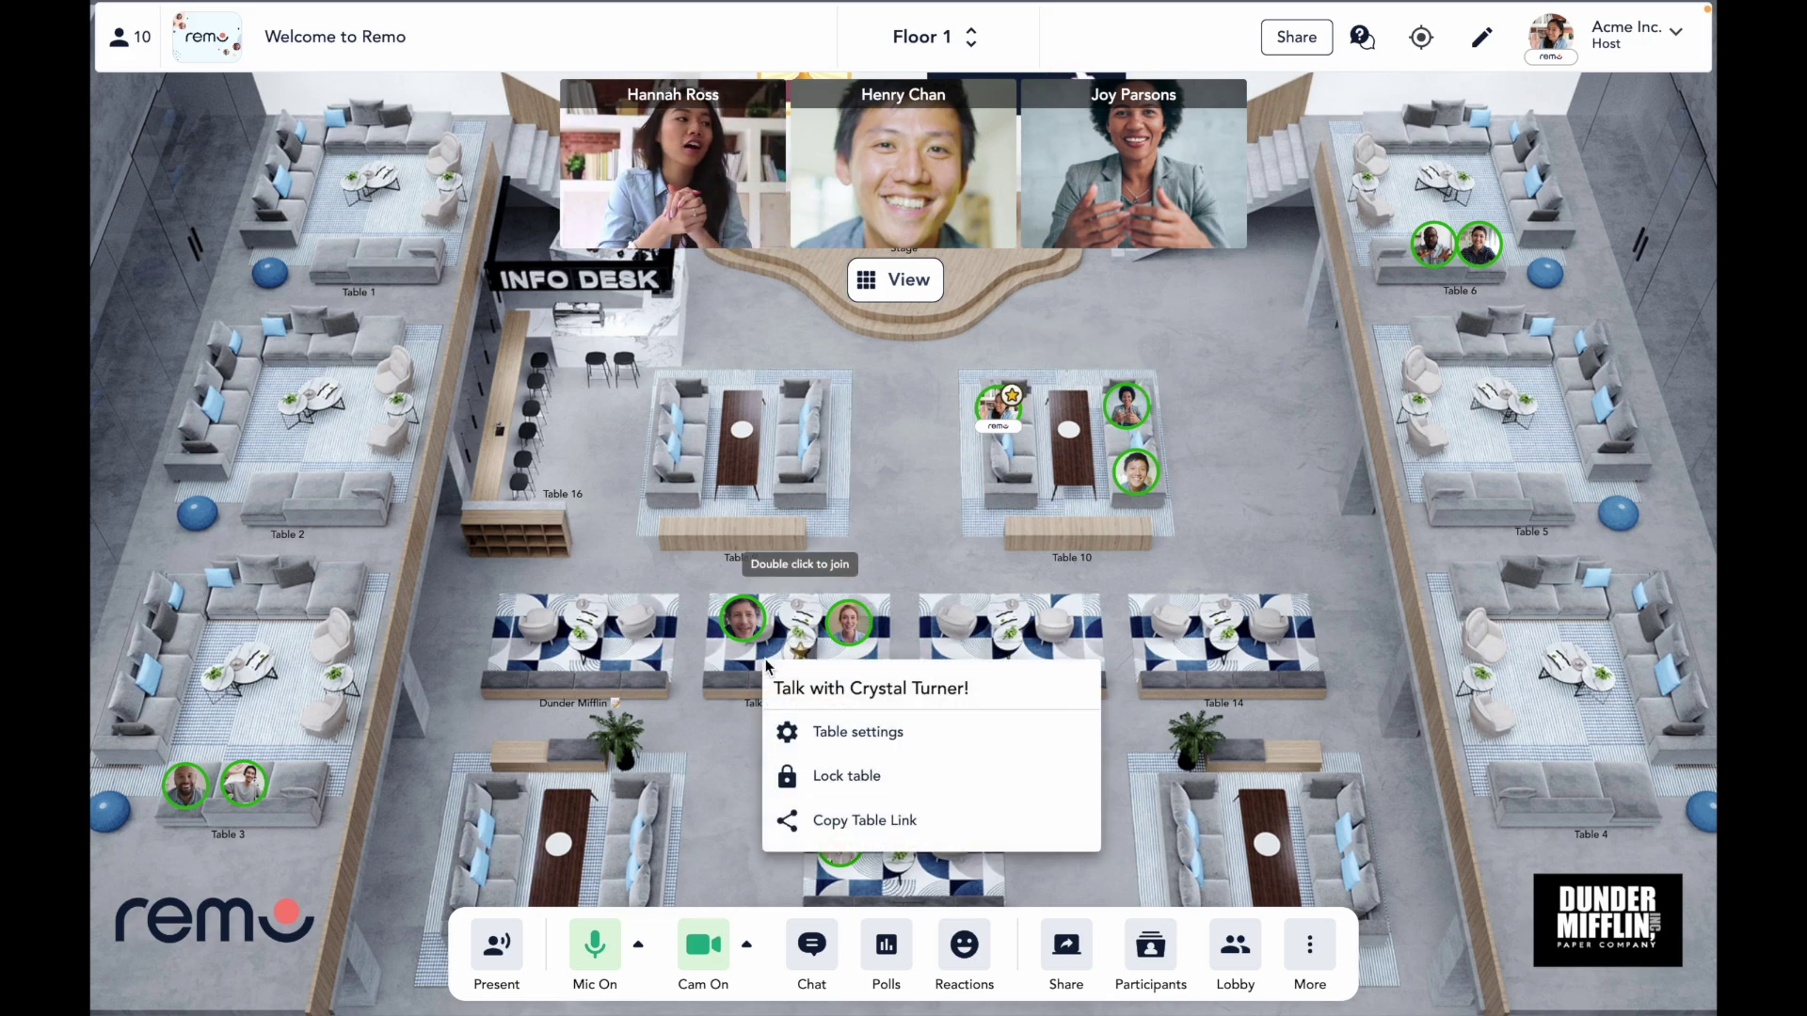
click(863, 770)
click(923, 523)
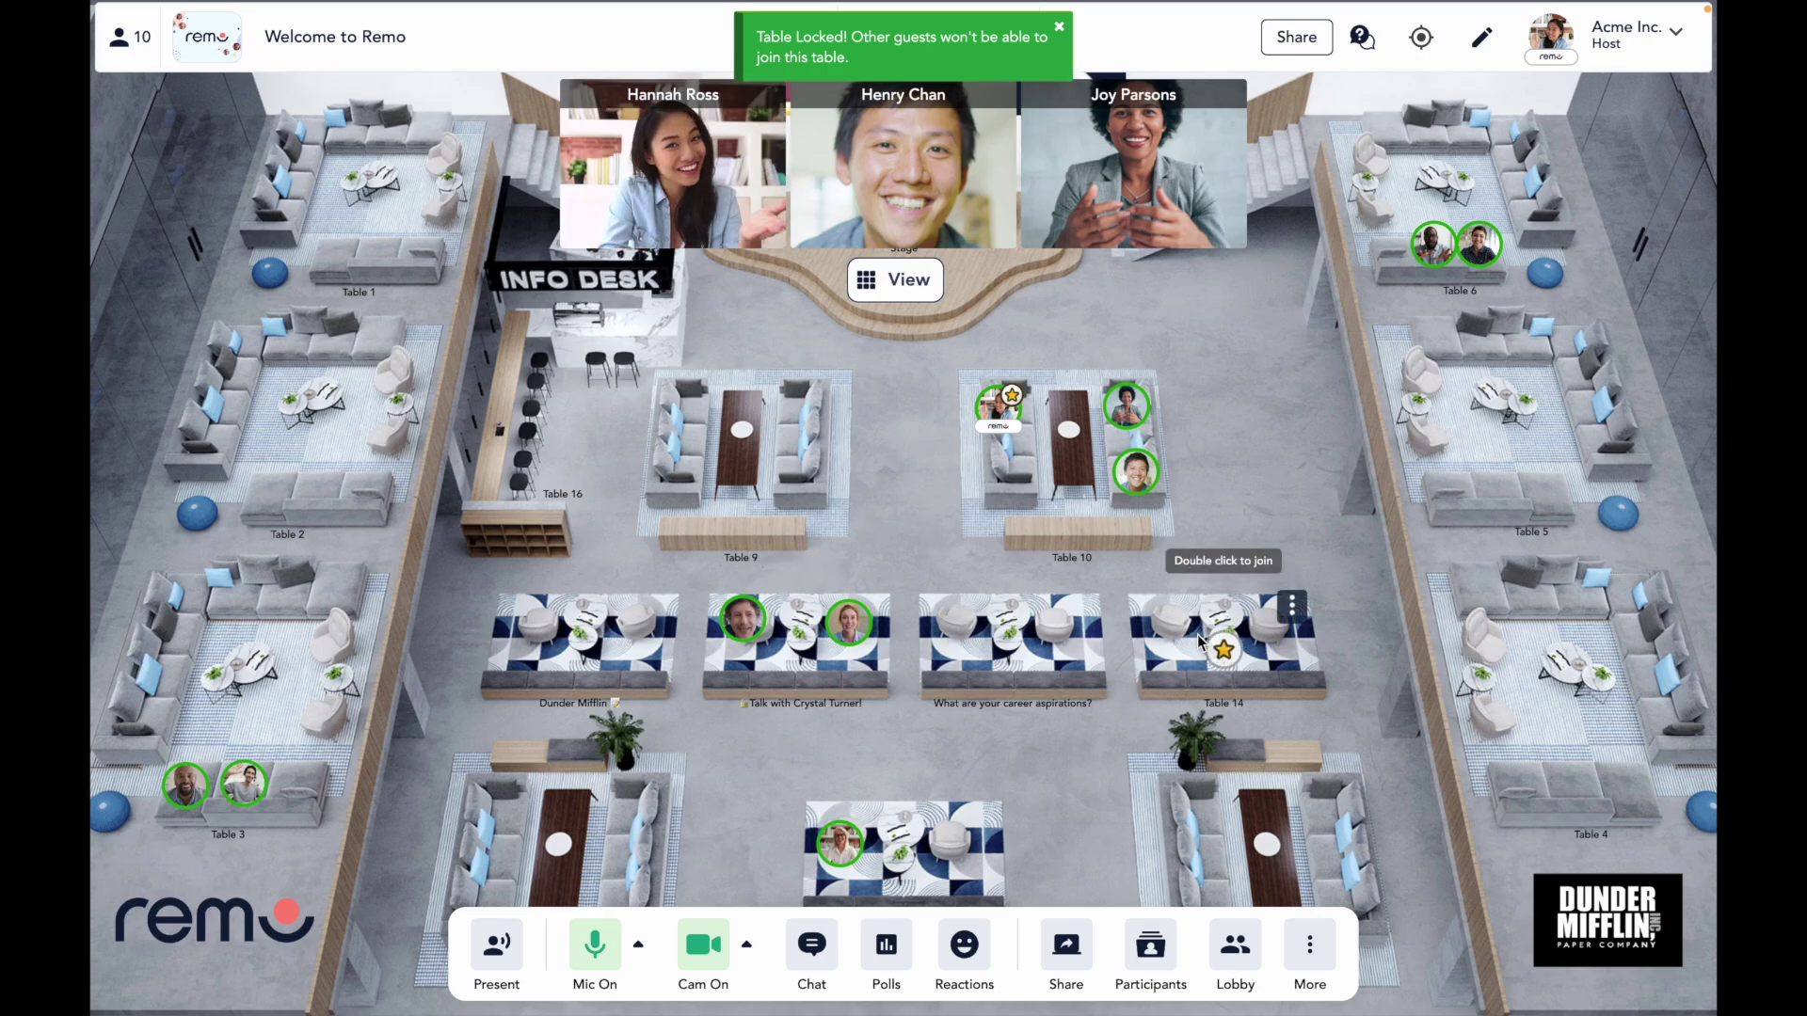
- Rename Table 14 to 'Custom Table Name' and bring up Shuffle Guests
click(1291, 607)
click(1262, 706)
drag(854, 465, 666, 461)
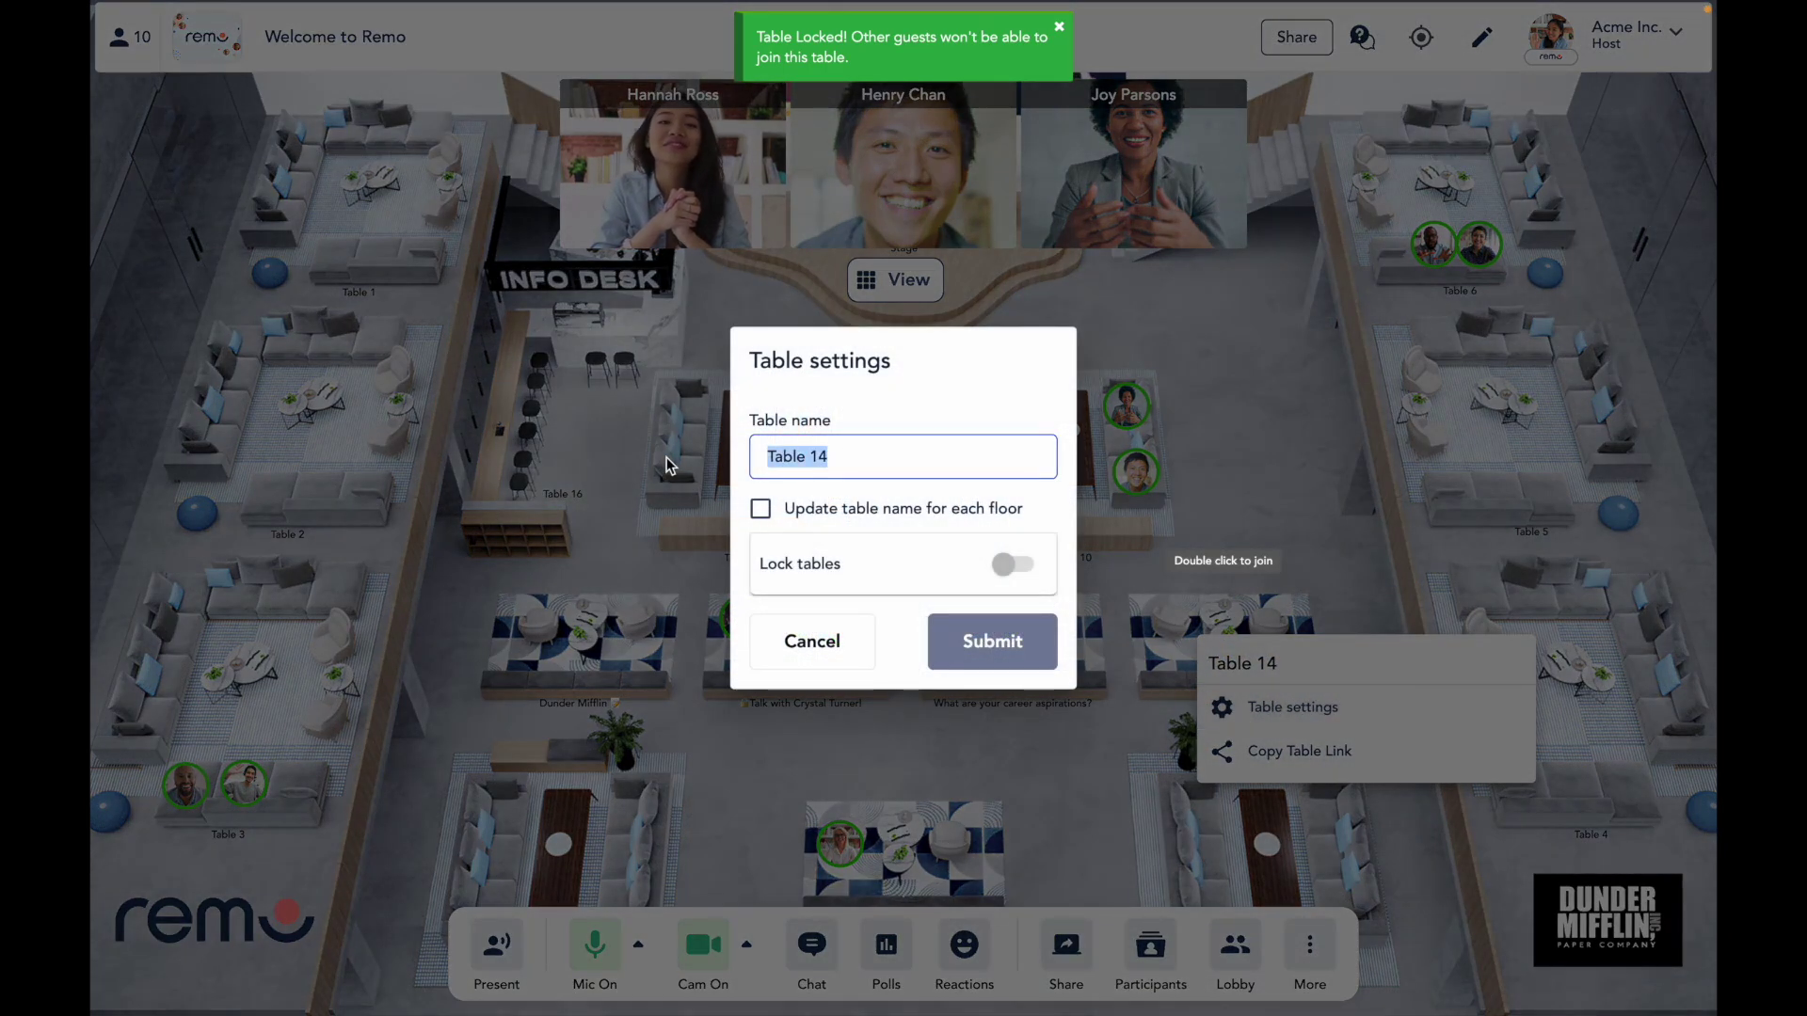
text(Custom)
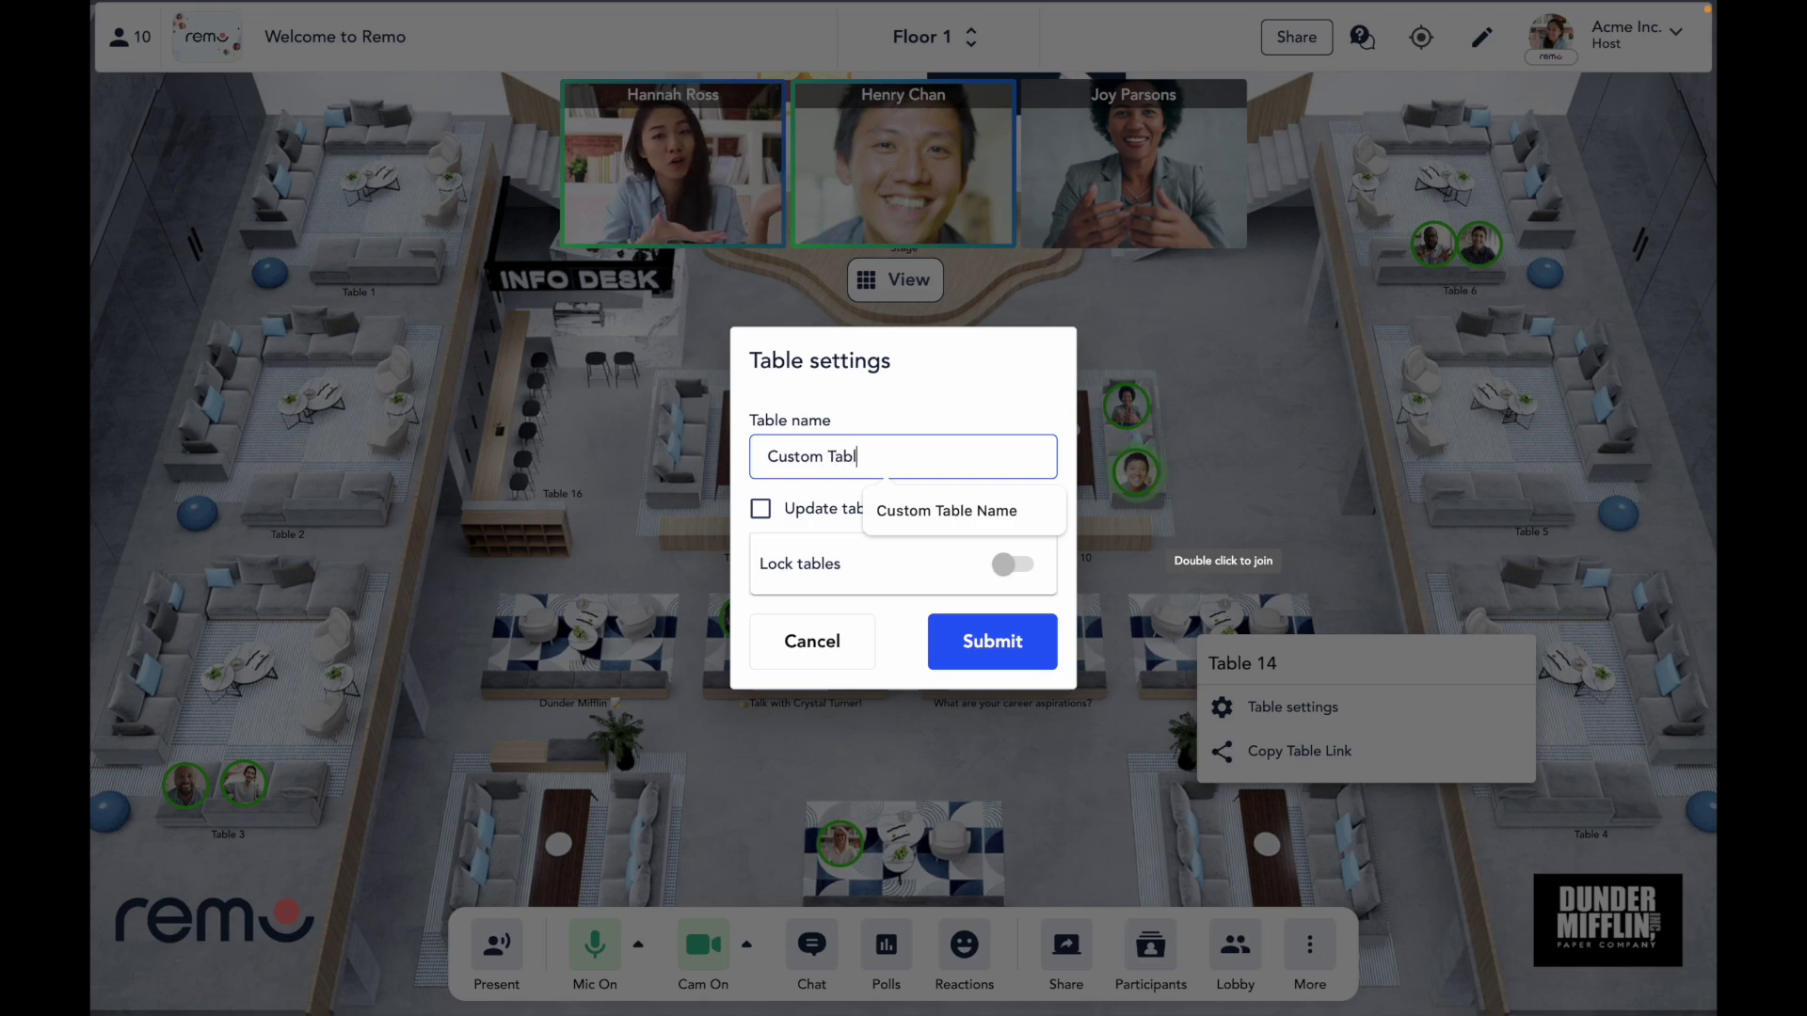
text( Table Name)
click(988, 637)
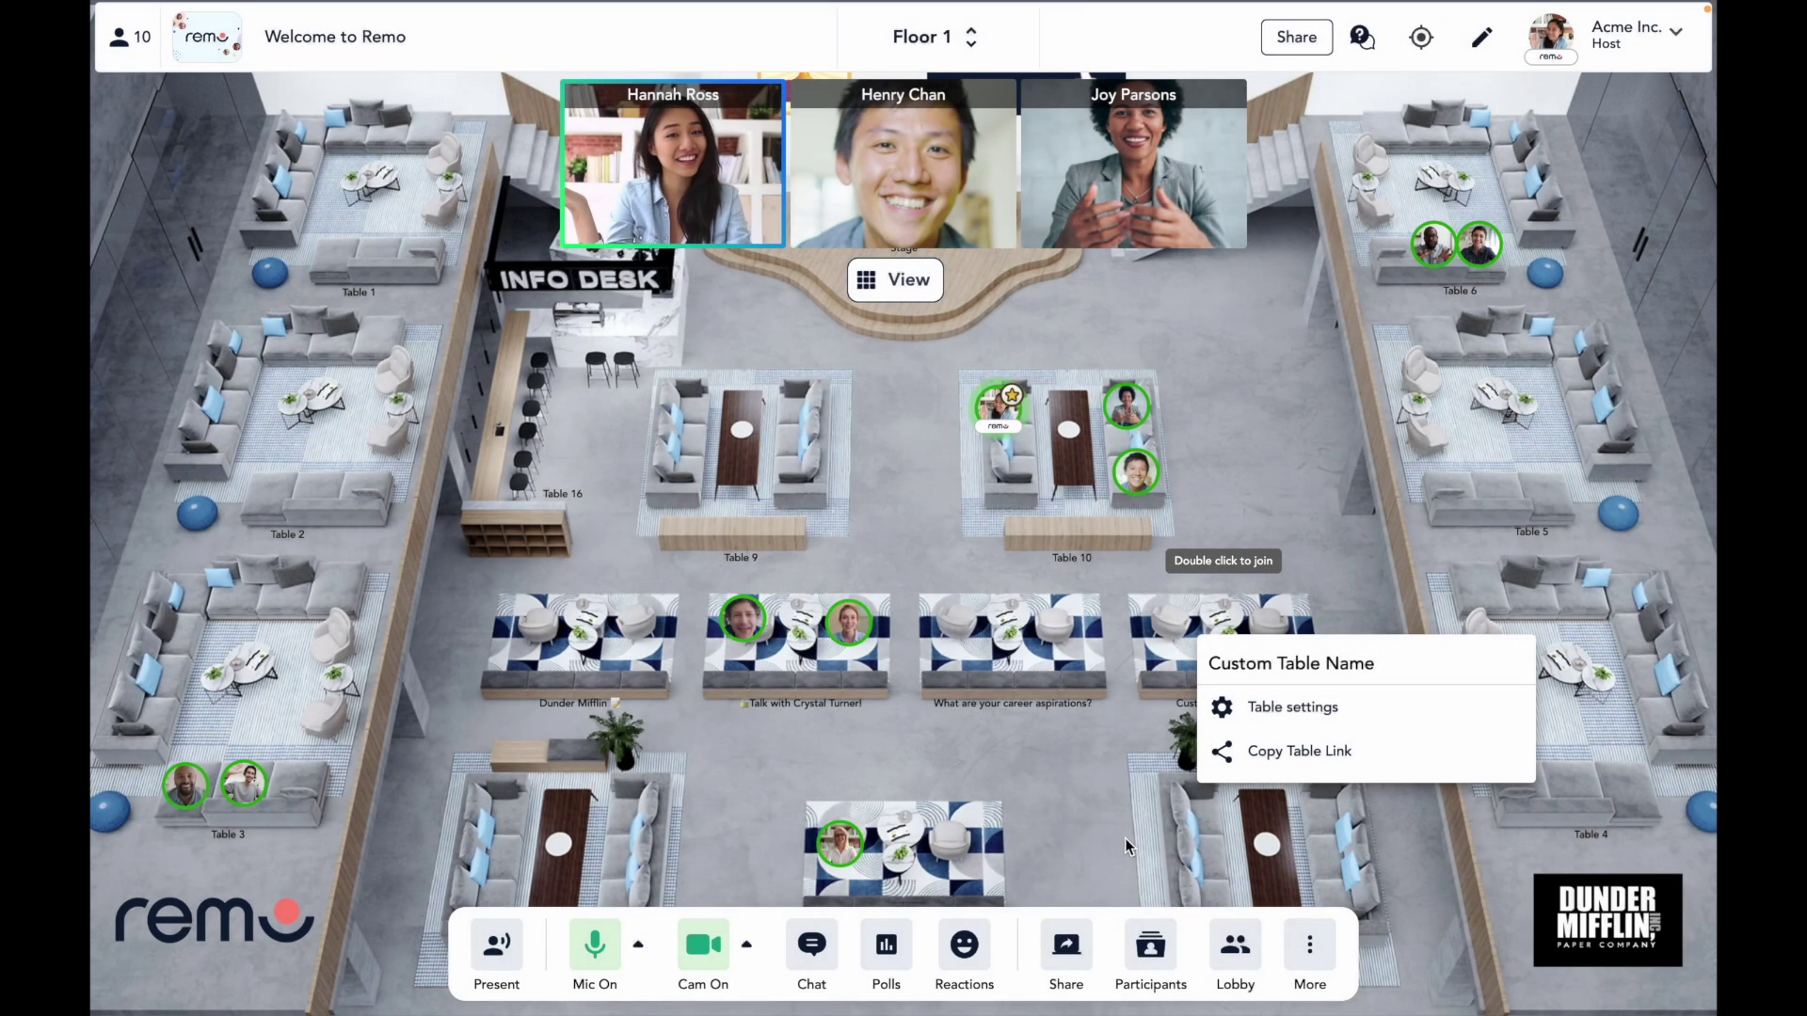
click(1314, 954)
click(1323, 686)
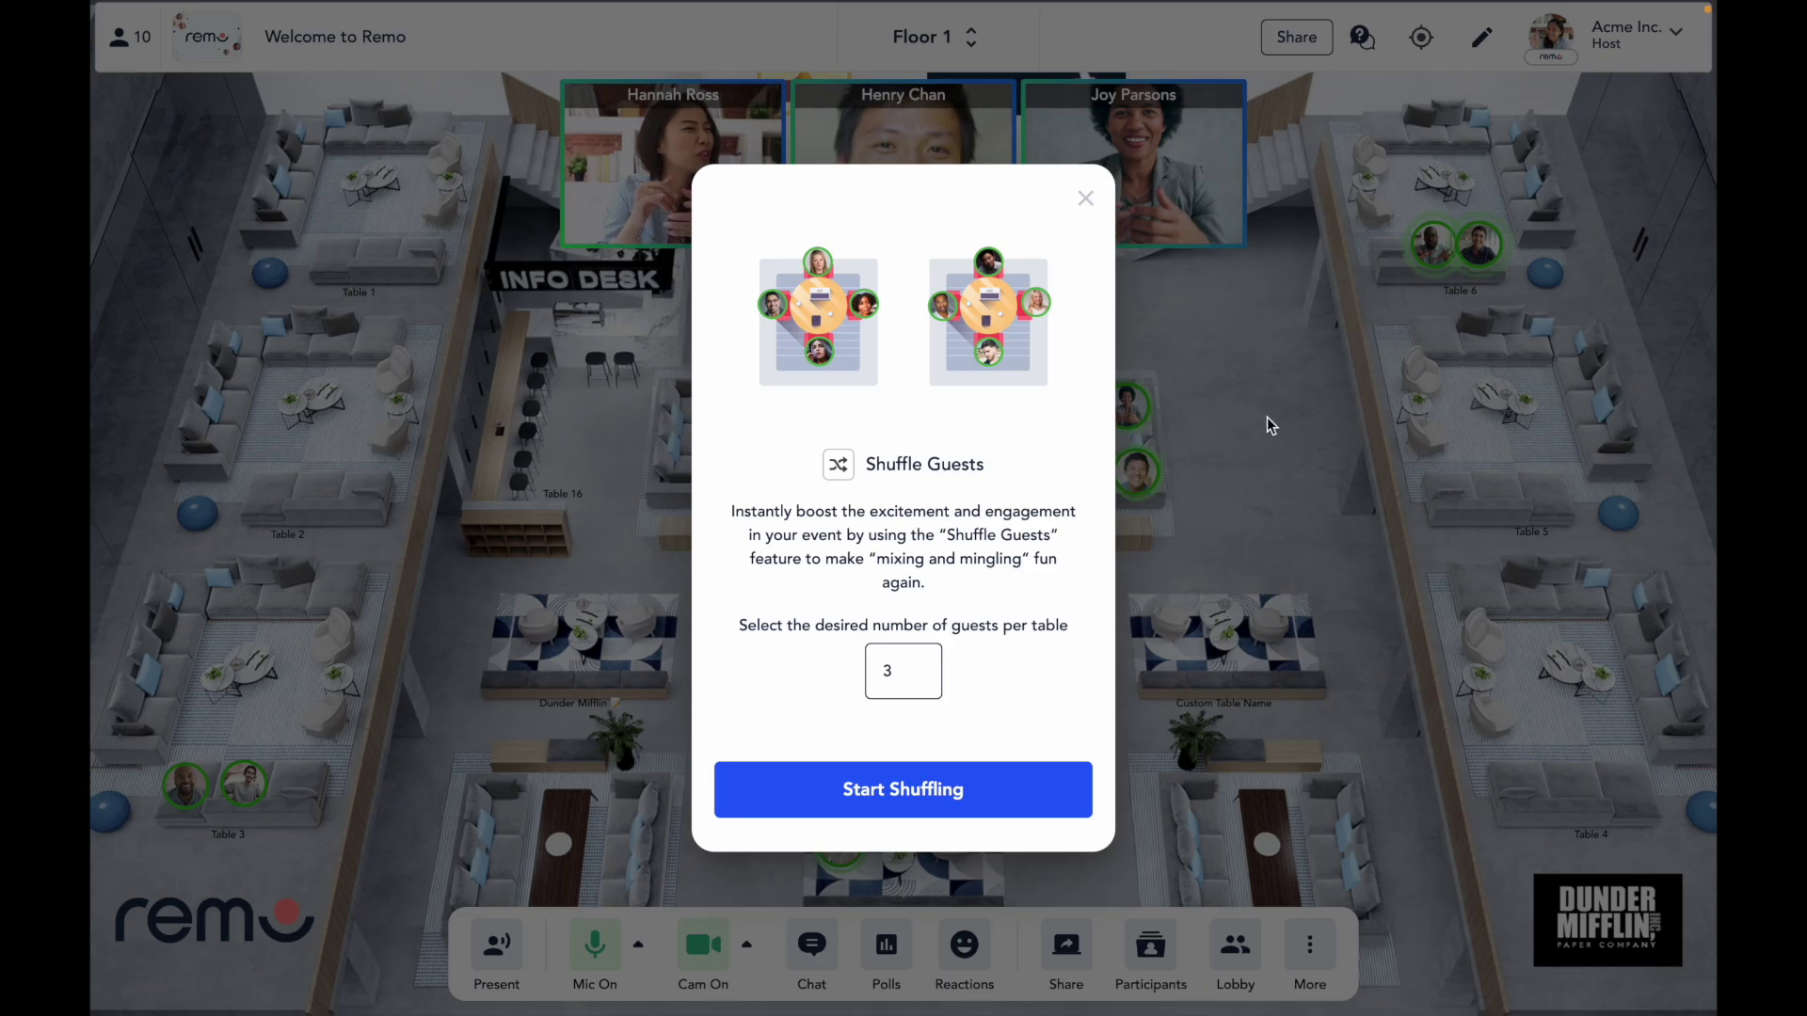
- Close the Shuffle Guests dialog without shuffling
click(1096, 206)
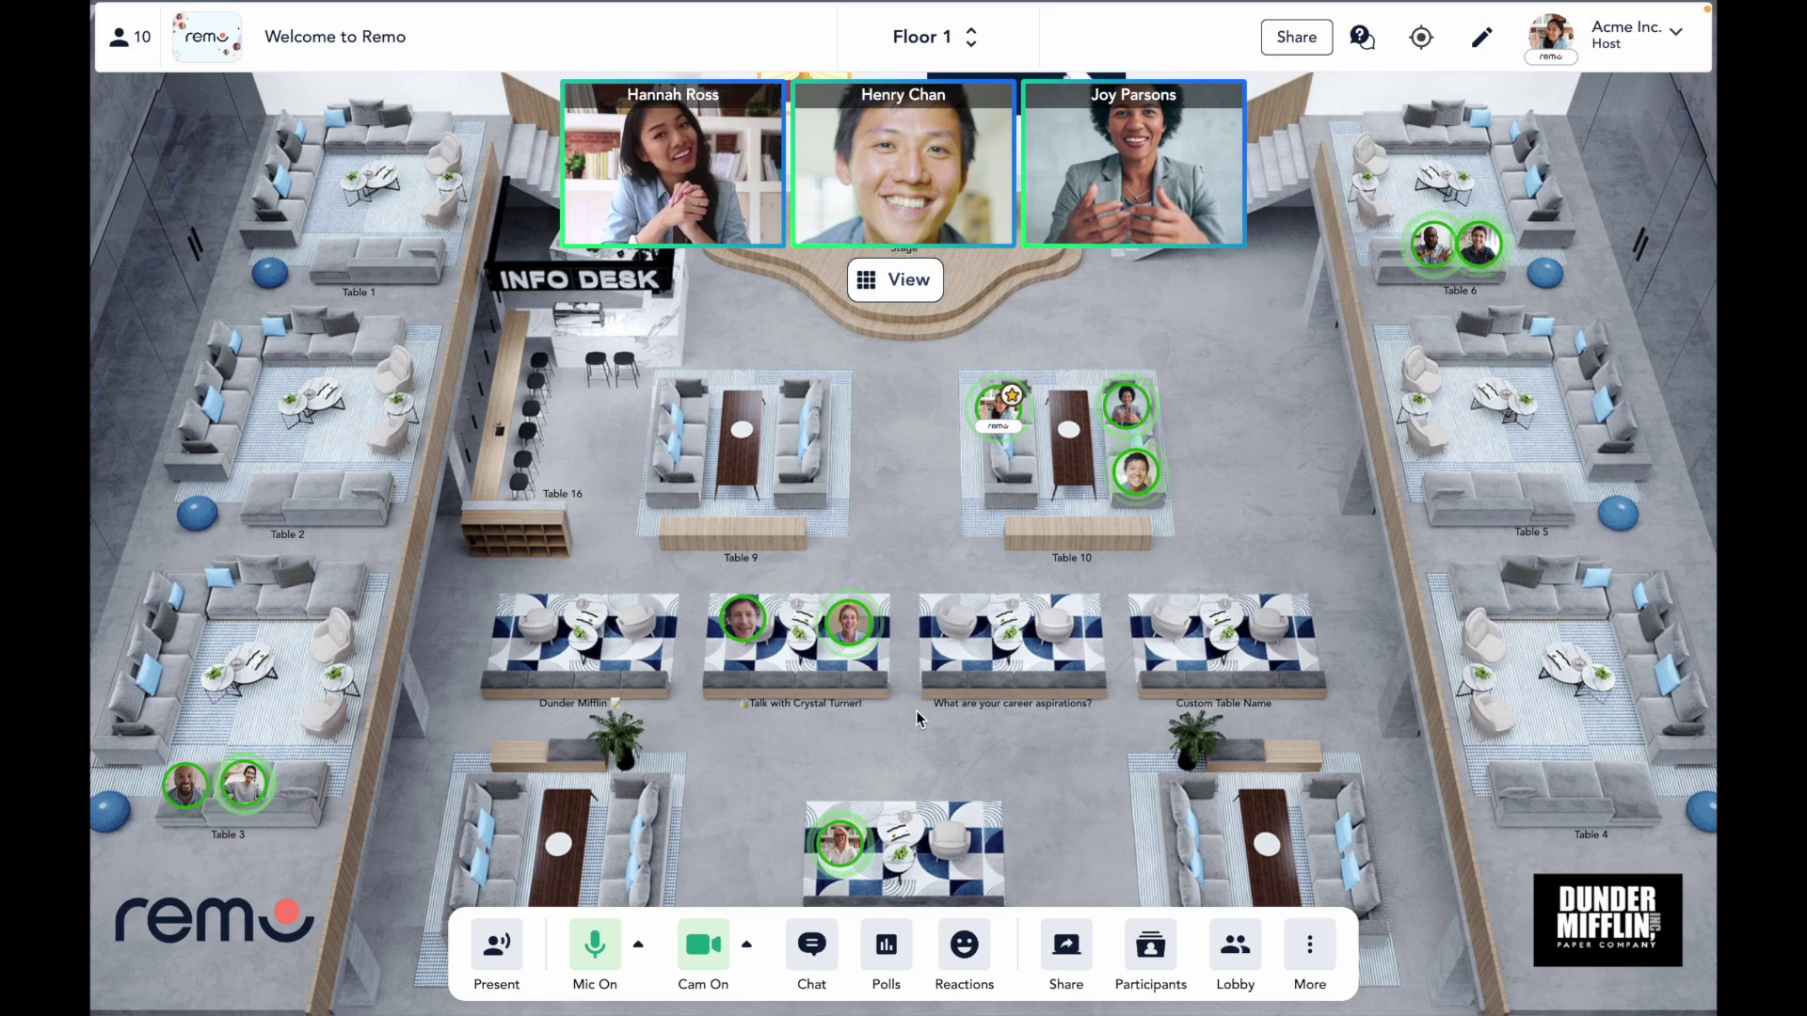
click(1066, 946)
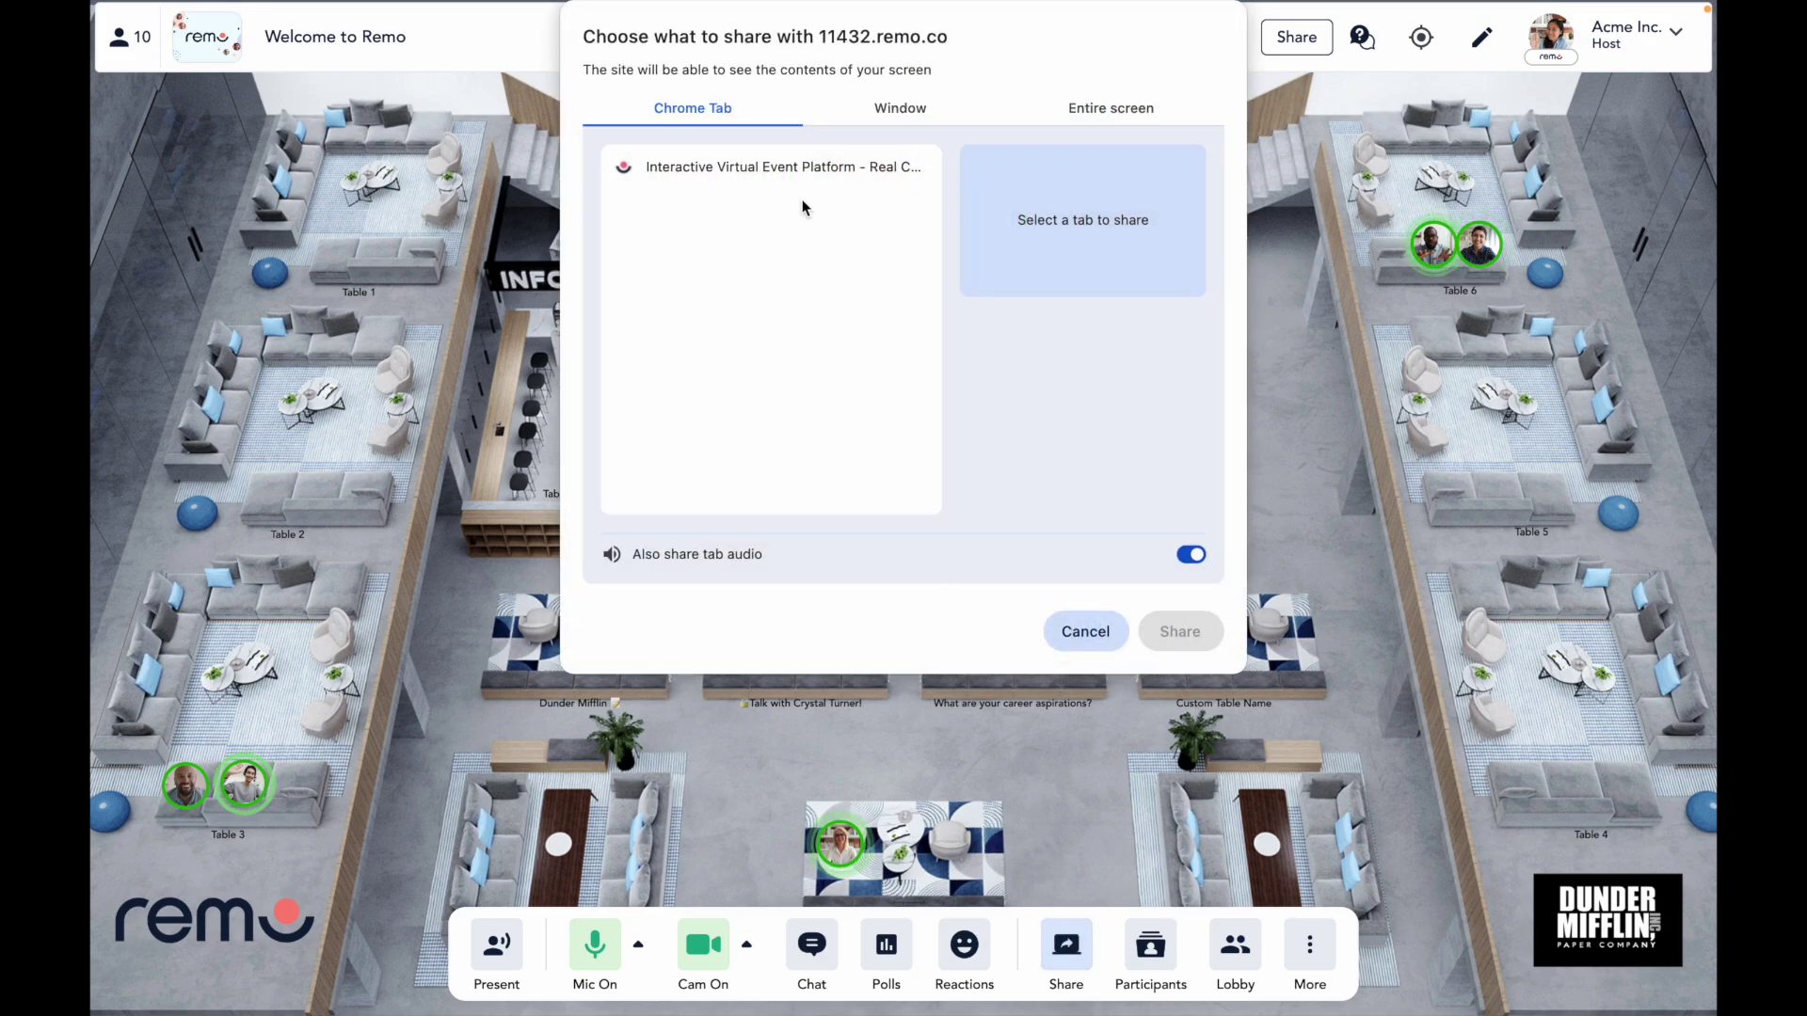
double_click(798, 164)
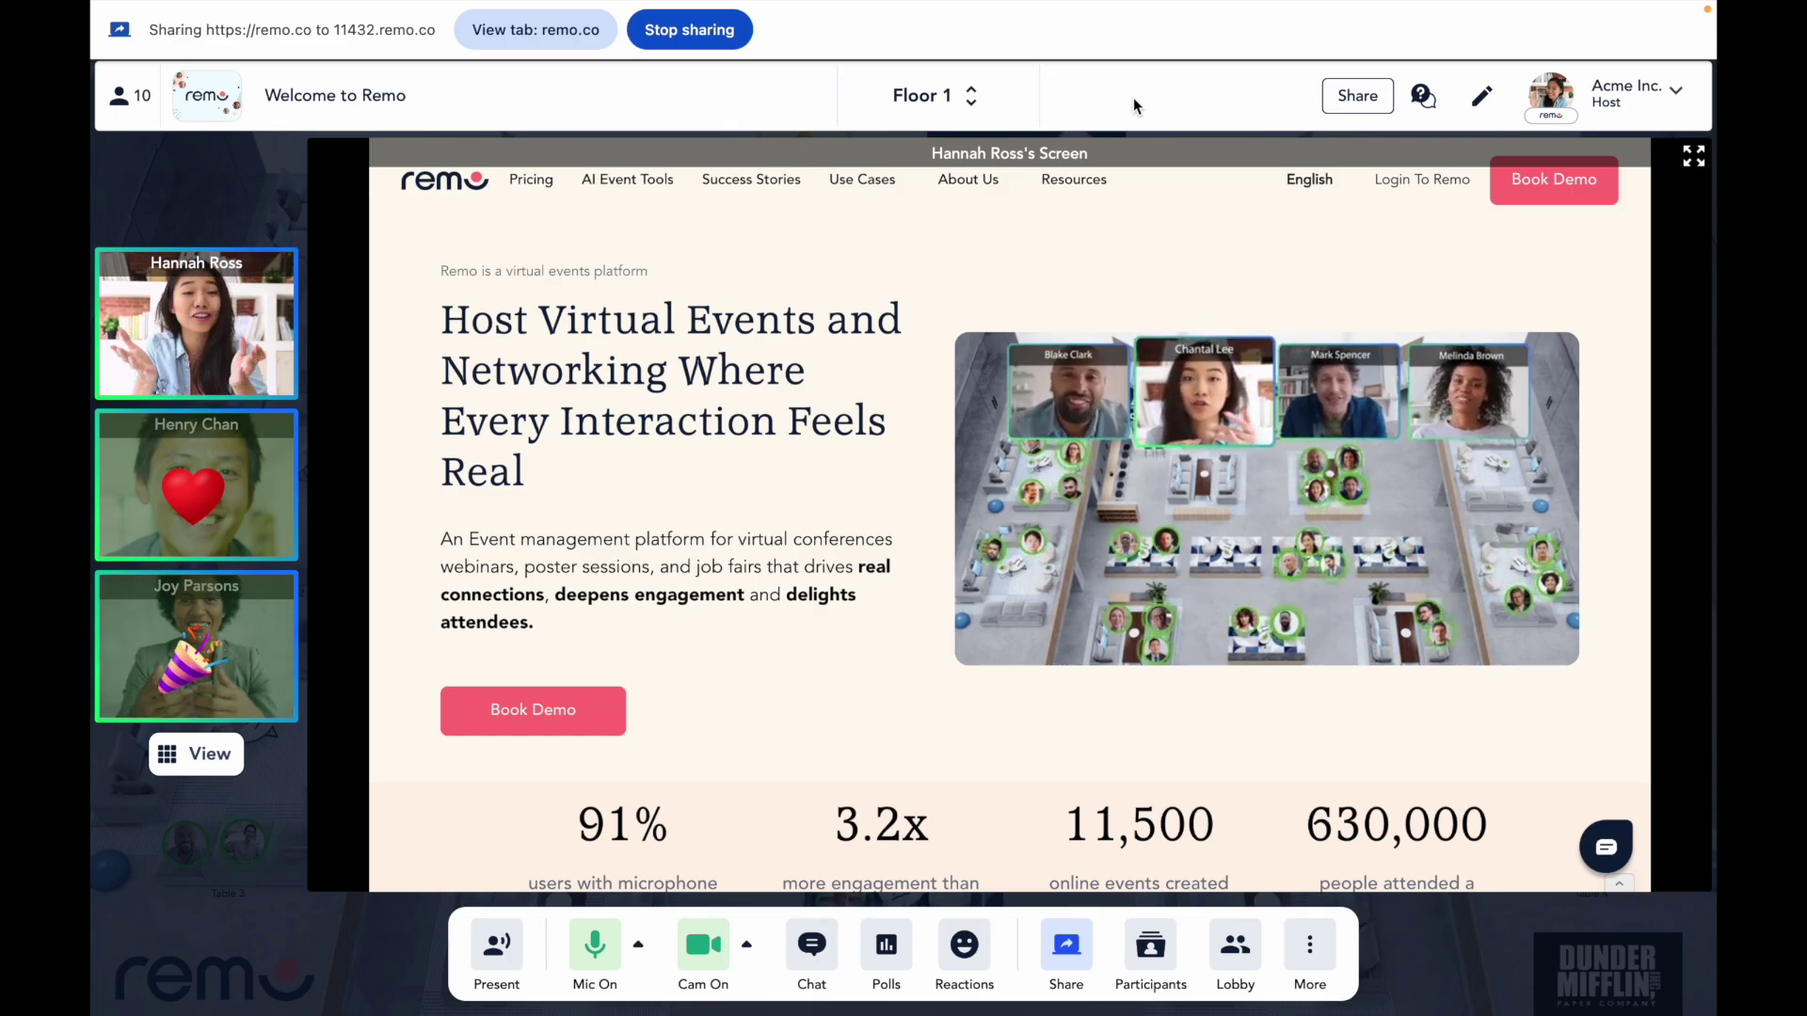
click(1067, 944)
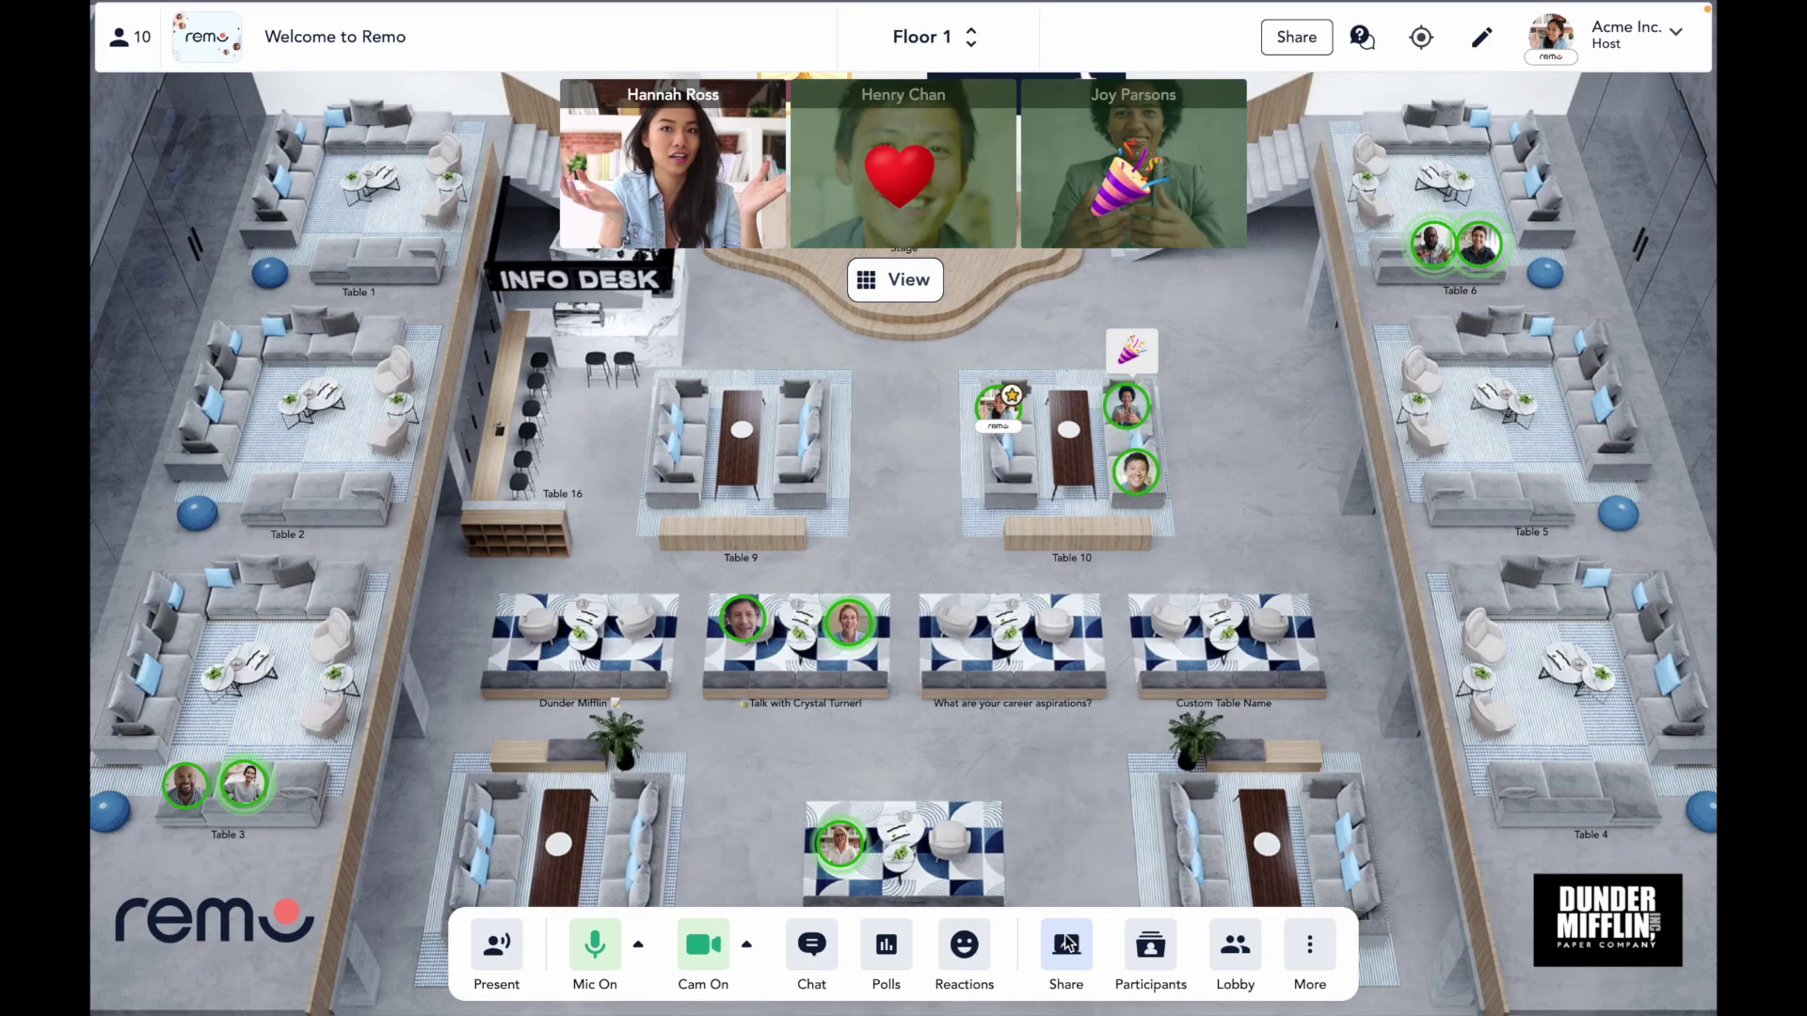
click(1309, 944)
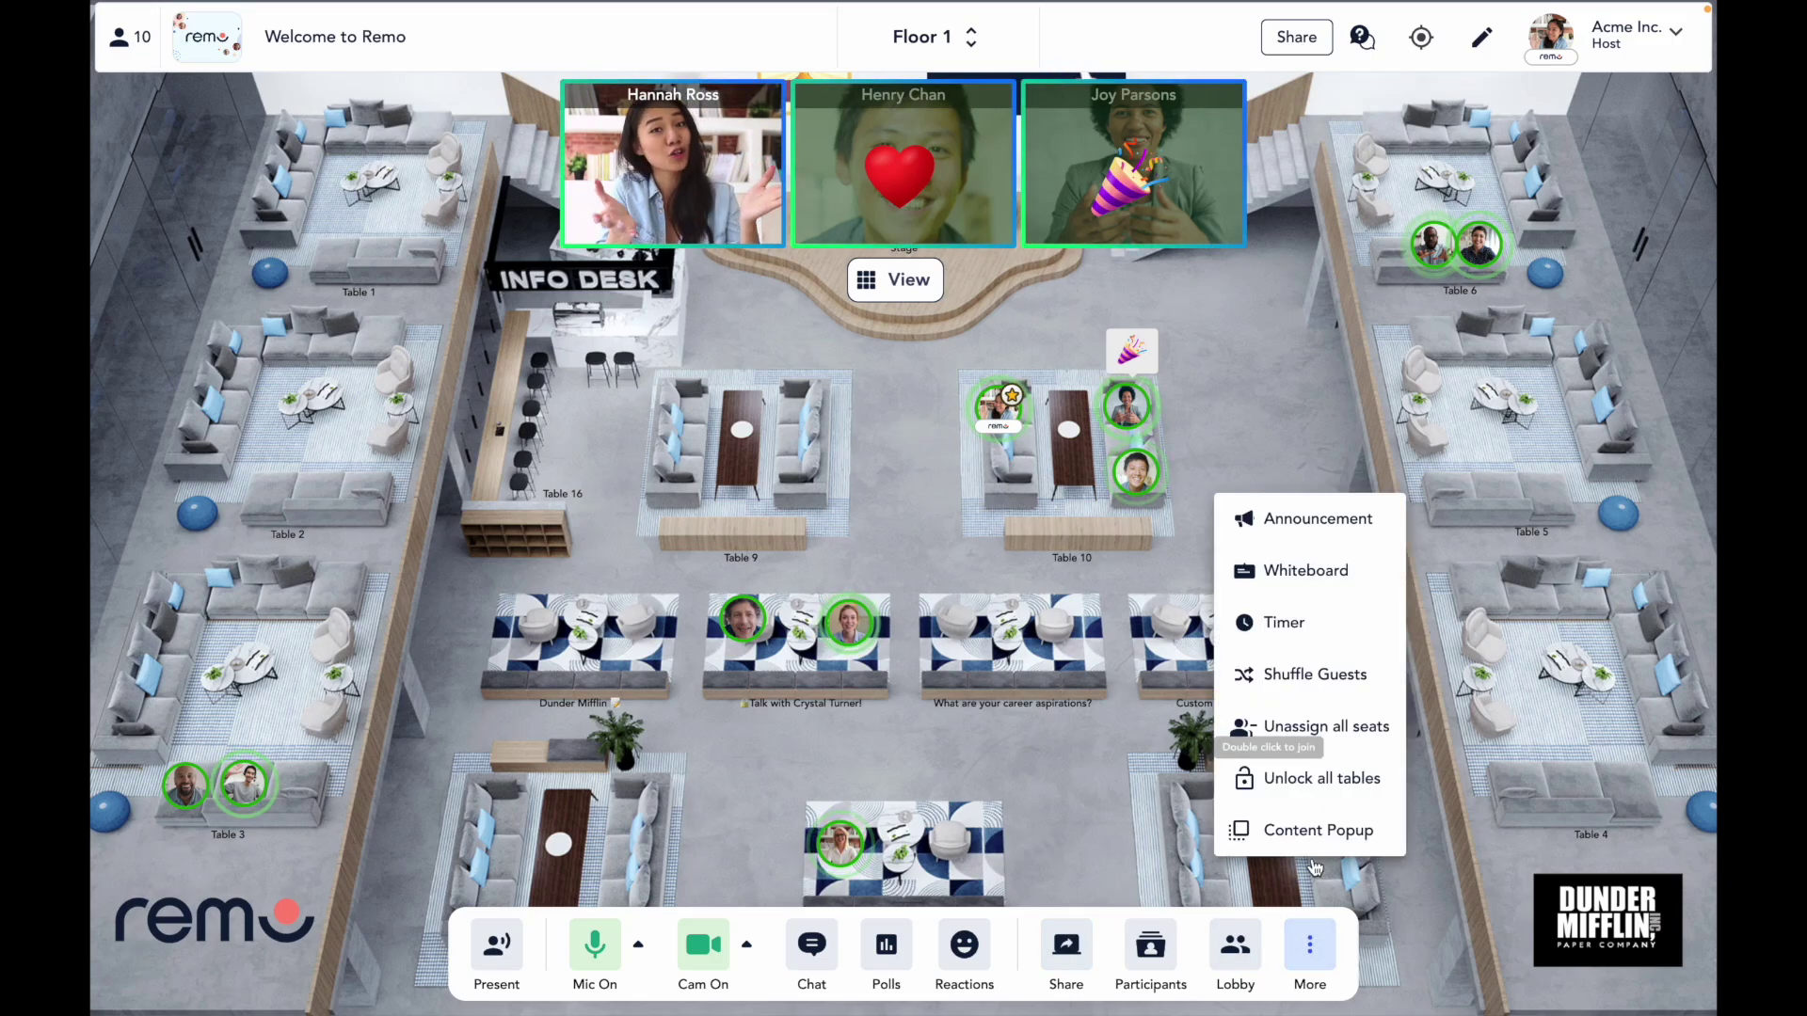
click(1316, 568)
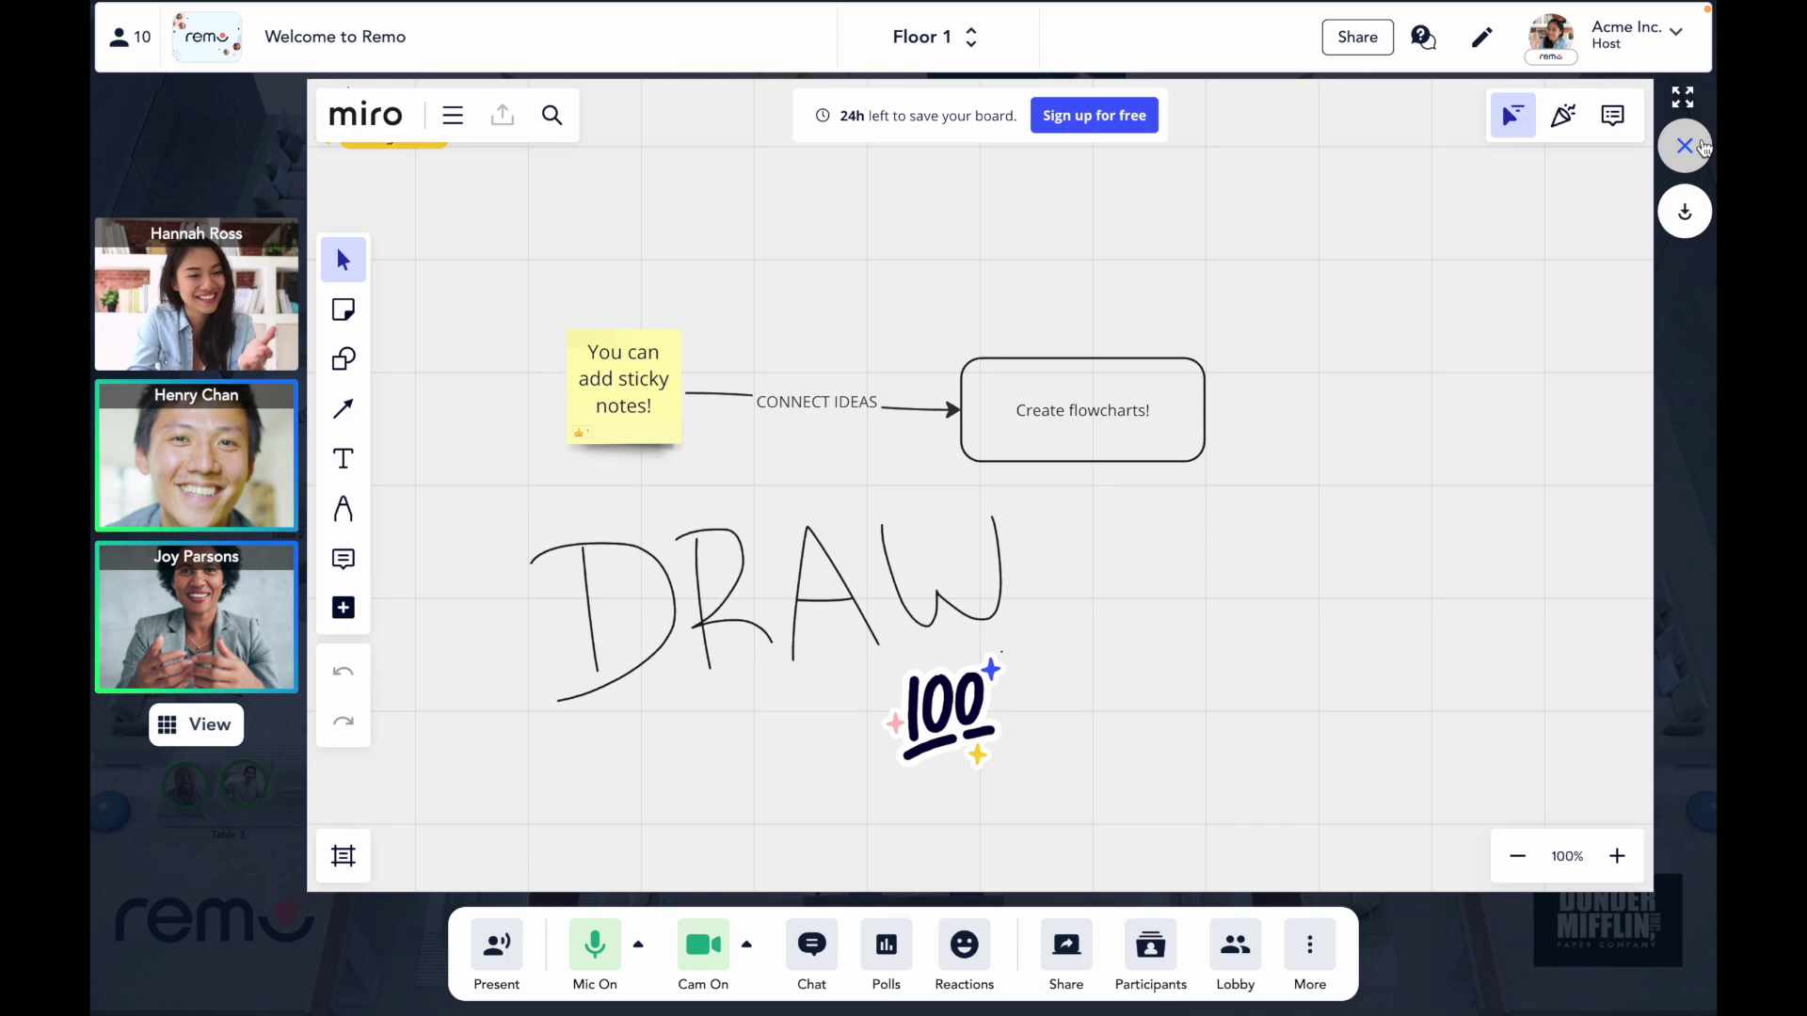
click(1684, 146)
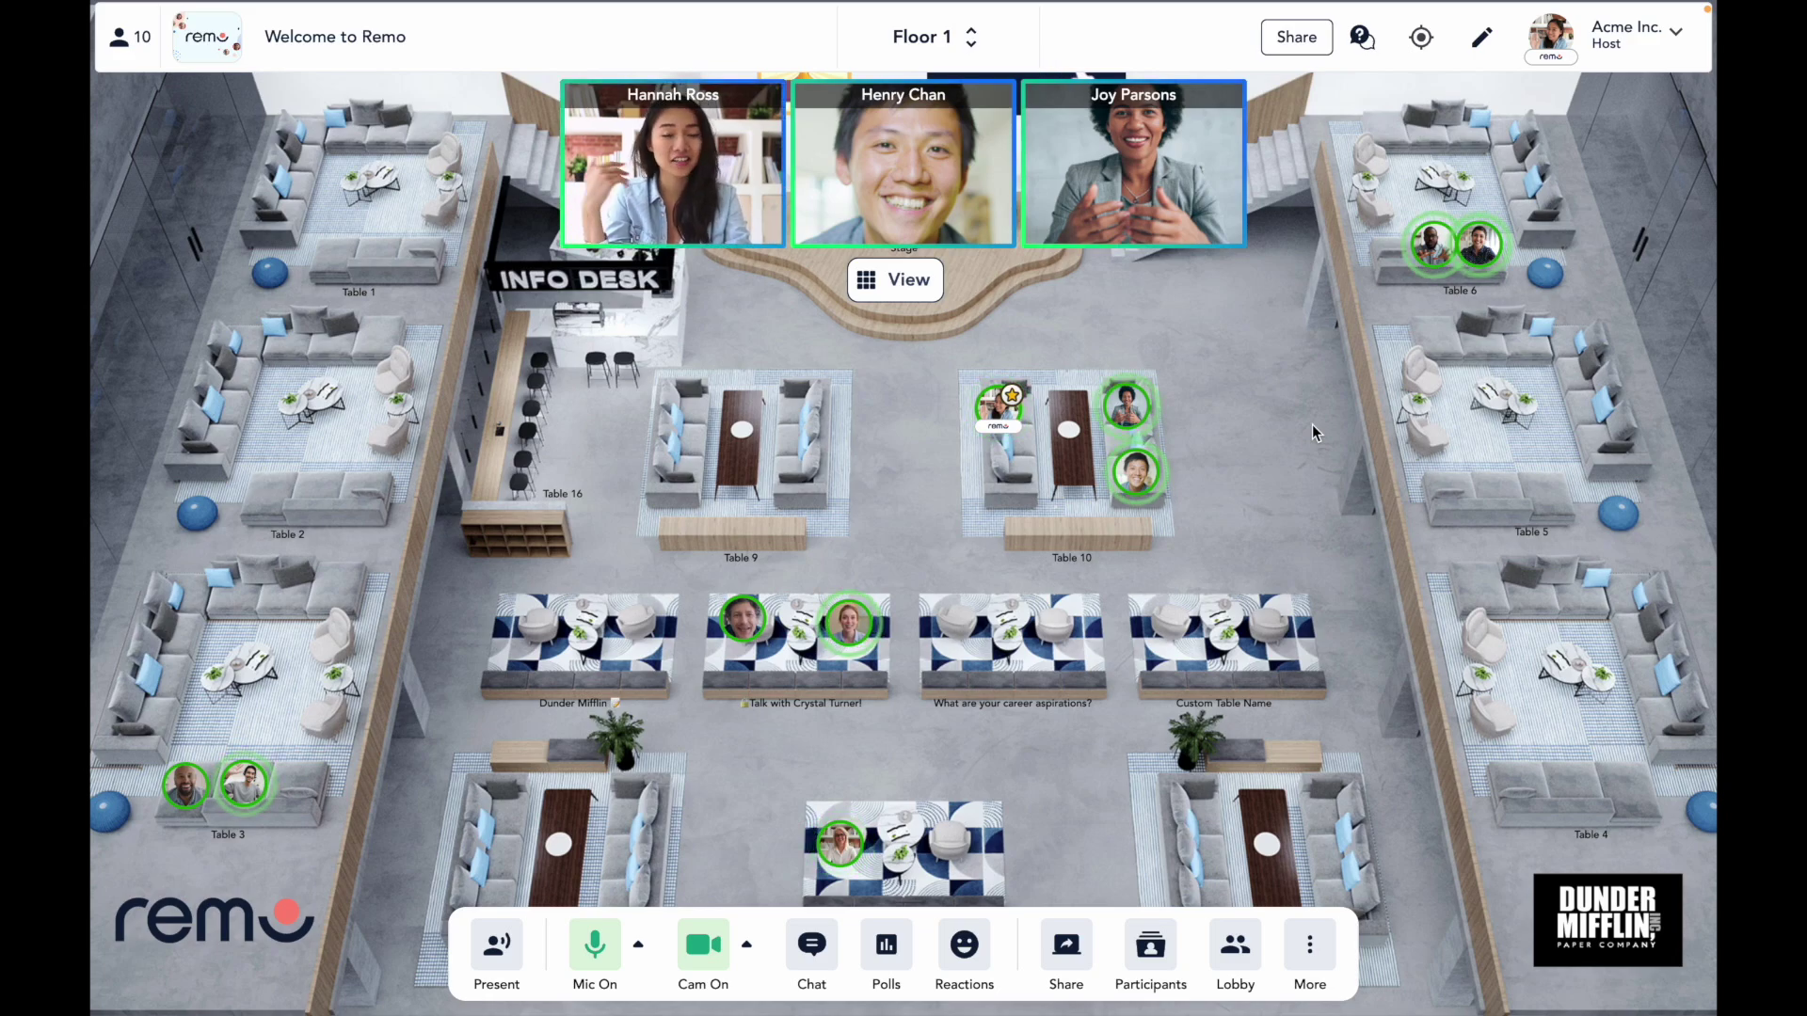
- Check the Table 15 guest's profile, then centre the map on an attendee's table from Participants
click(838, 847)
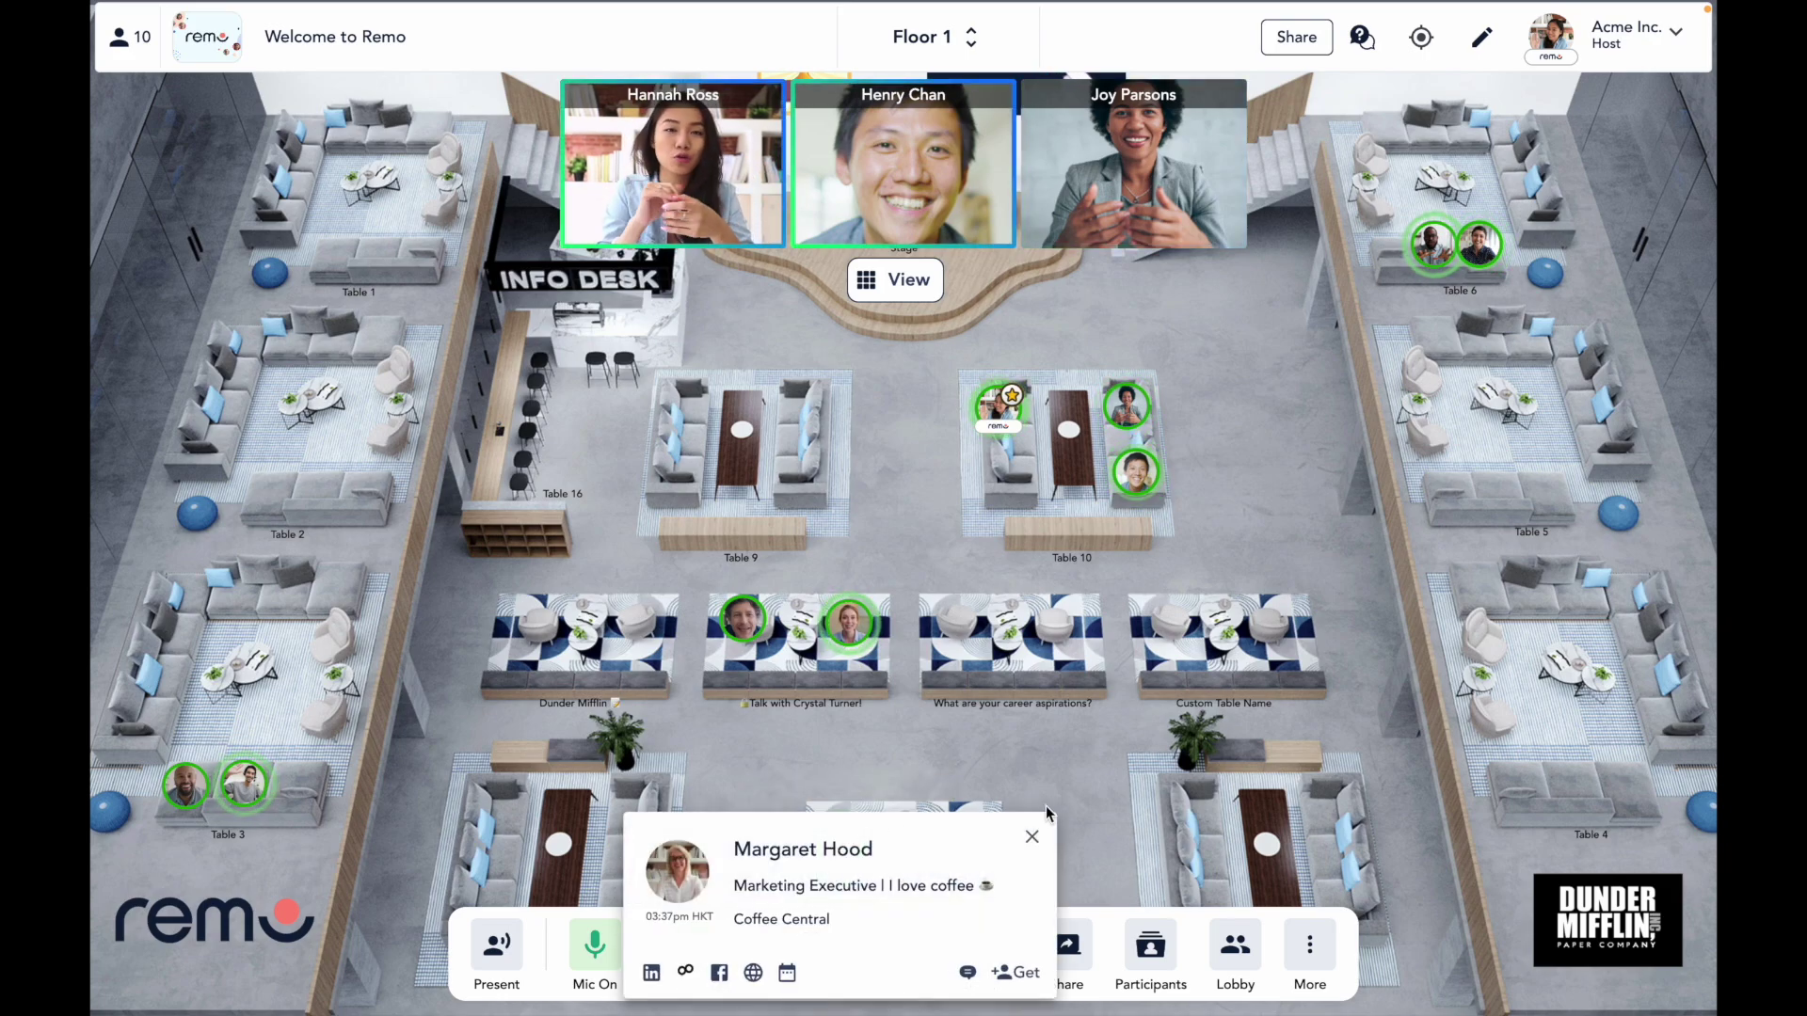
click(1027, 984)
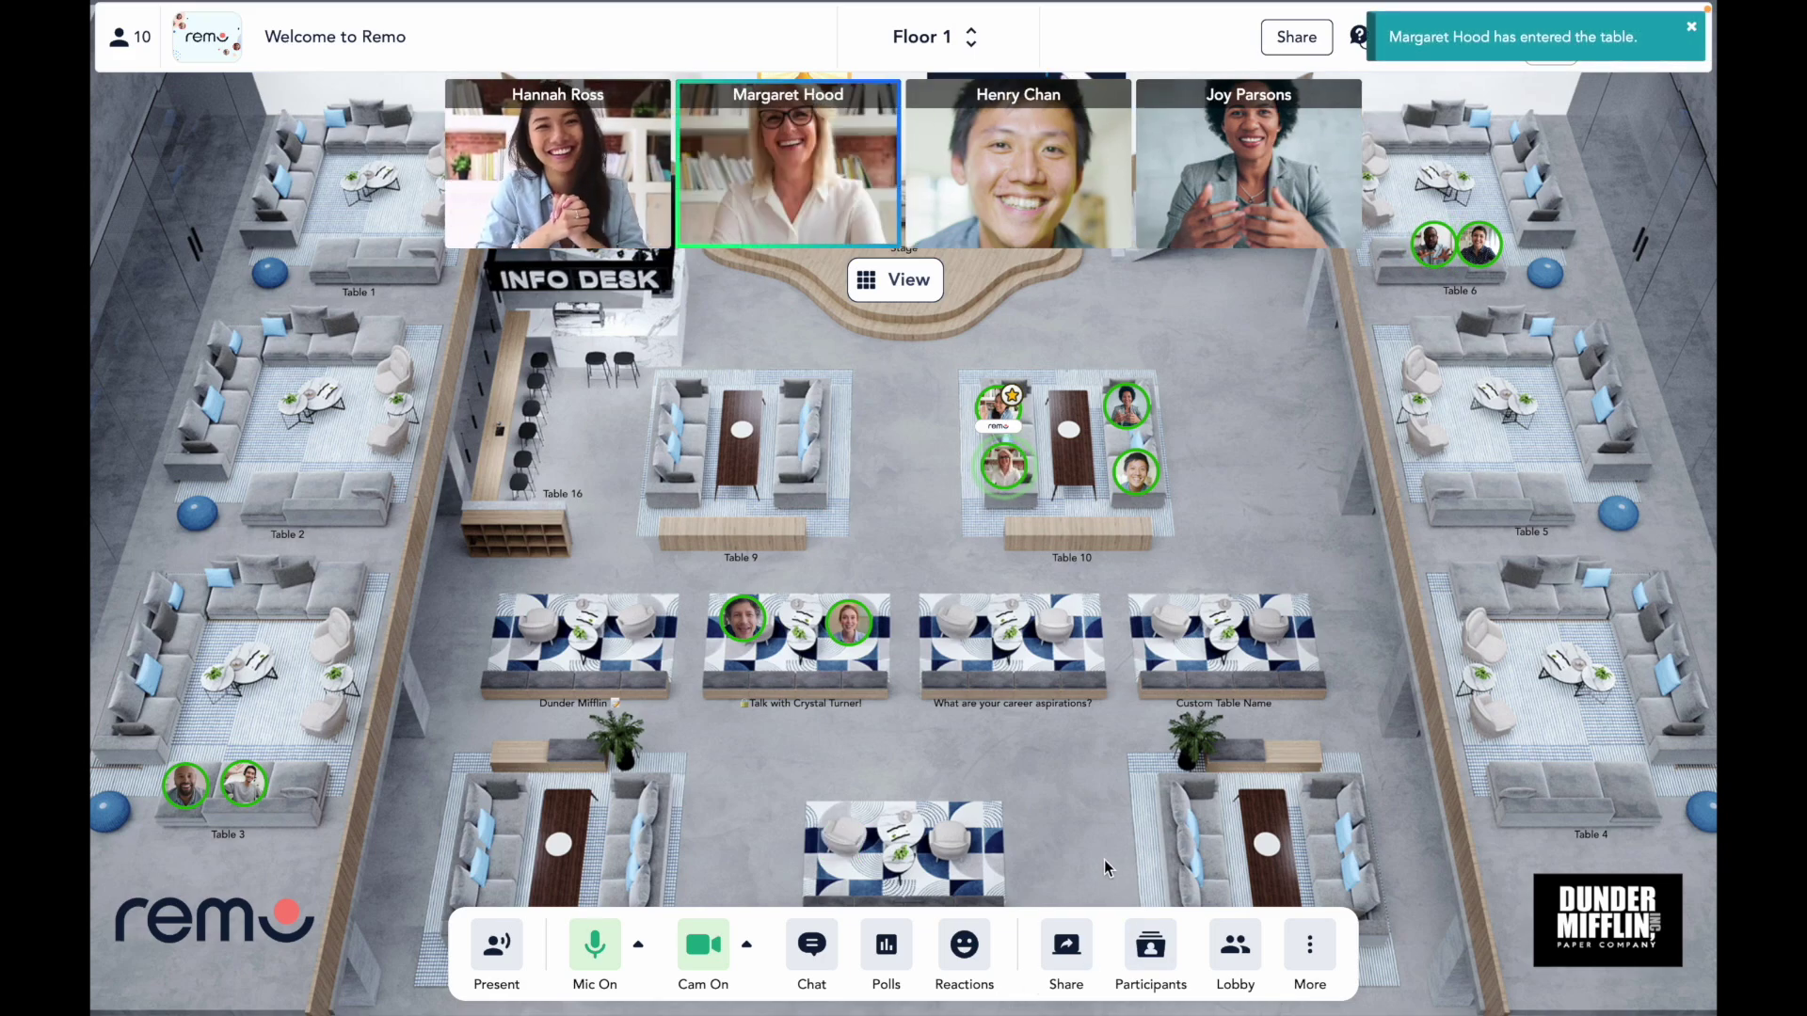
click(1142, 967)
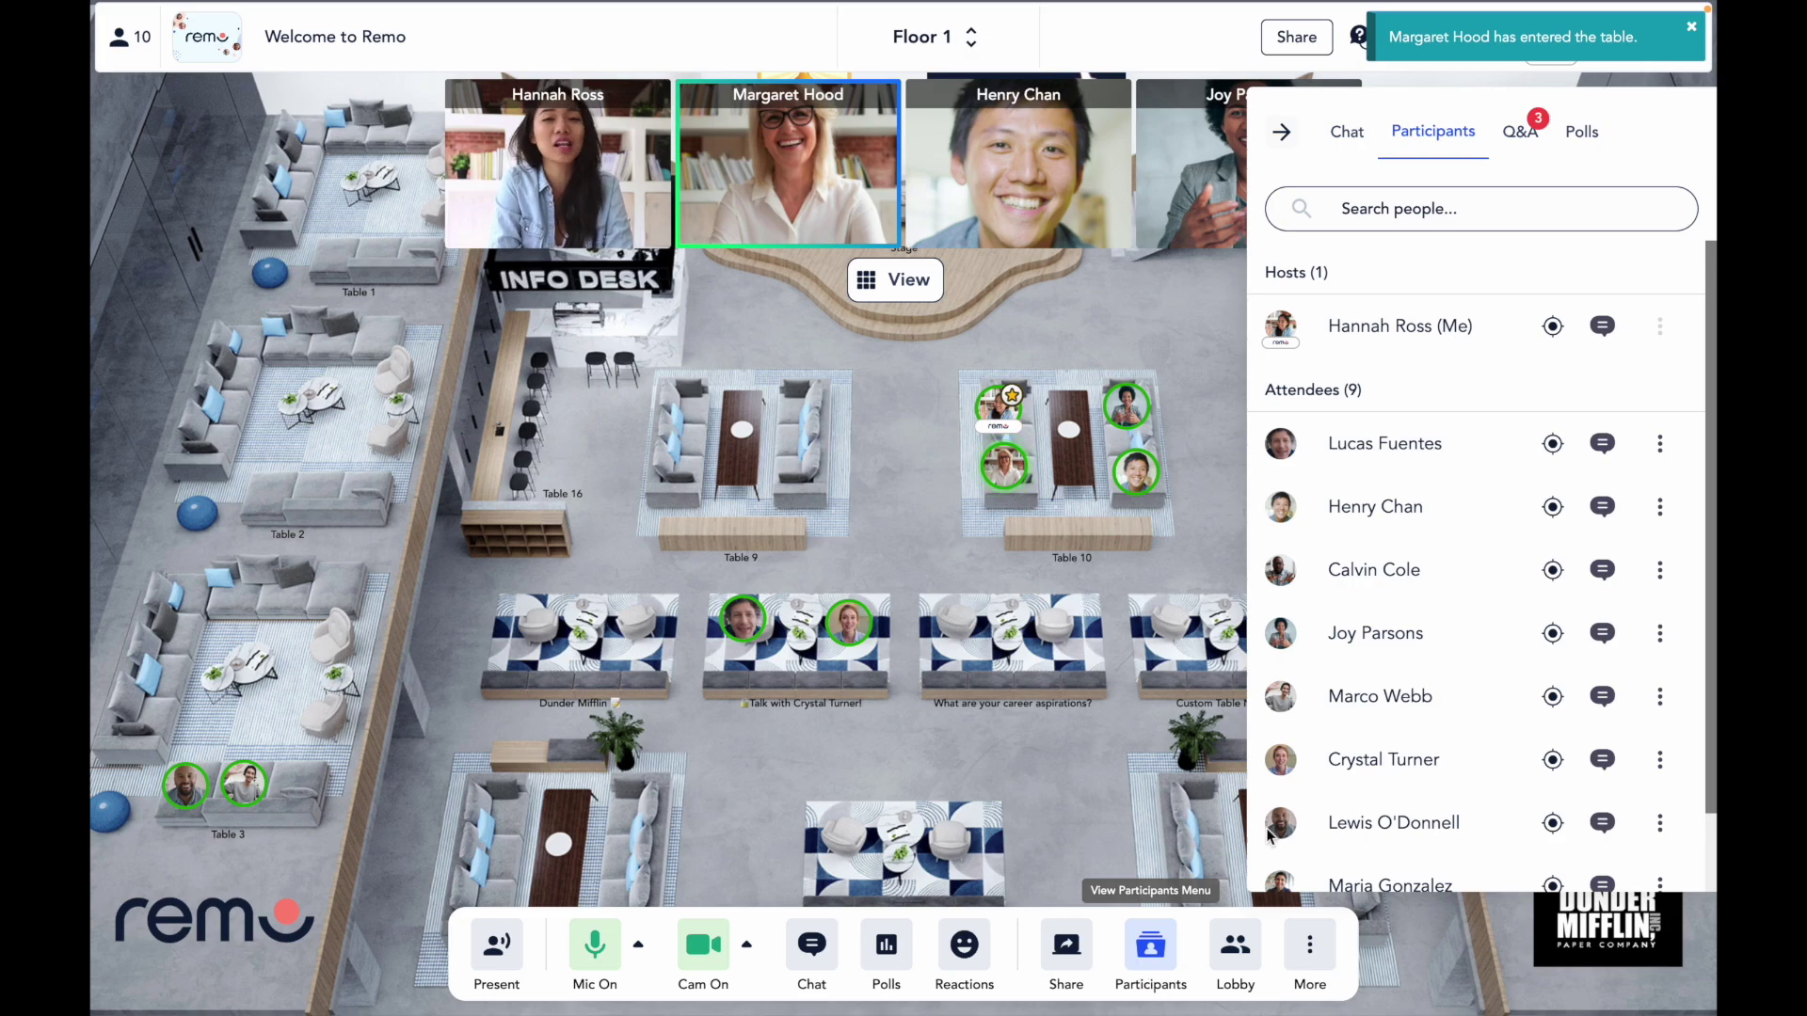
click(1551, 762)
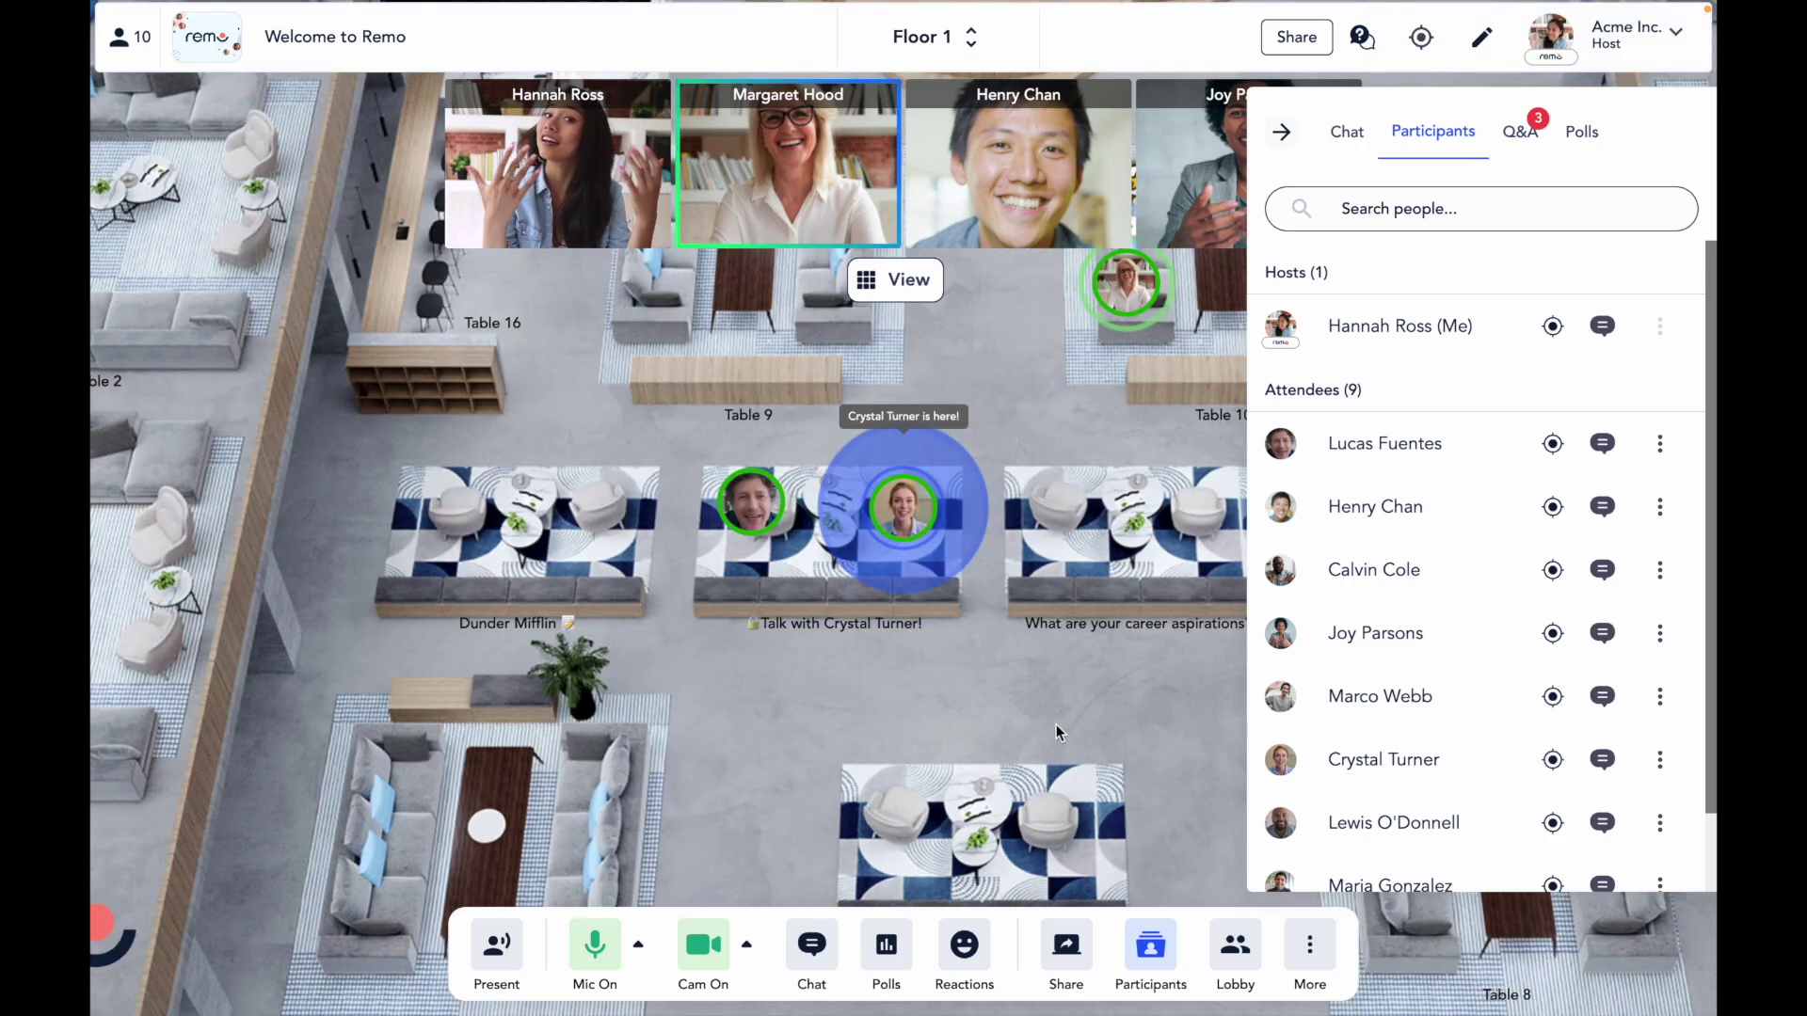
click(1281, 131)
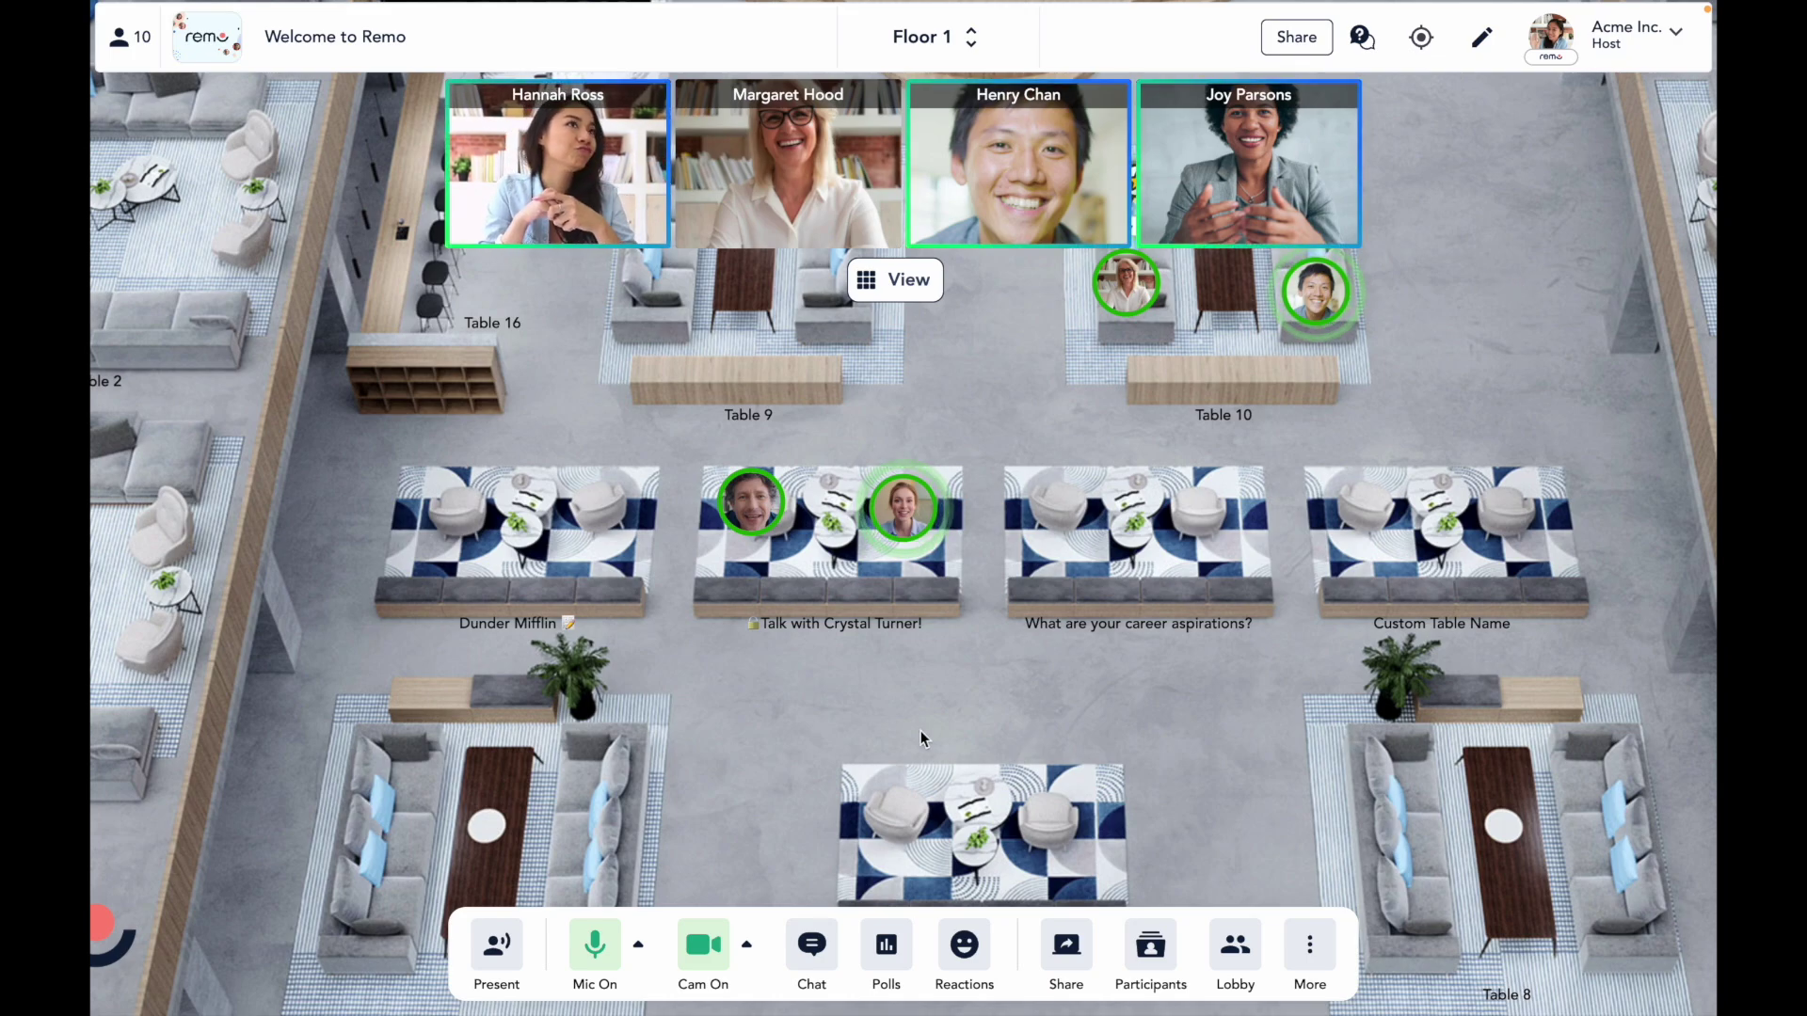
- Start presenting with mic and camera on after a 30-second countdown
click(503, 943)
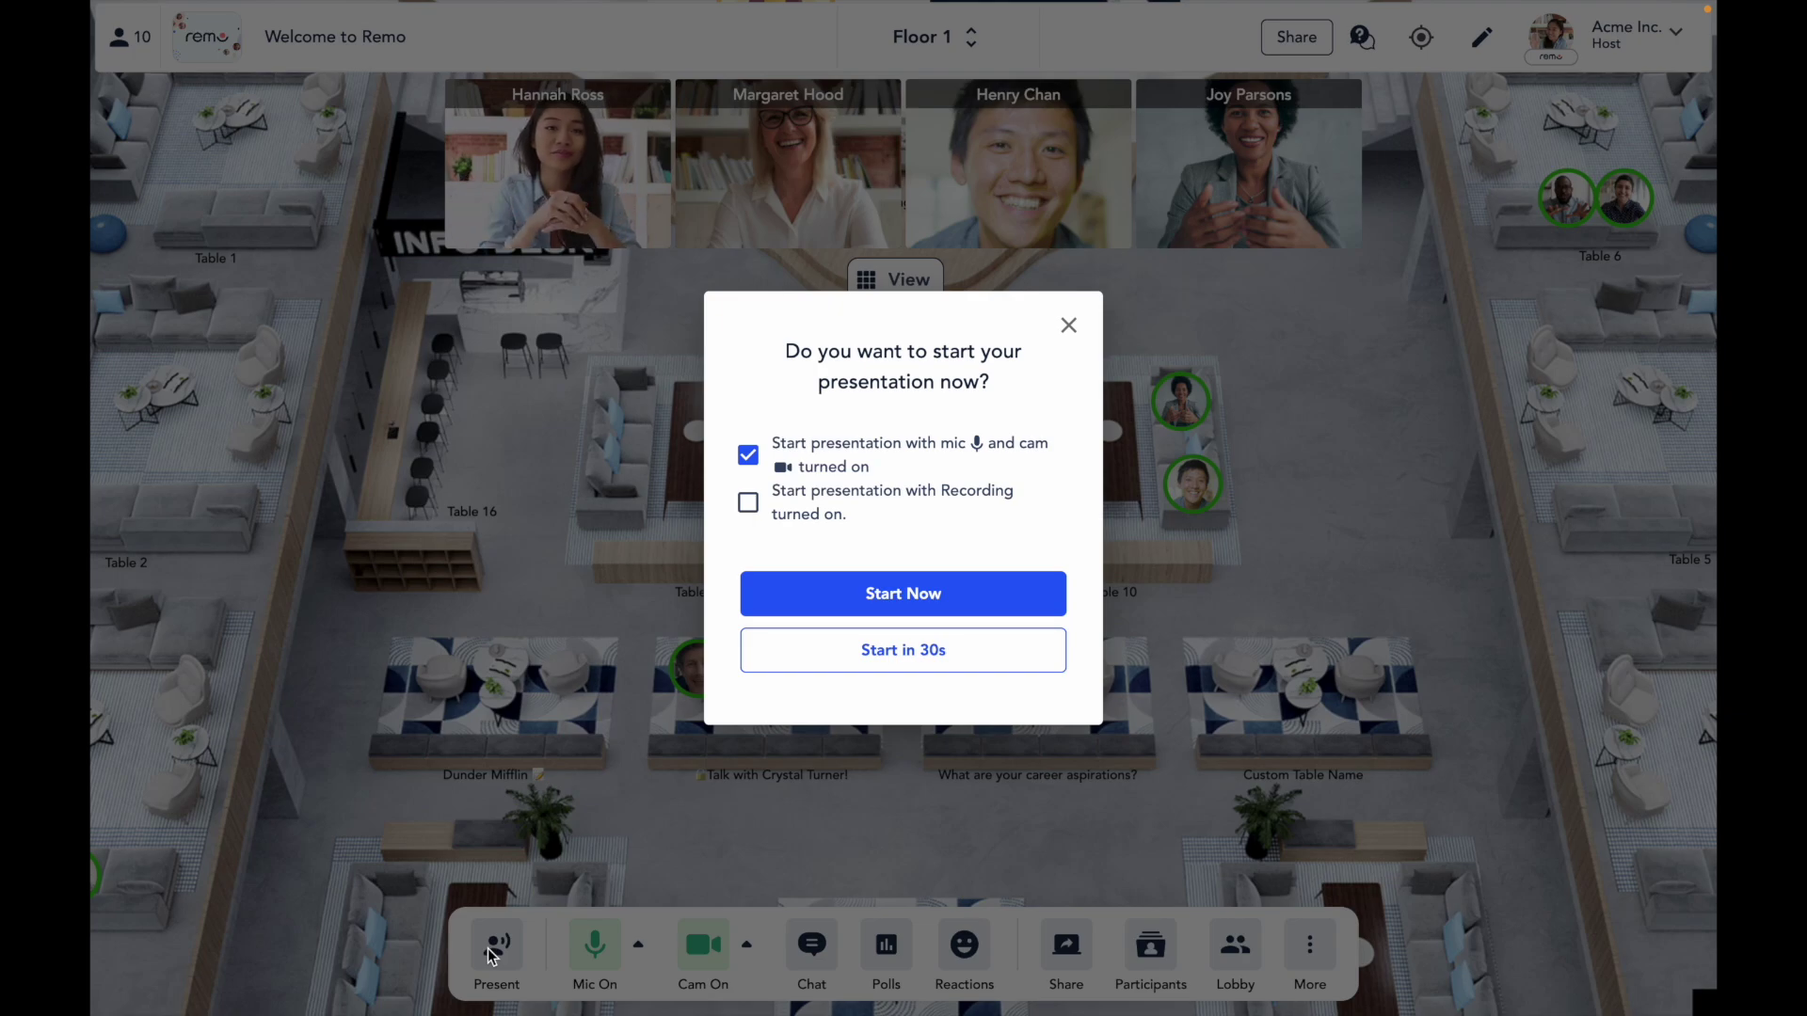
click(889, 651)
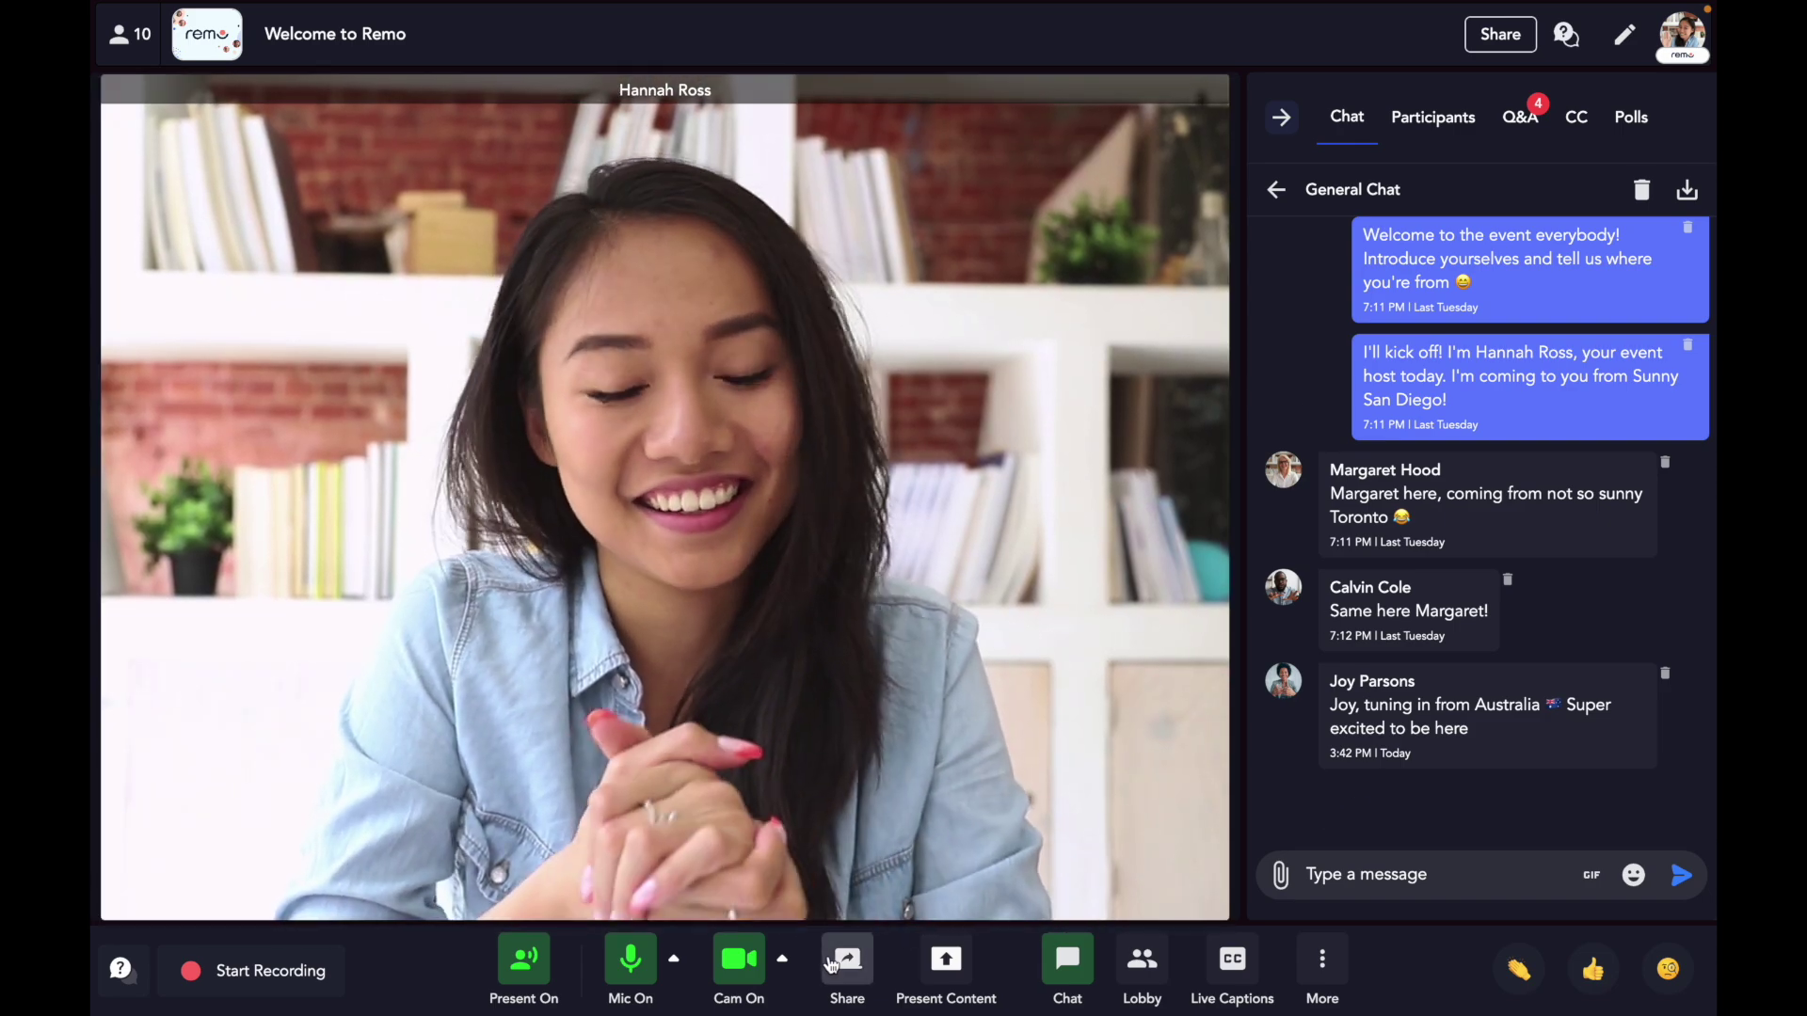
click(831, 964)
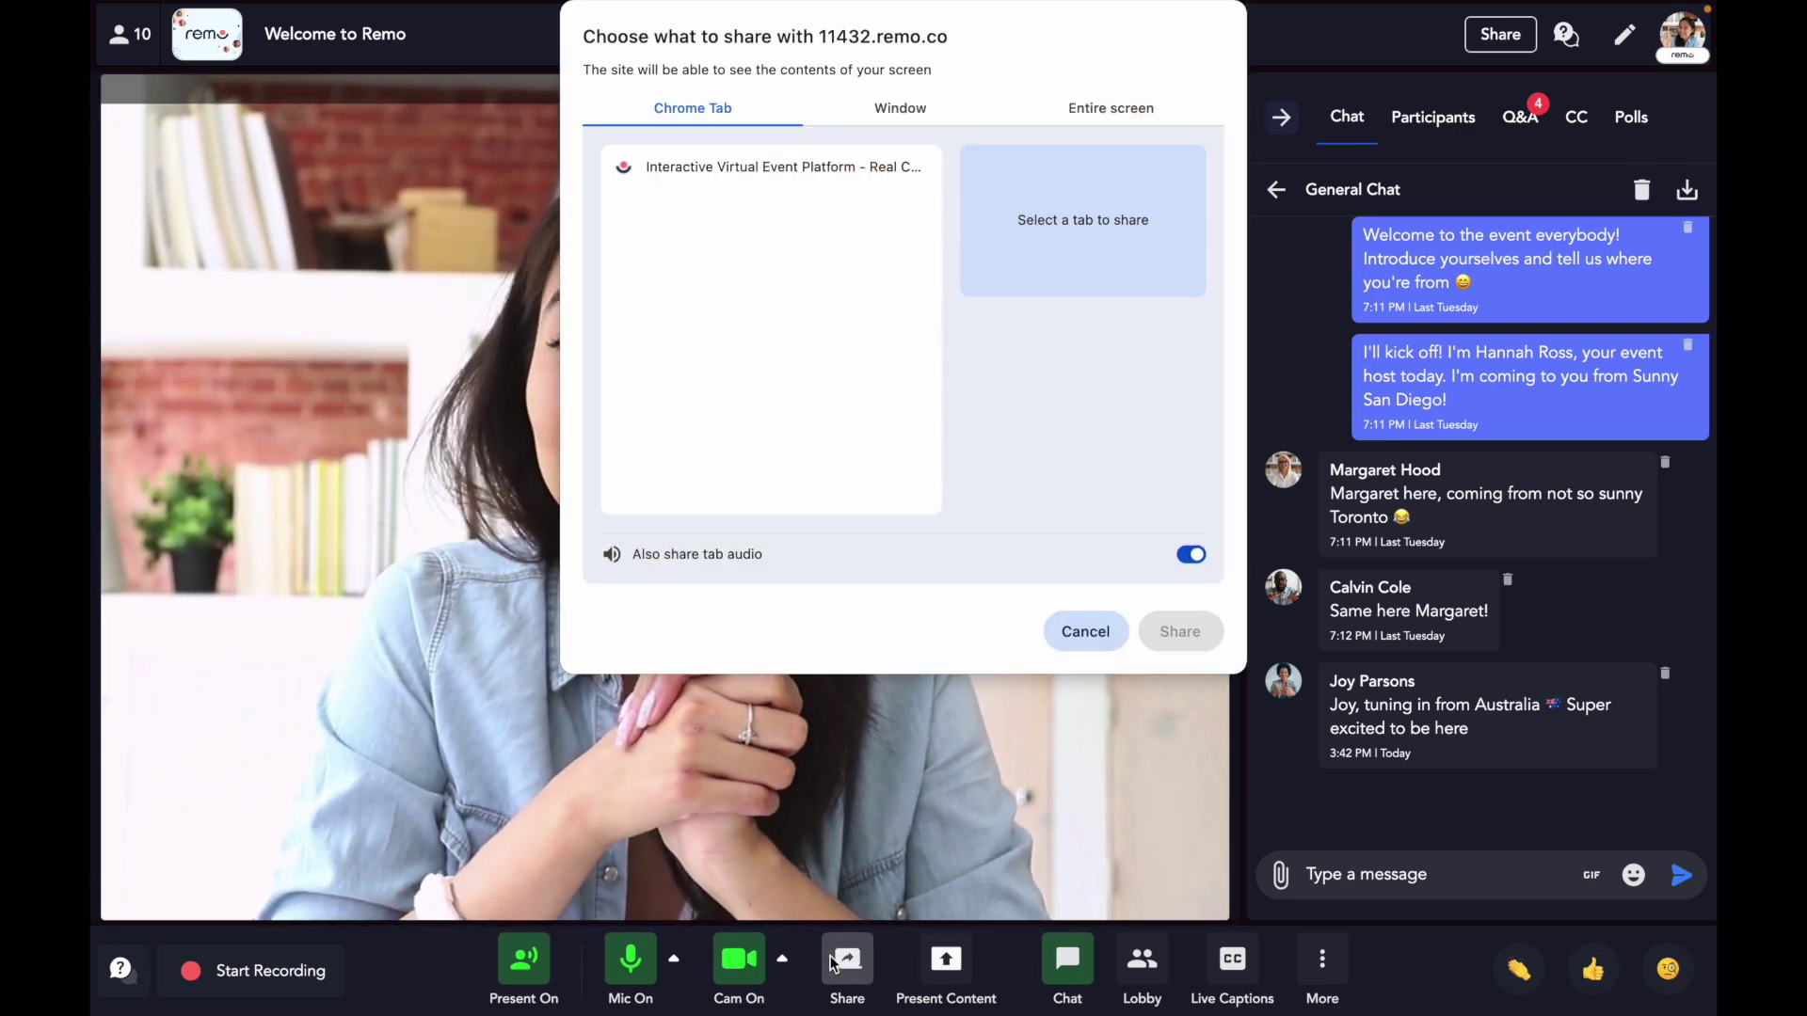
click(772, 166)
click(1180, 632)
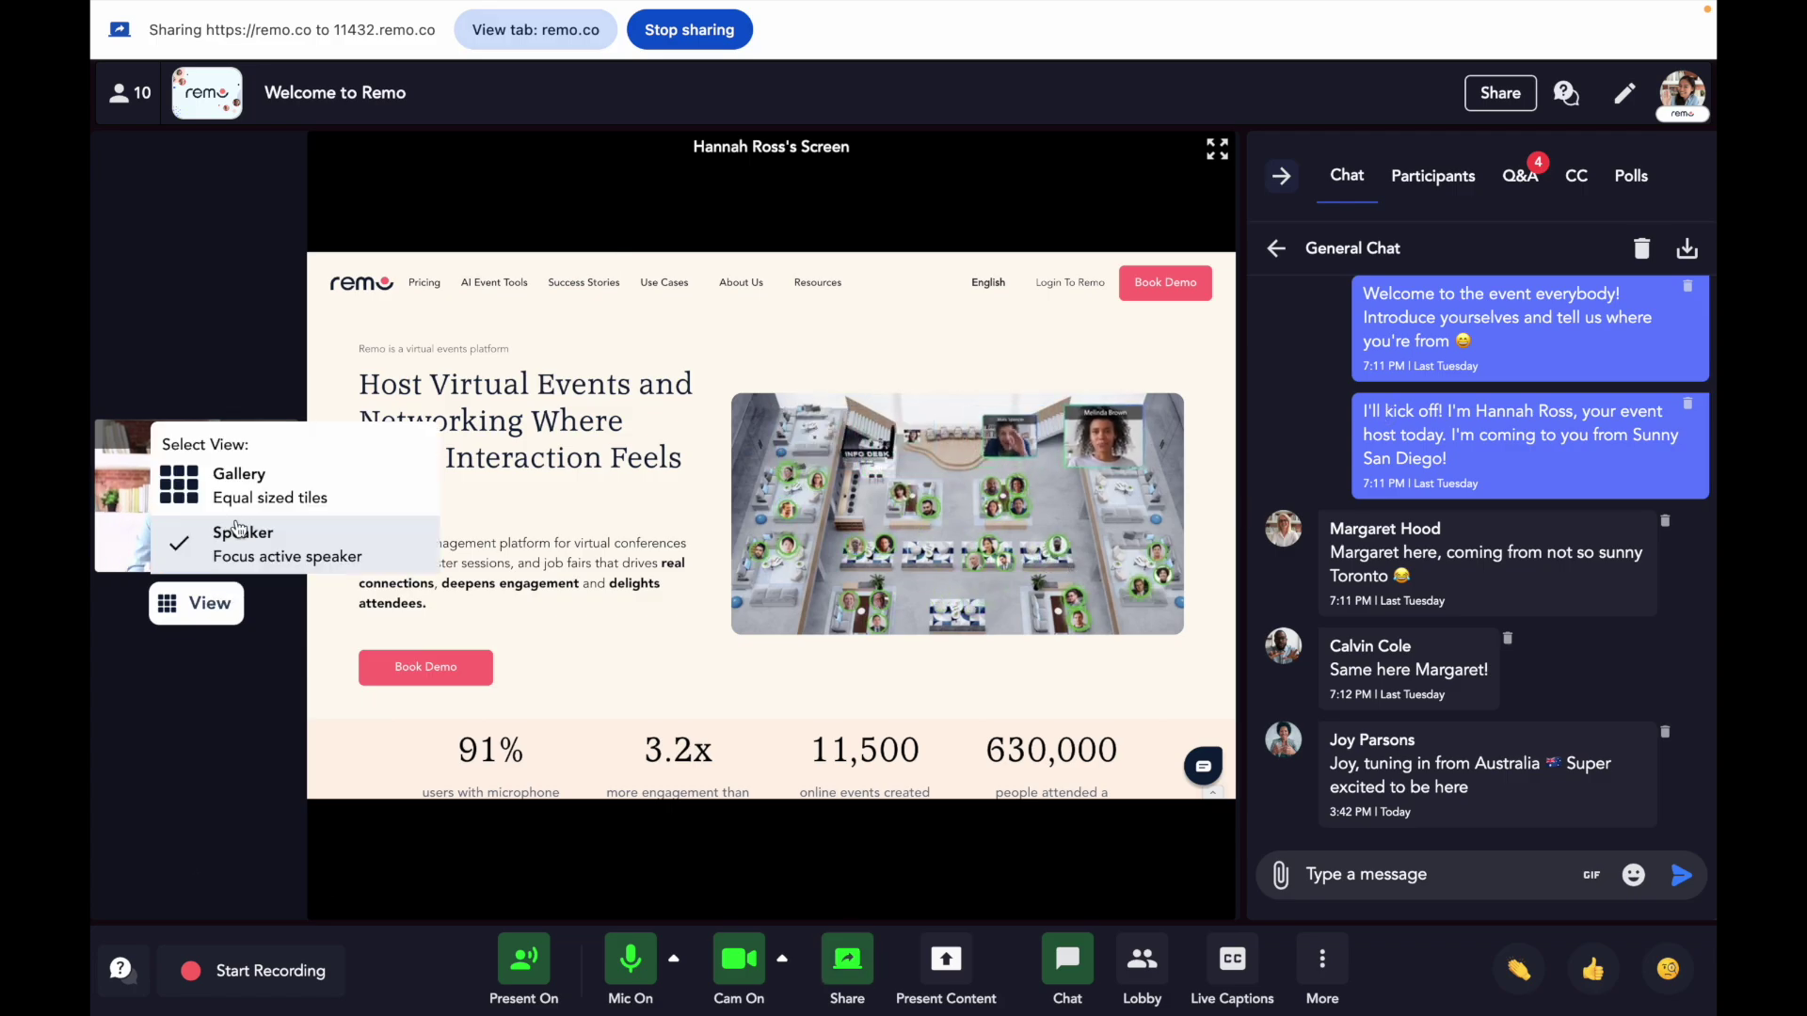
click(238, 531)
click(1163, 617)
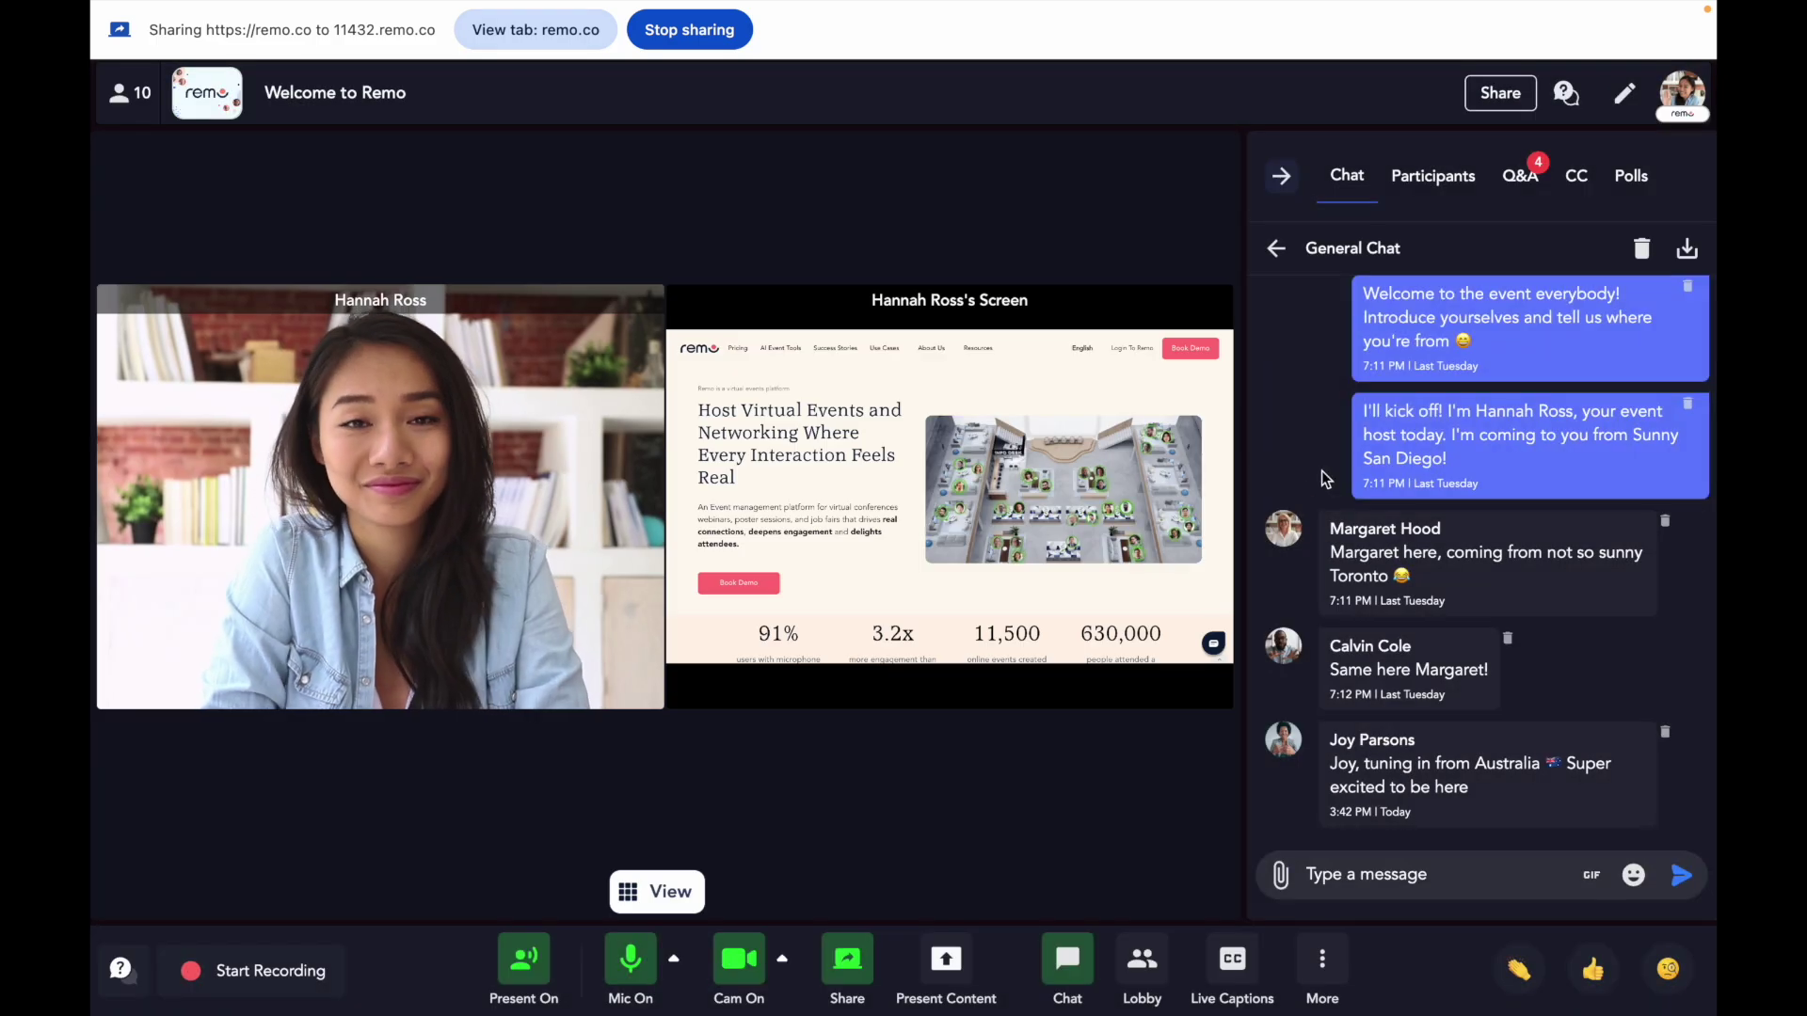
click(846, 959)
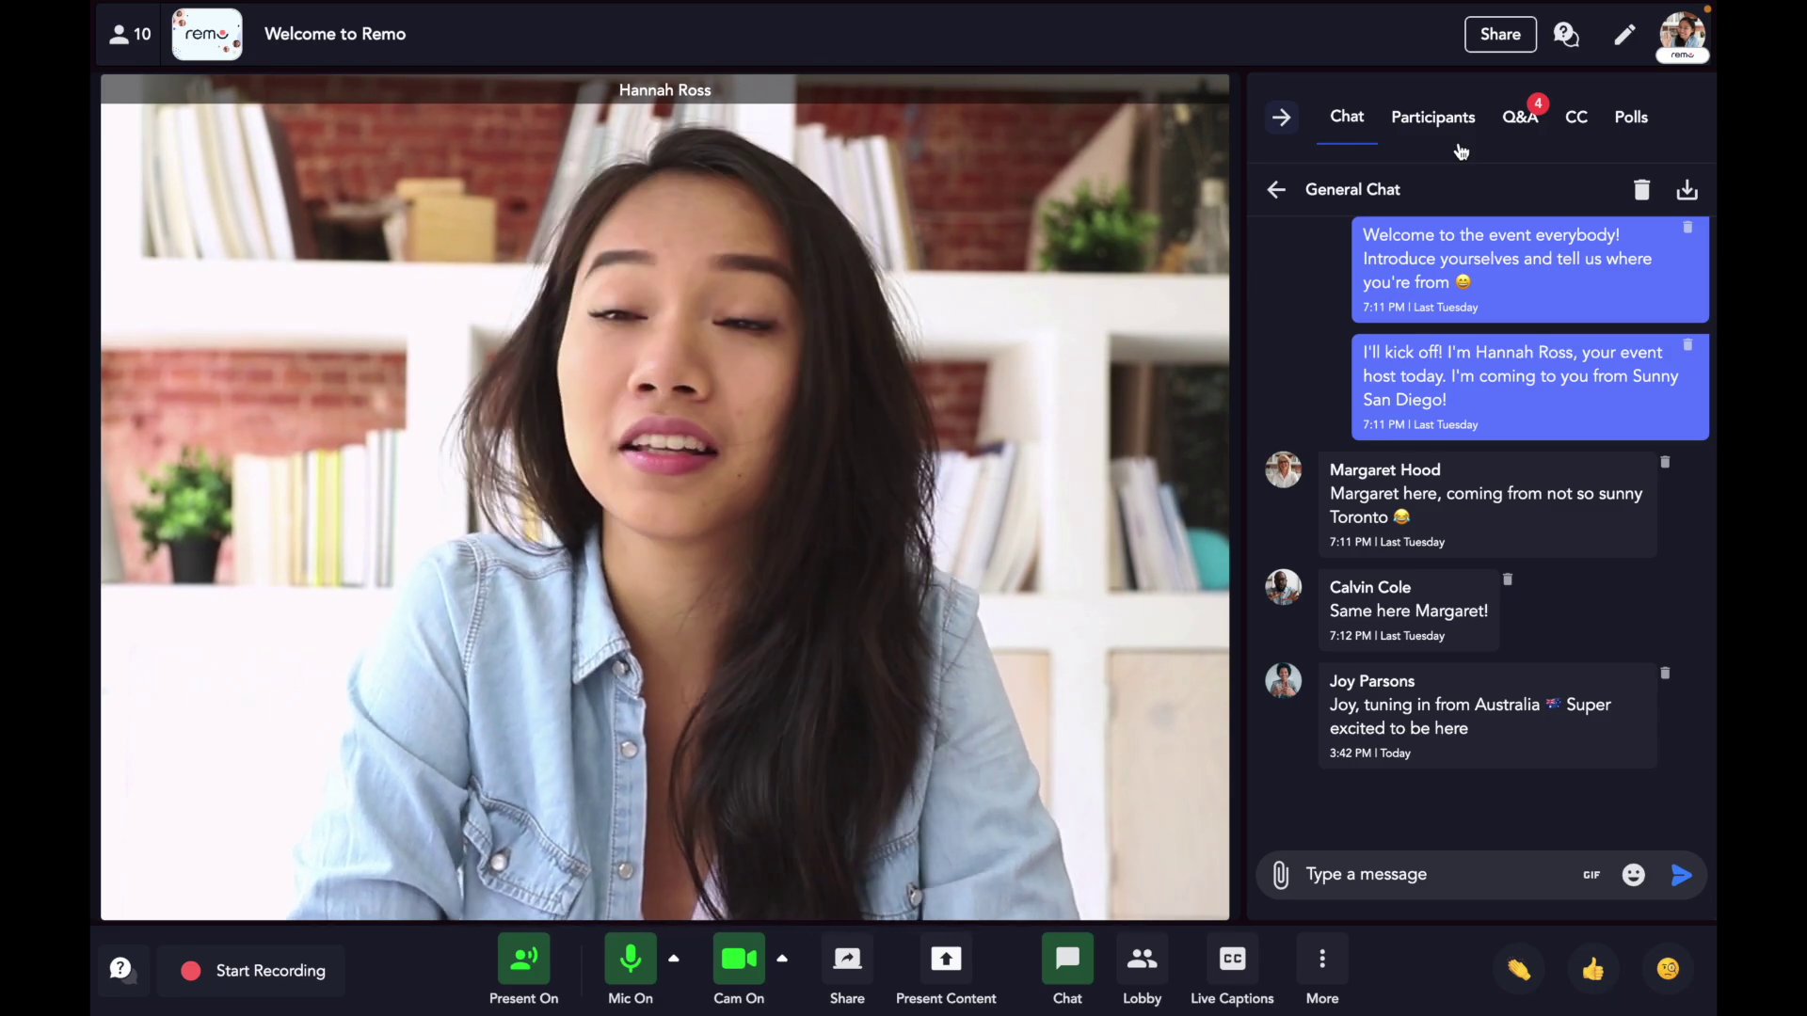
- From Participants, grant an attendee broadcast permission, then return them to the audience
click(1440, 120)
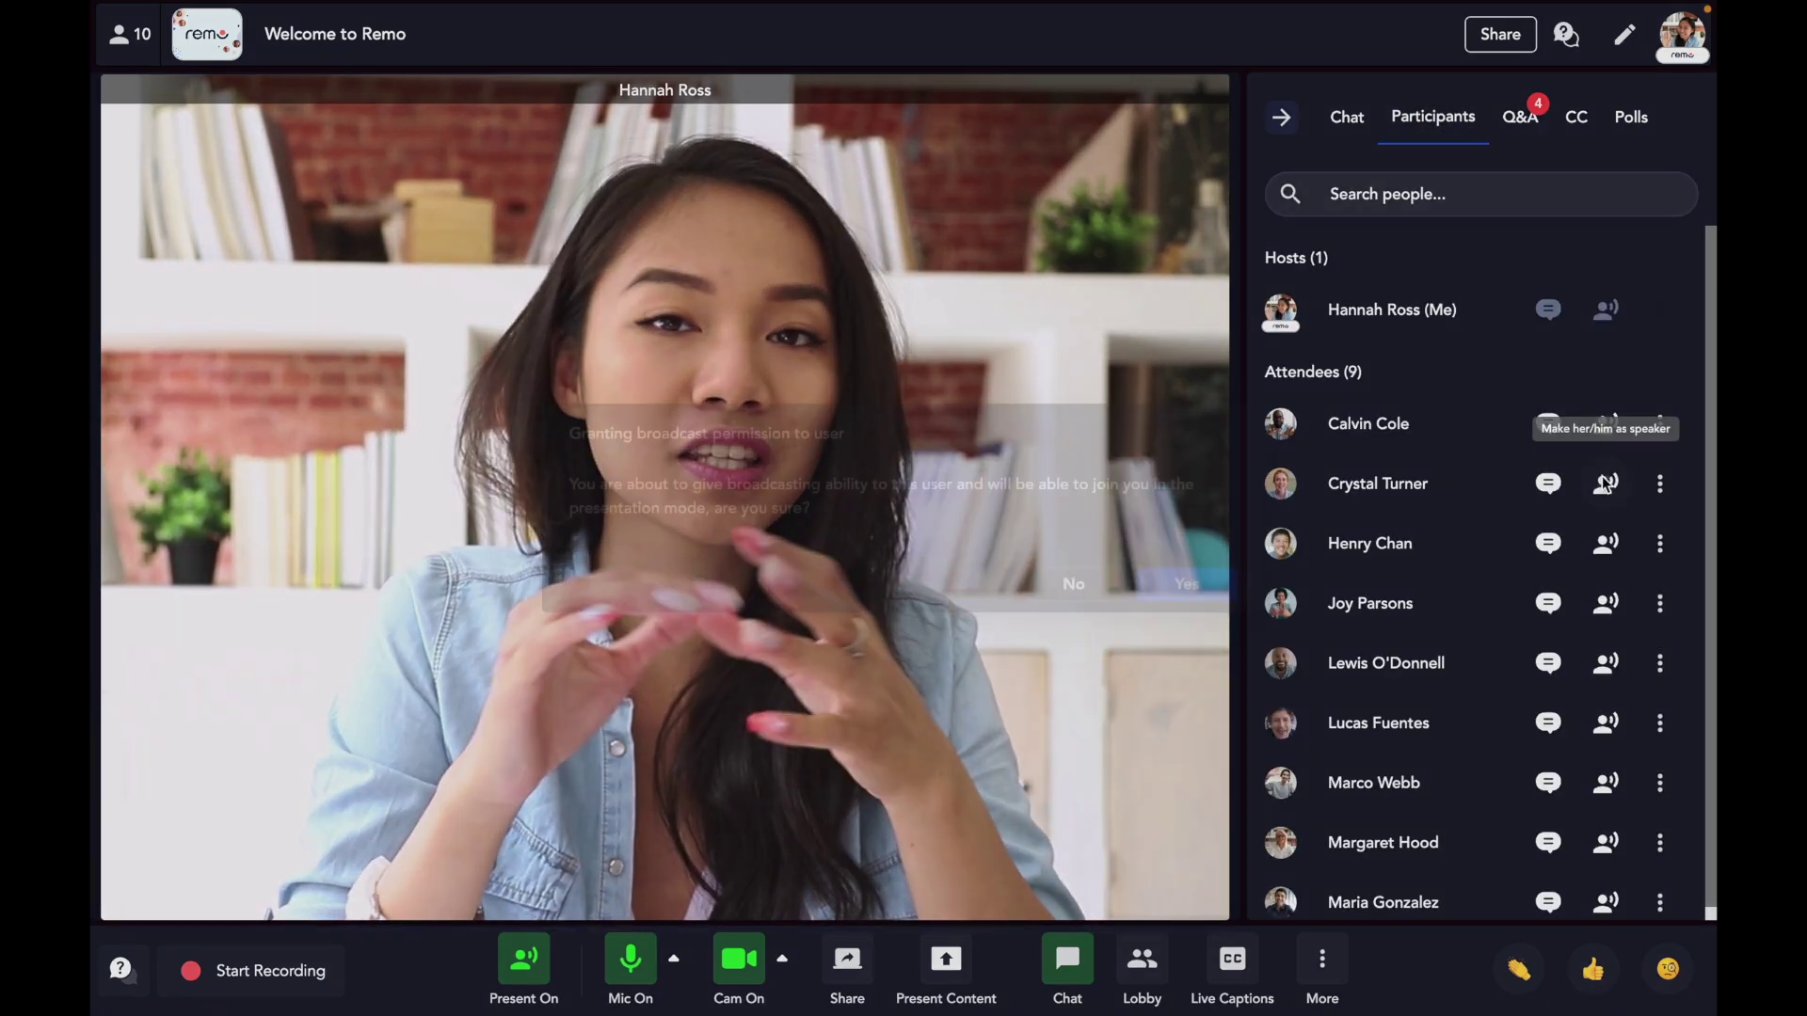
click(1603, 484)
click(1182, 597)
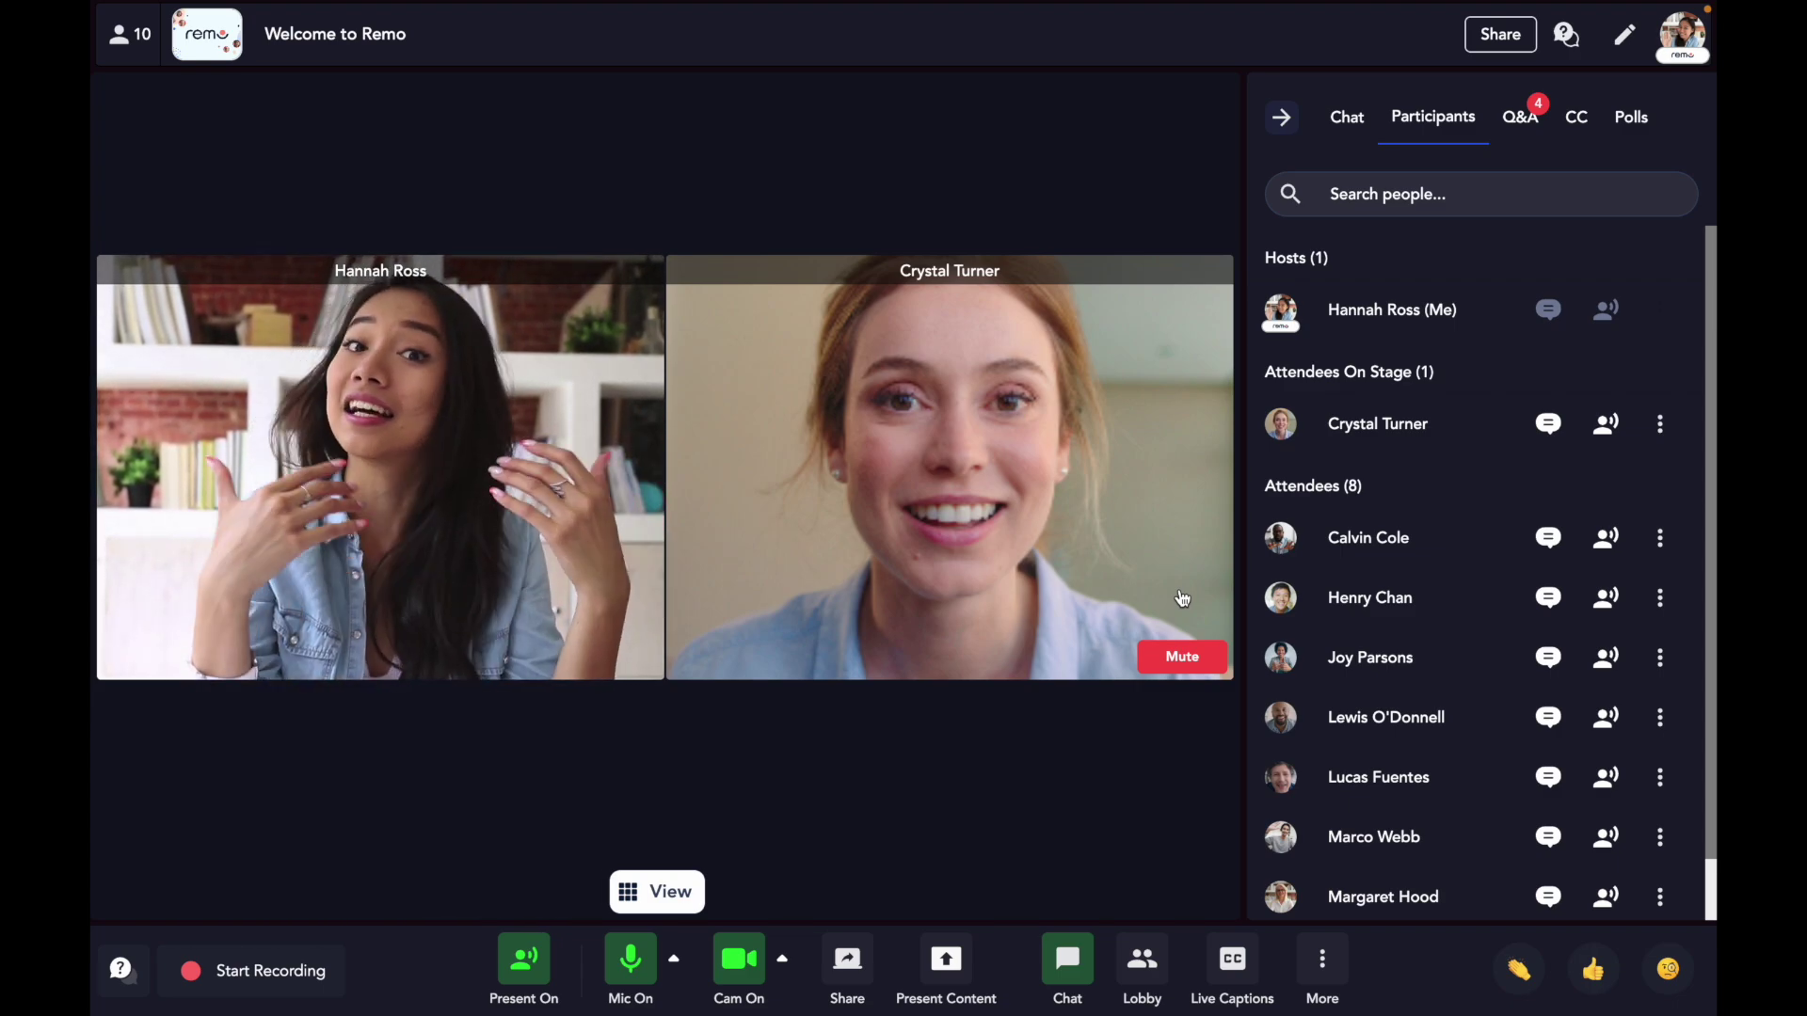
click(1607, 428)
click(1009, 572)
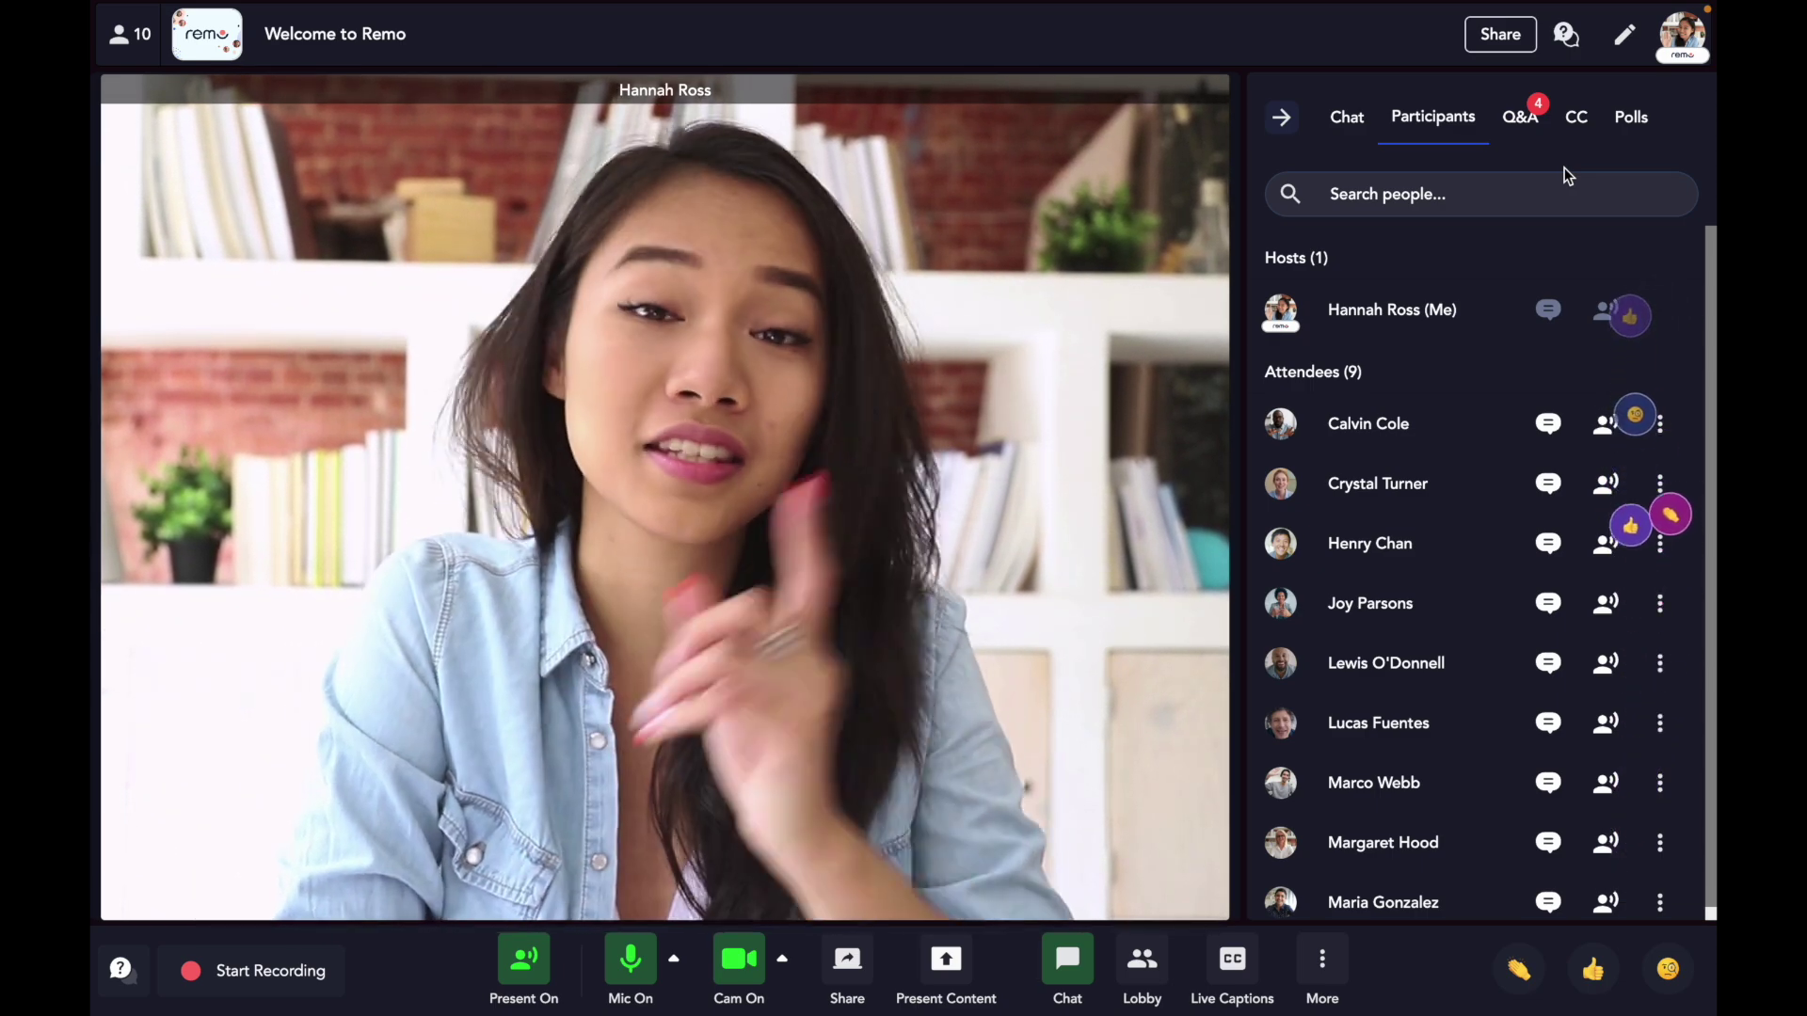
- Send clap, thumbs-up and smiley reactions
click(1518, 969)
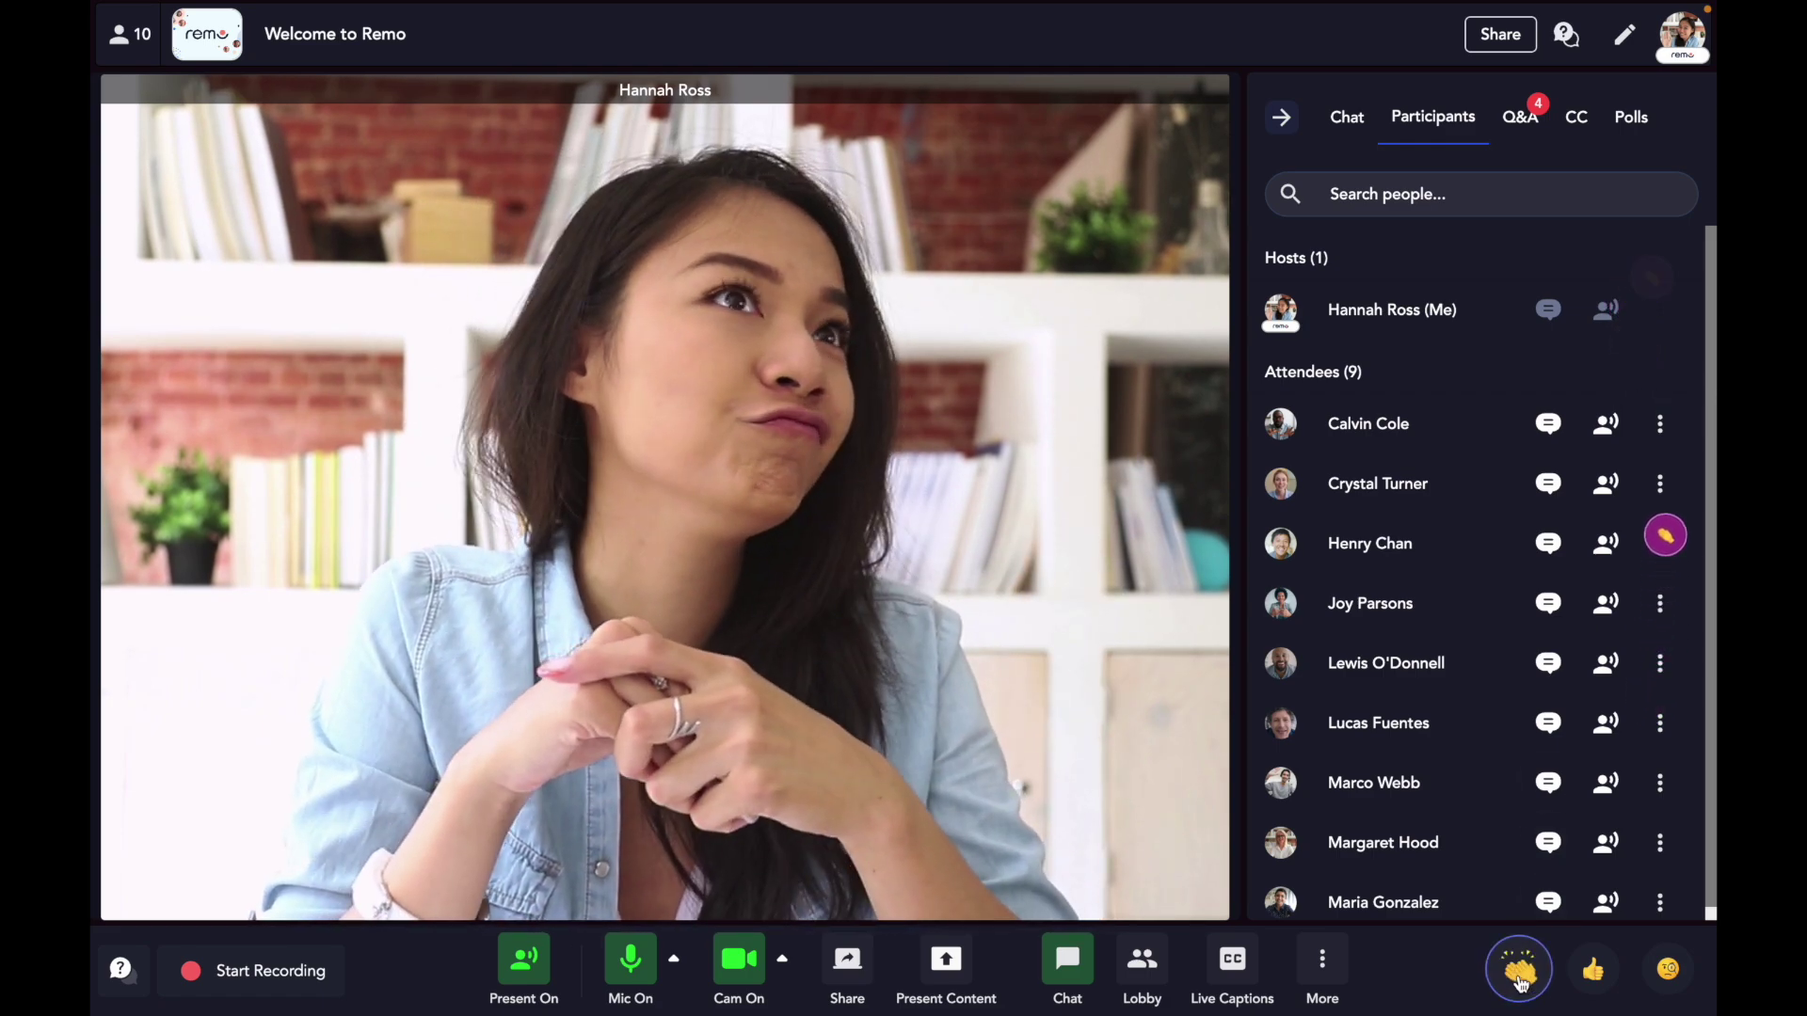
click(1592, 969)
click(1676, 972)
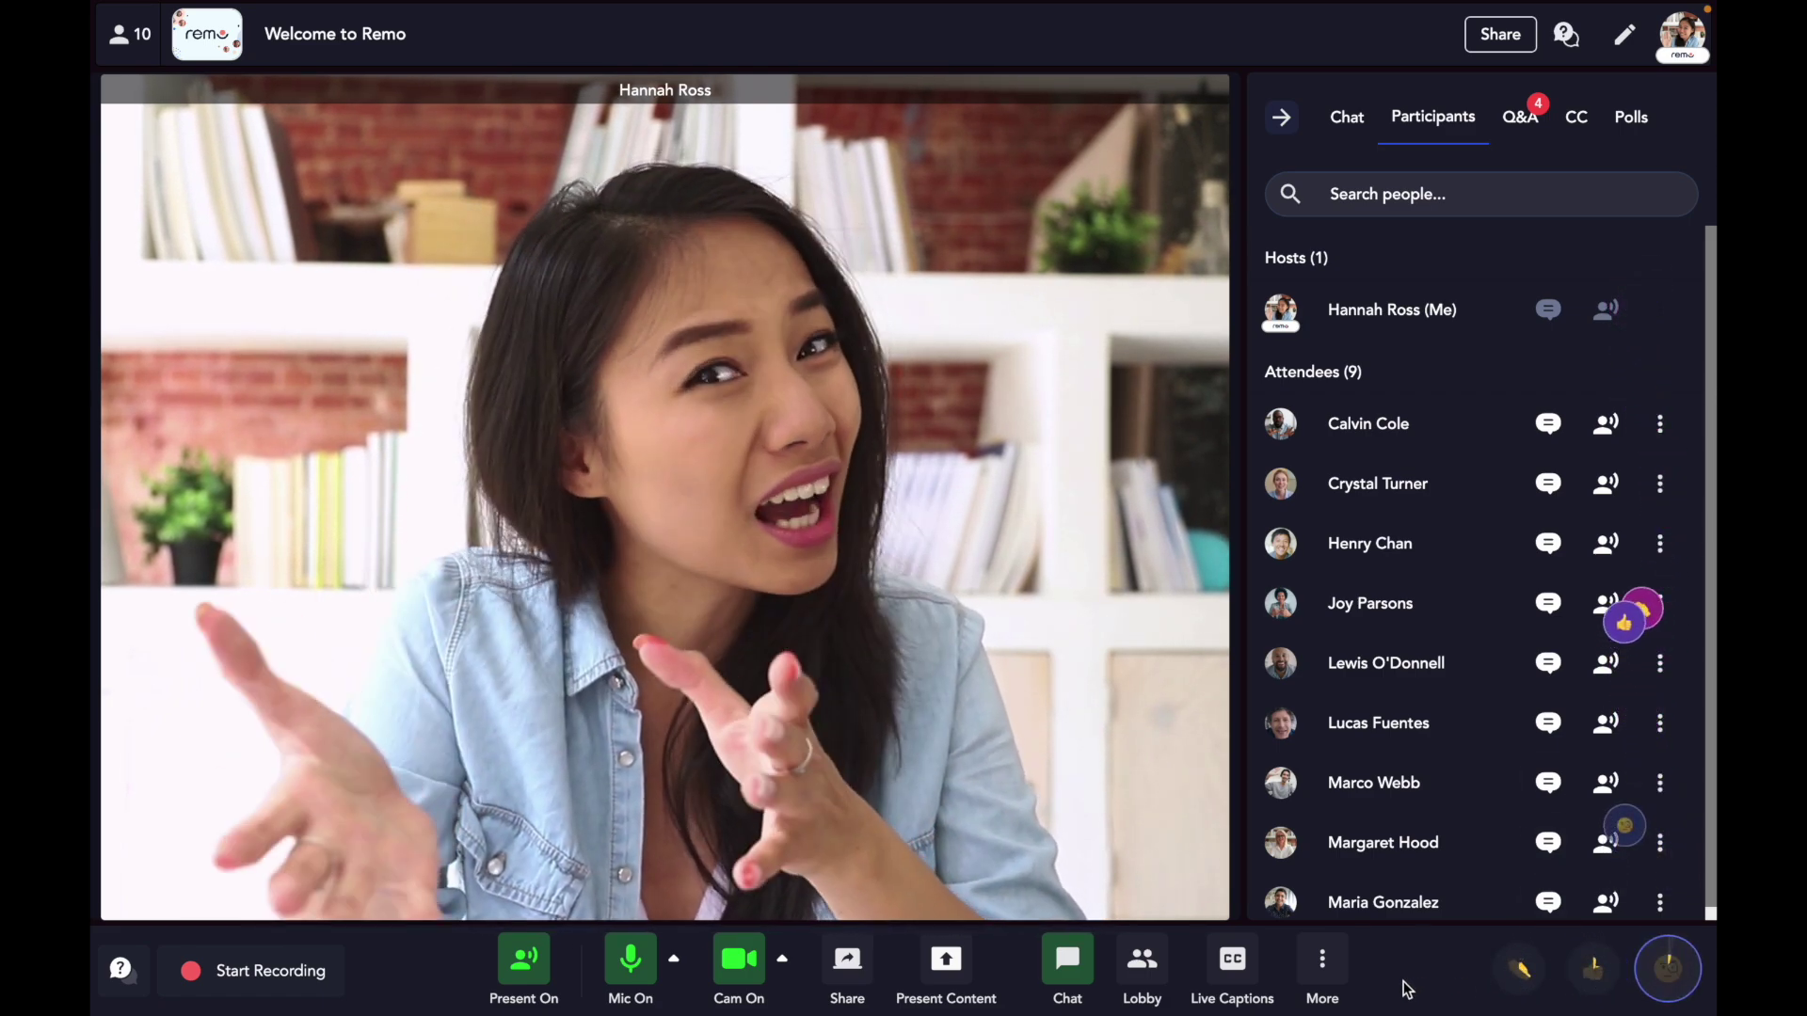
- Play the laughing sound effect for everyone and show the Q&A questions
click(1322, 958)
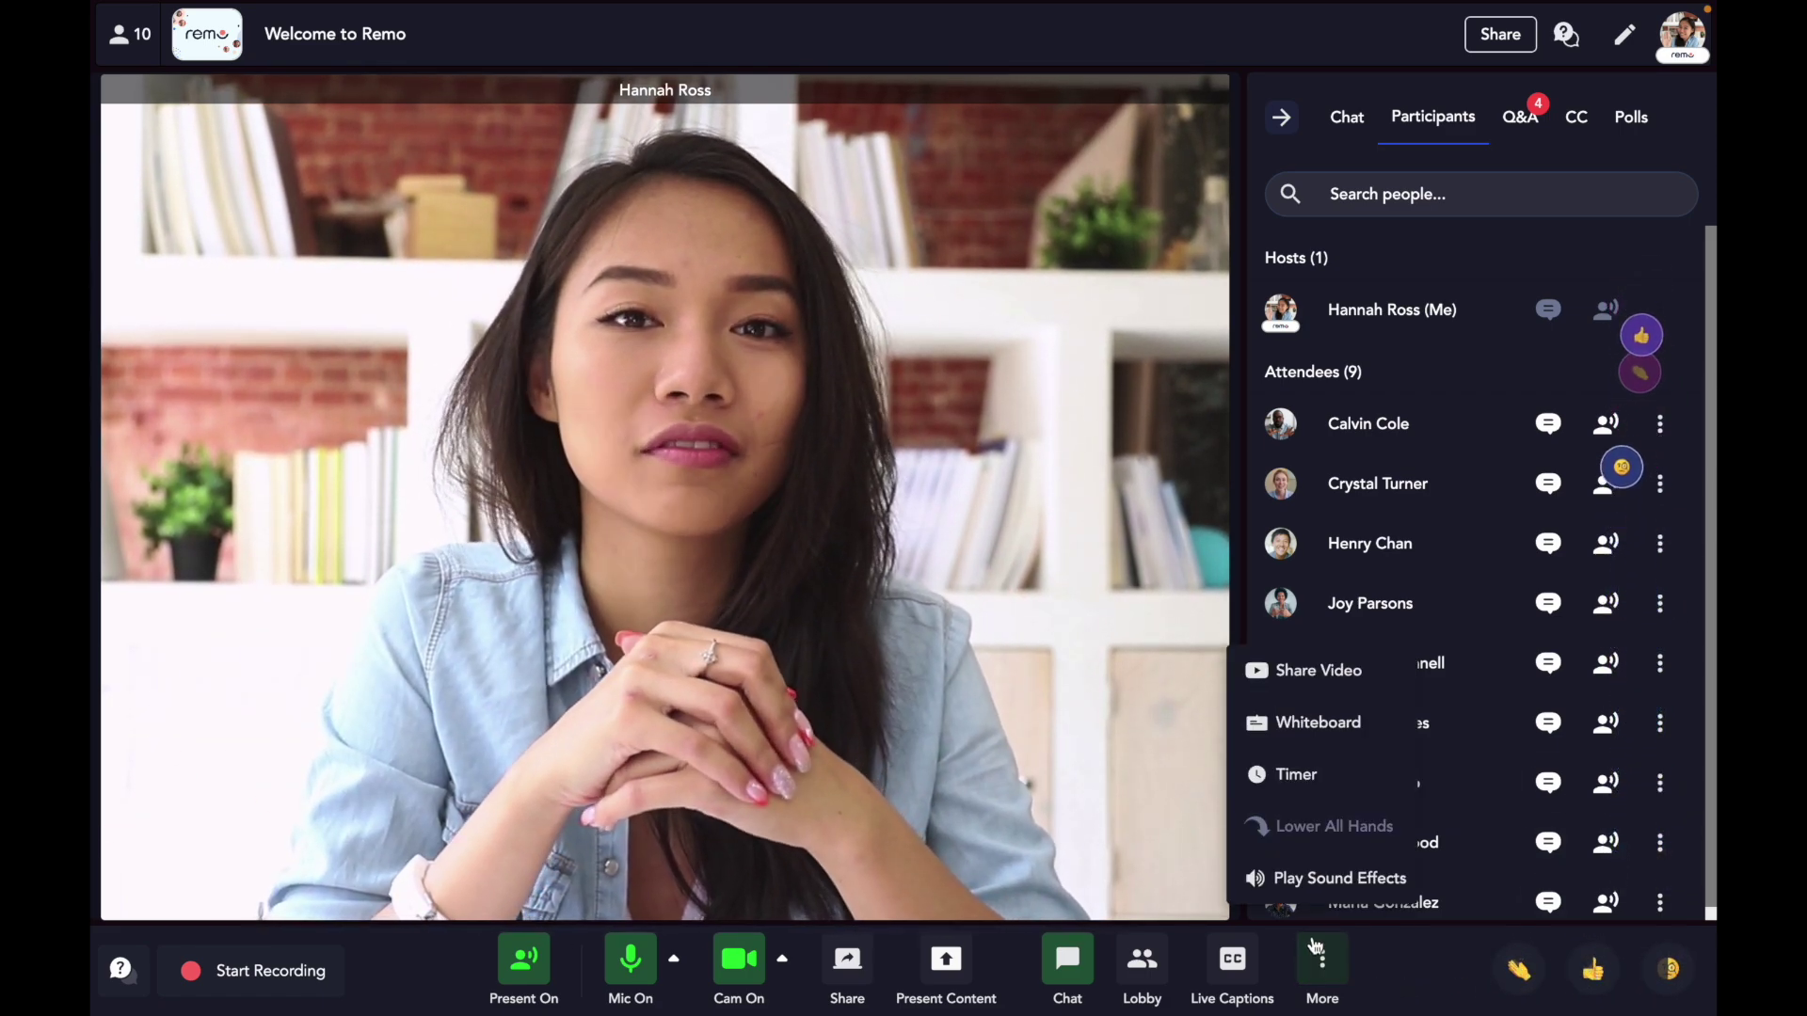
click(1338, 878)
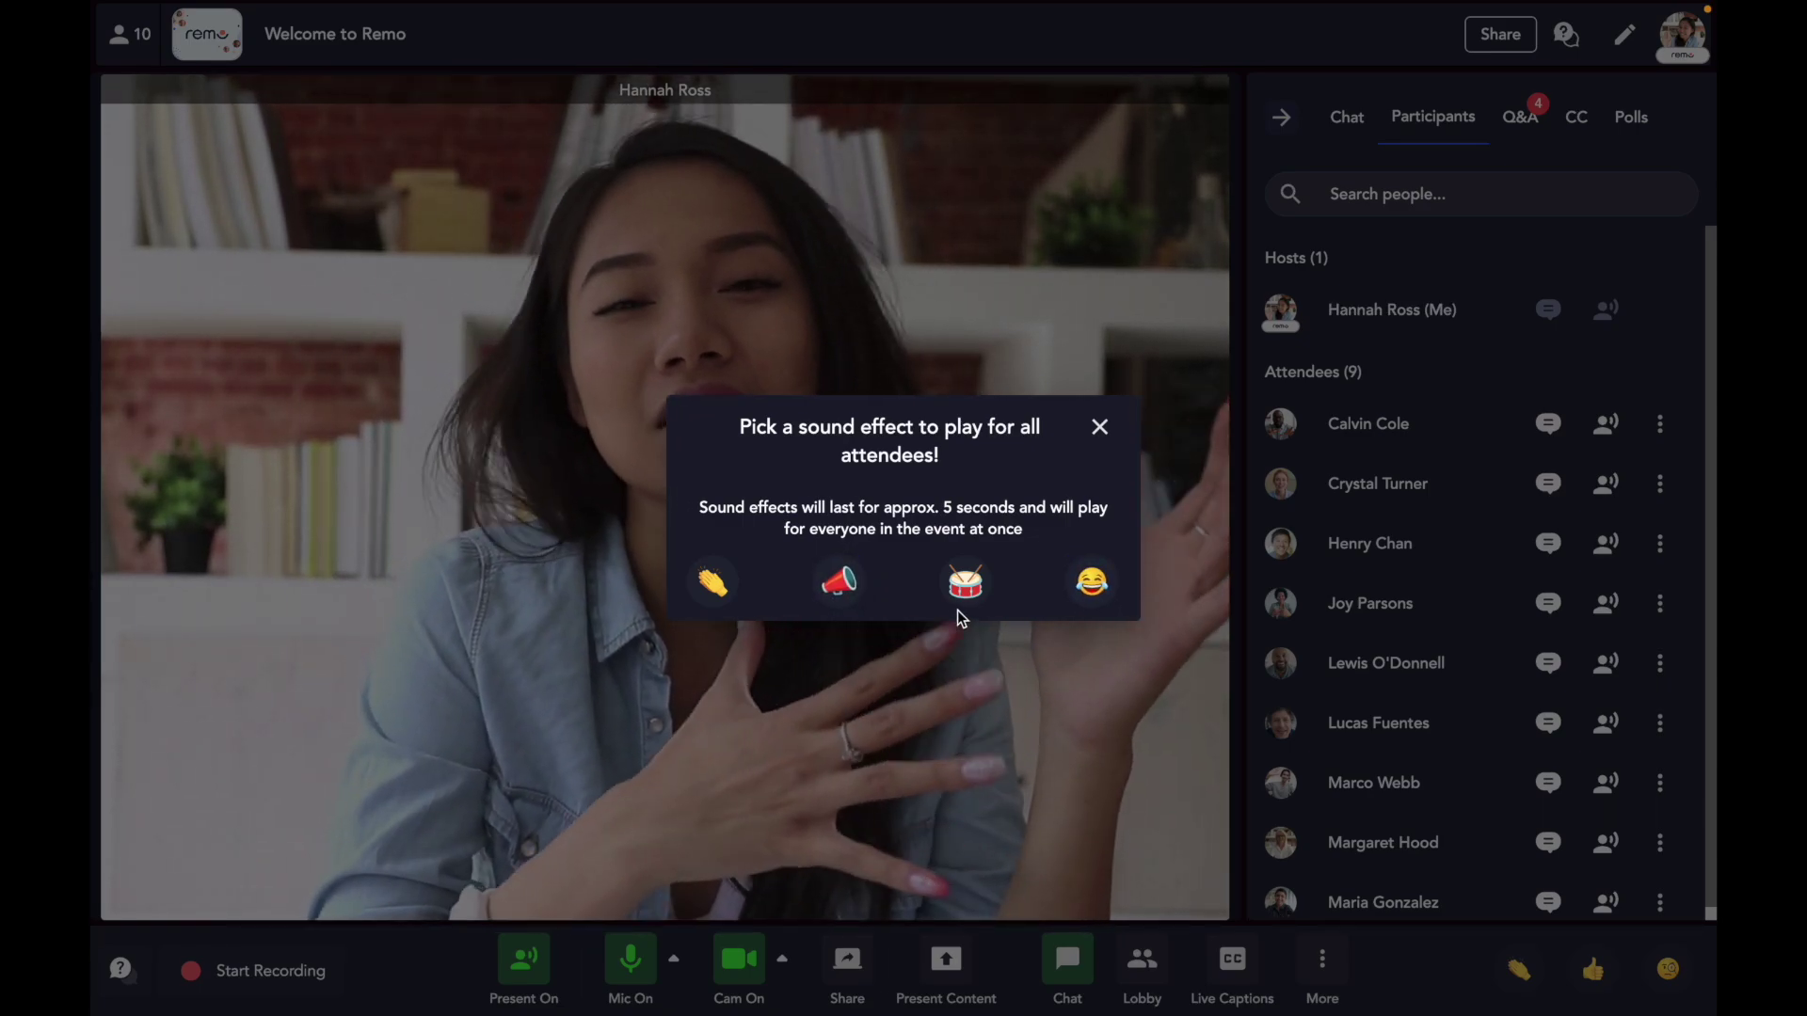
click(1089, 585)
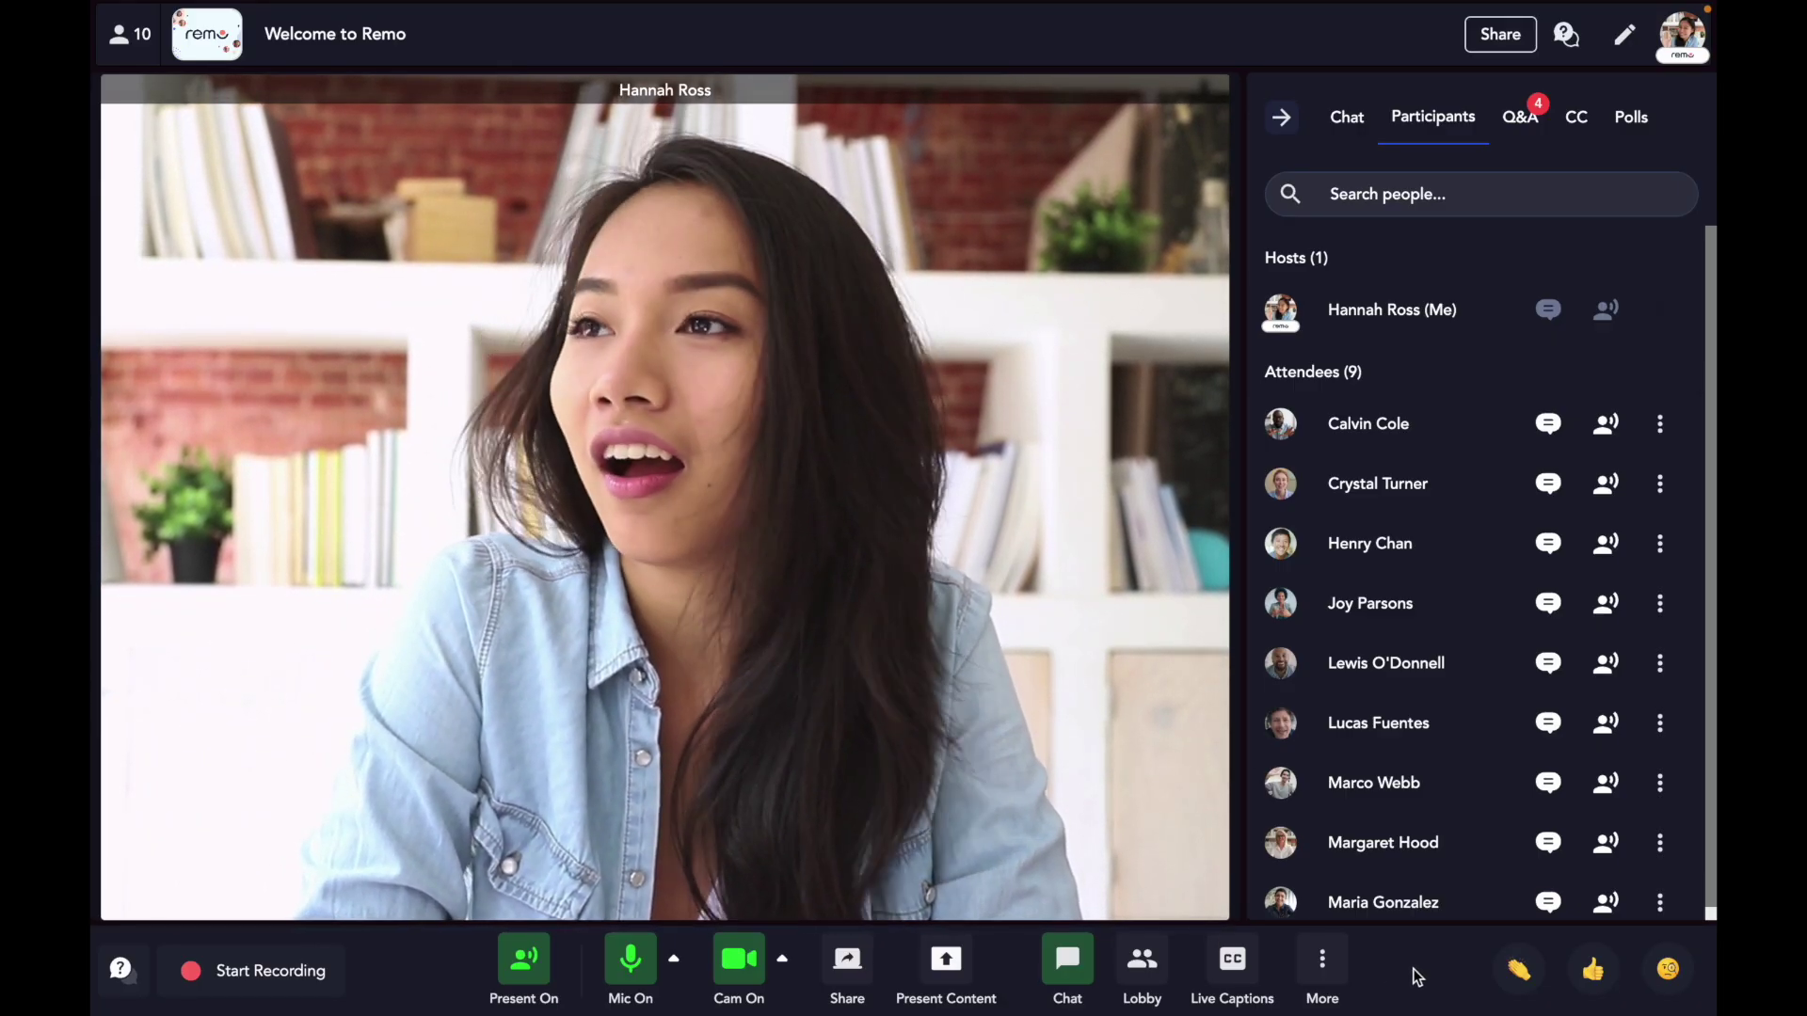
click(1518, 121)
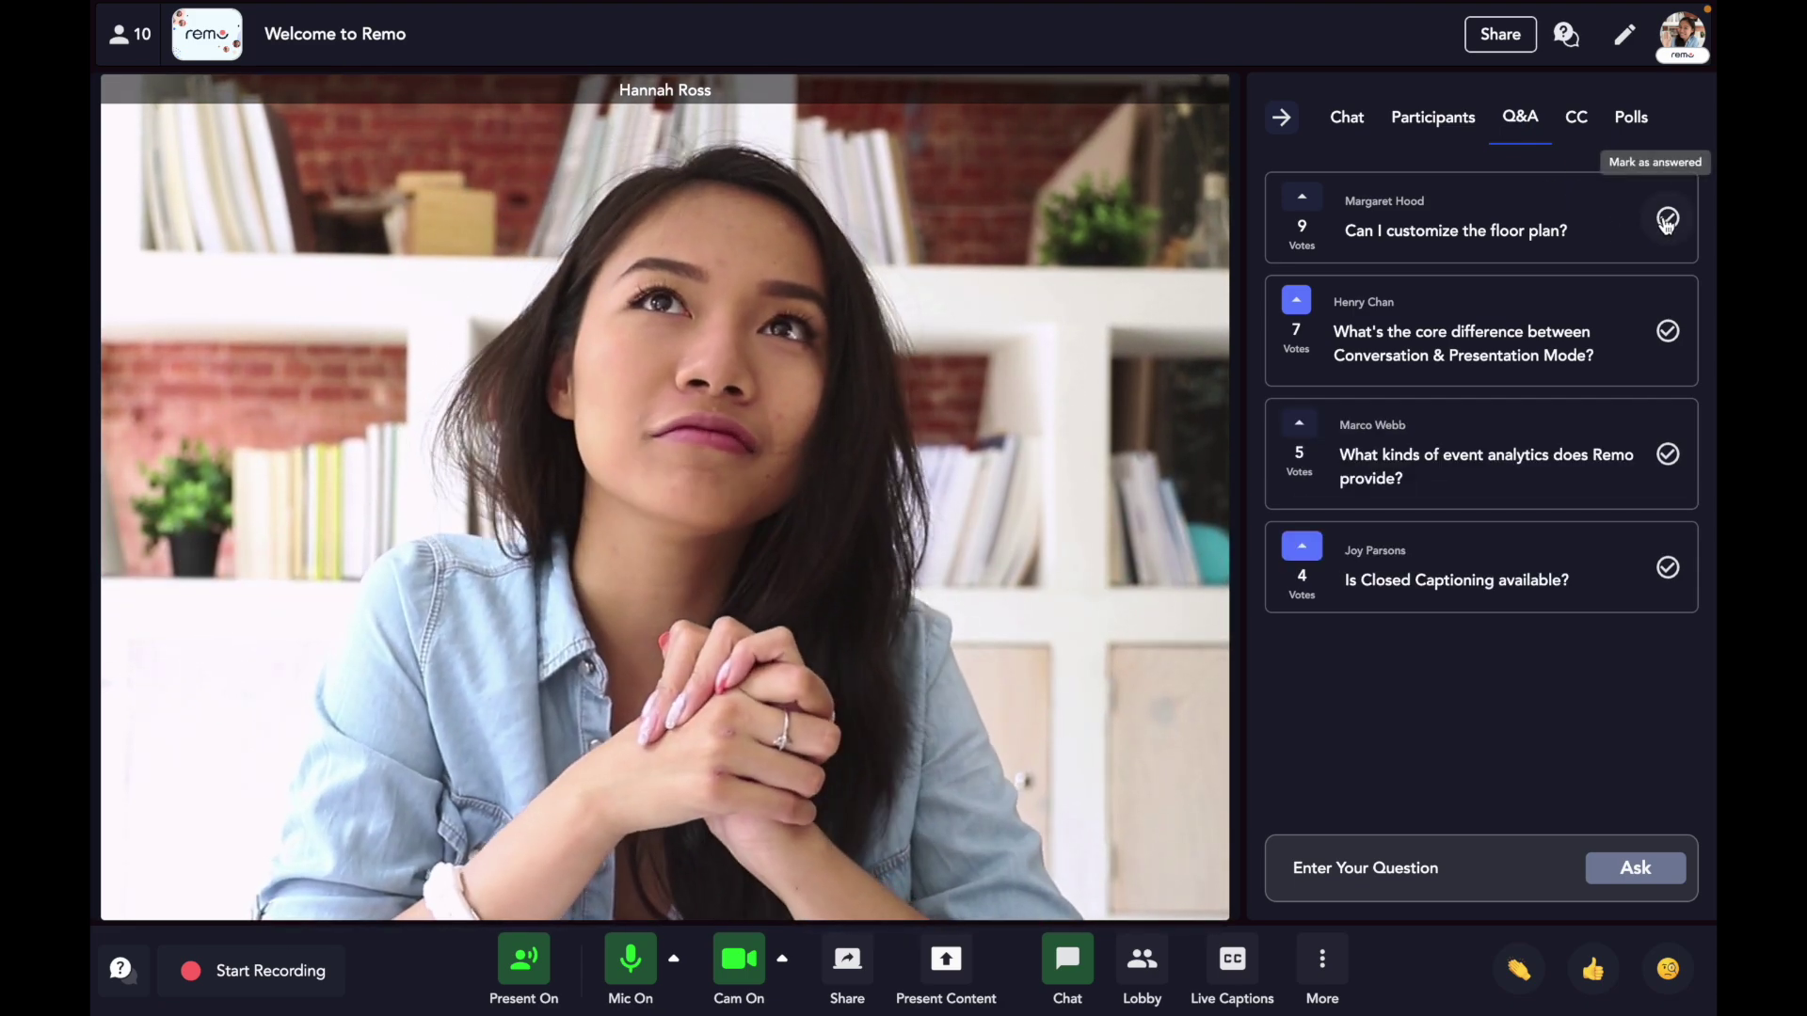
- Mark the floor-plan question answered and start a poll titled 'What's your fv'
click(1667, 219)
click(1625, 120)
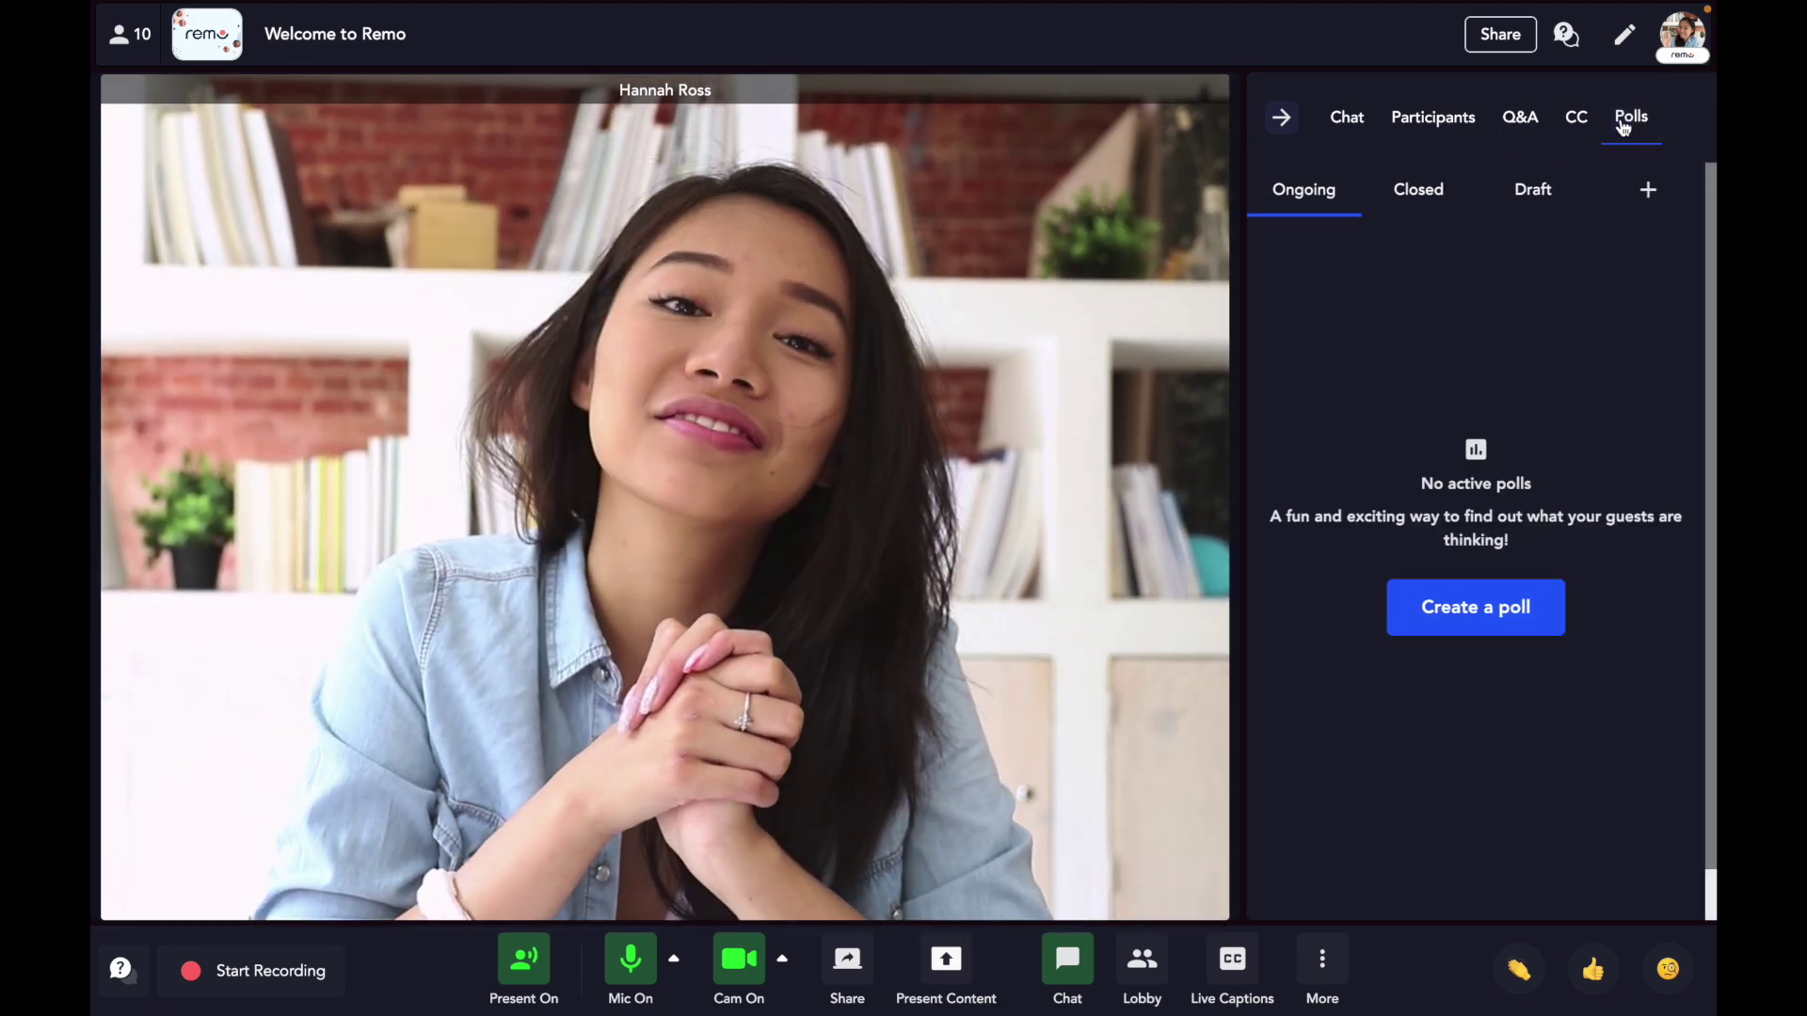
click(1527, 603)
text(What's your fv)
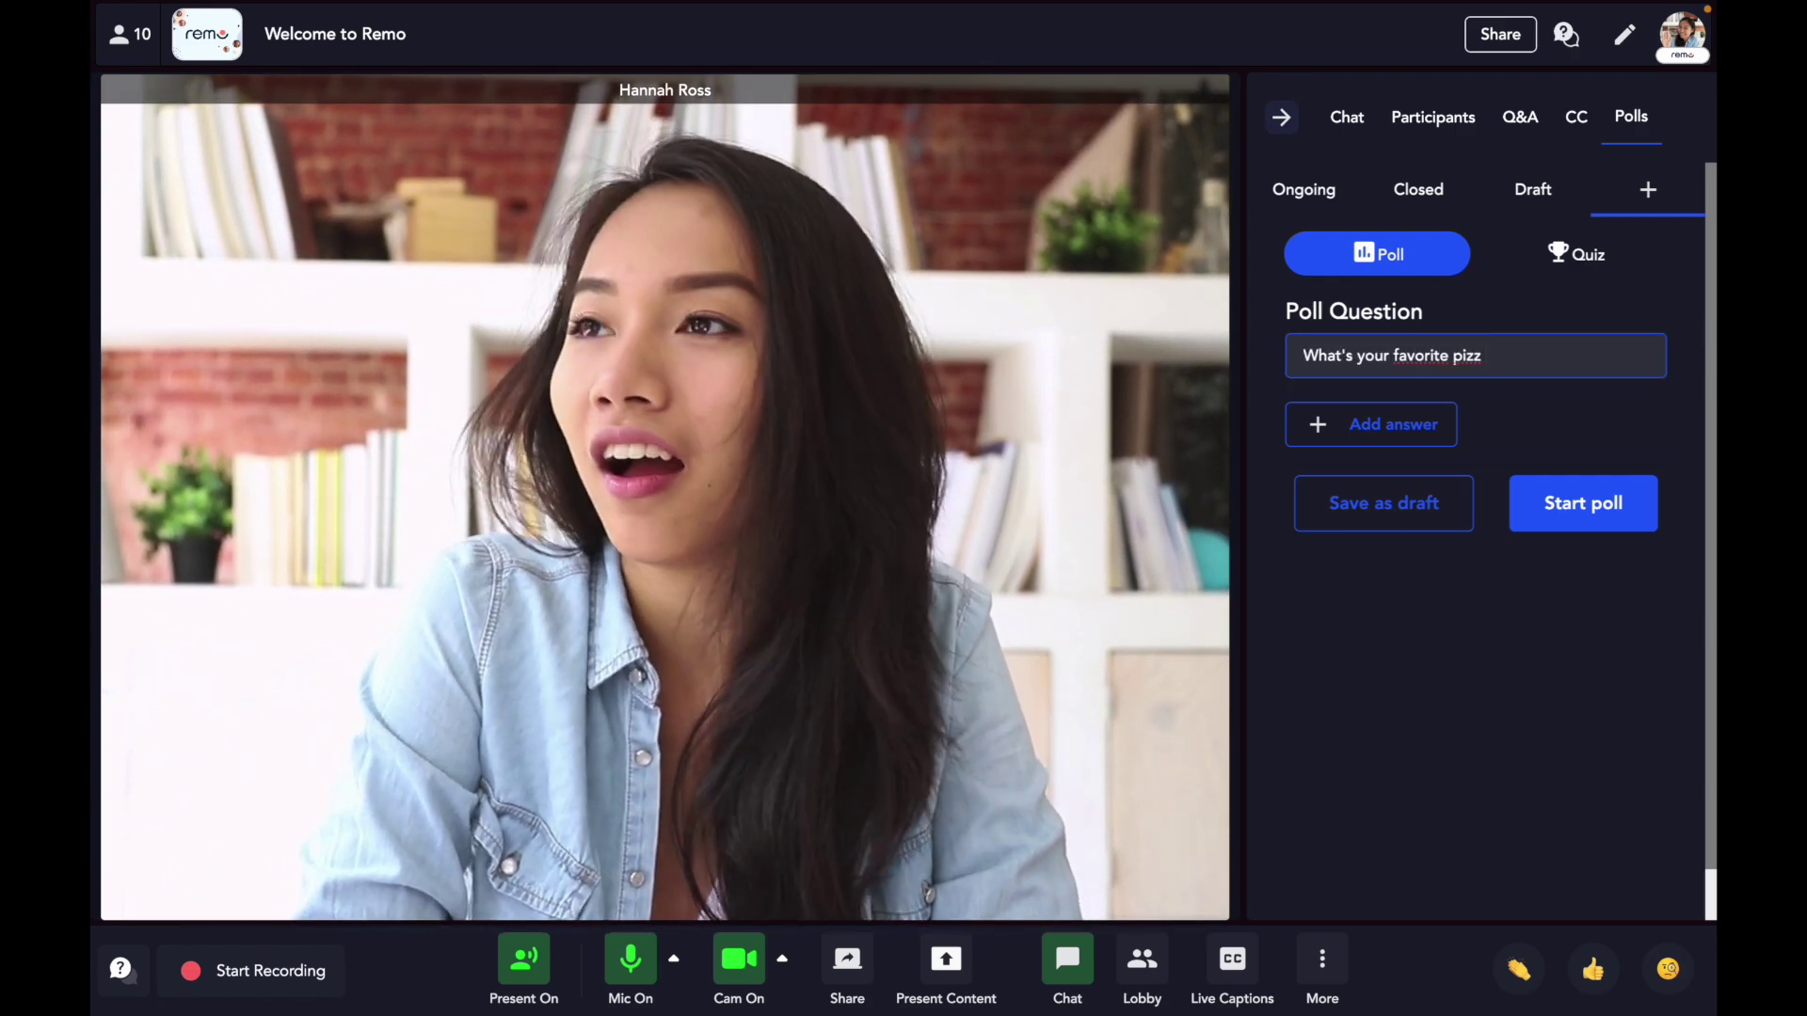
click(1384, 422)
- Launch the poll with answers Pineapple, Cheese and Pe, then end presentation and return to the floor
text(Pineapp)
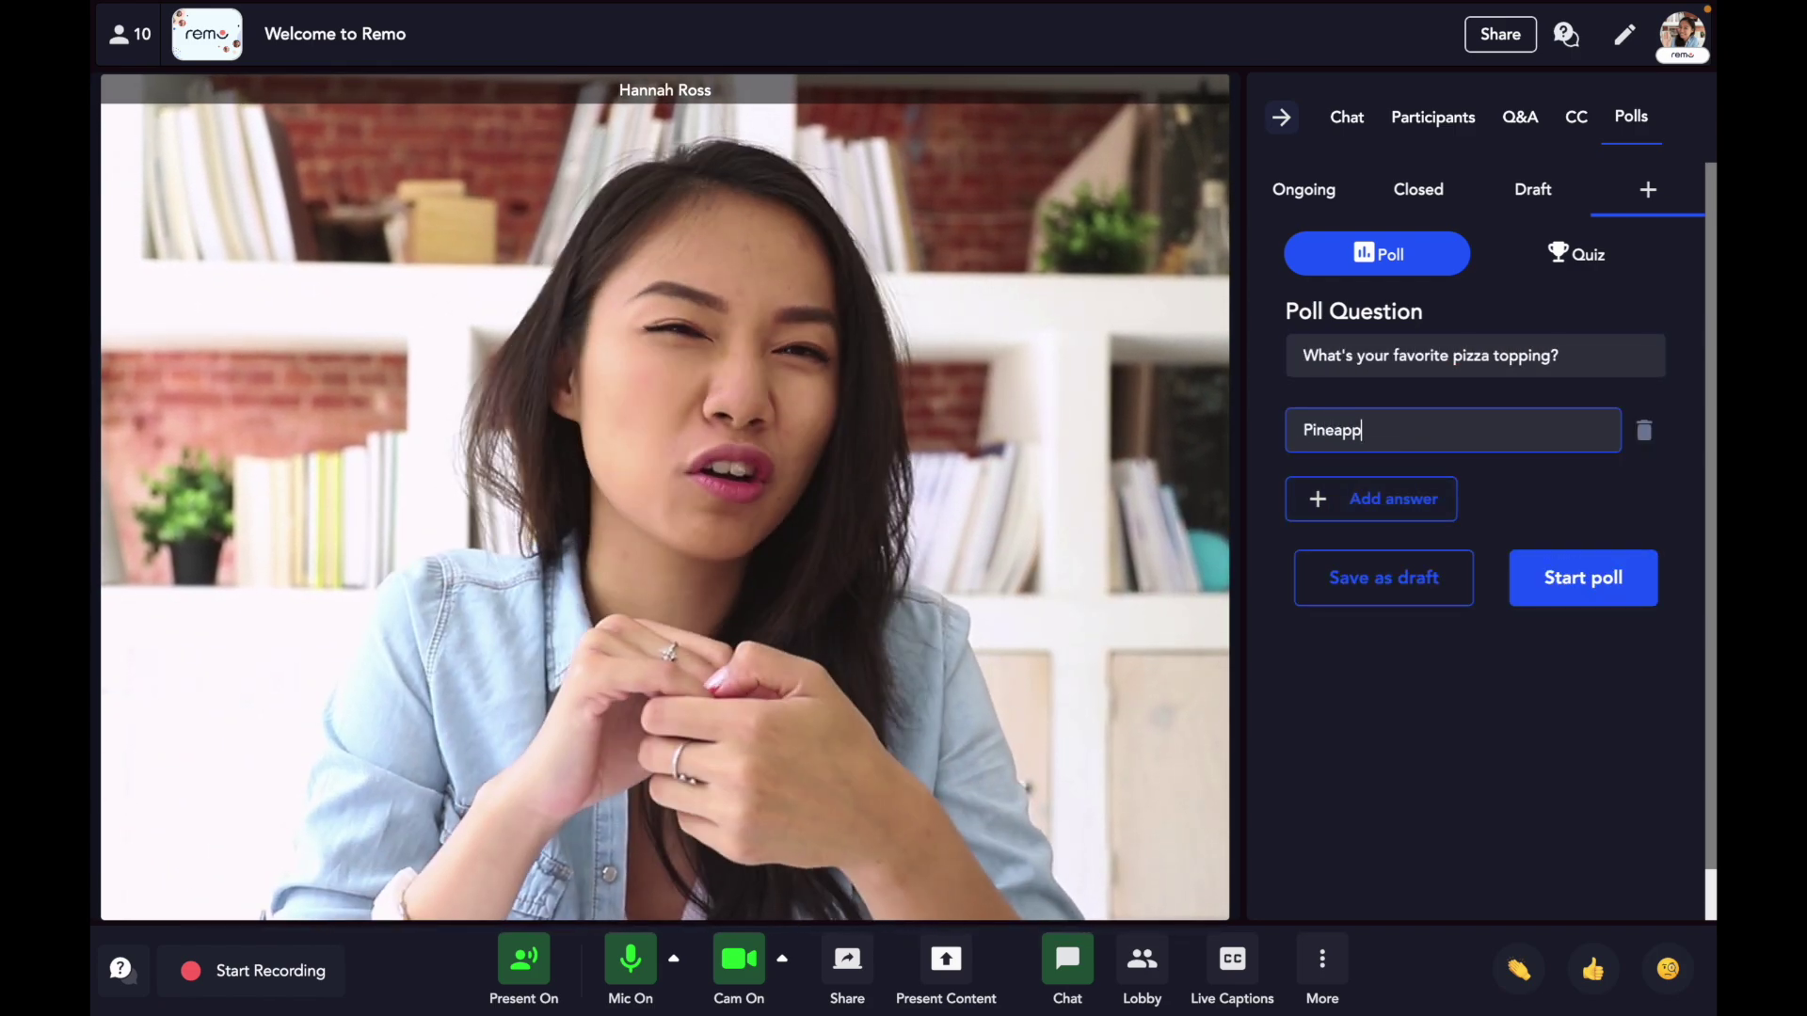
text(le)
key(Return)
text(Cheese)
key(Return)
text(Pepperoni)
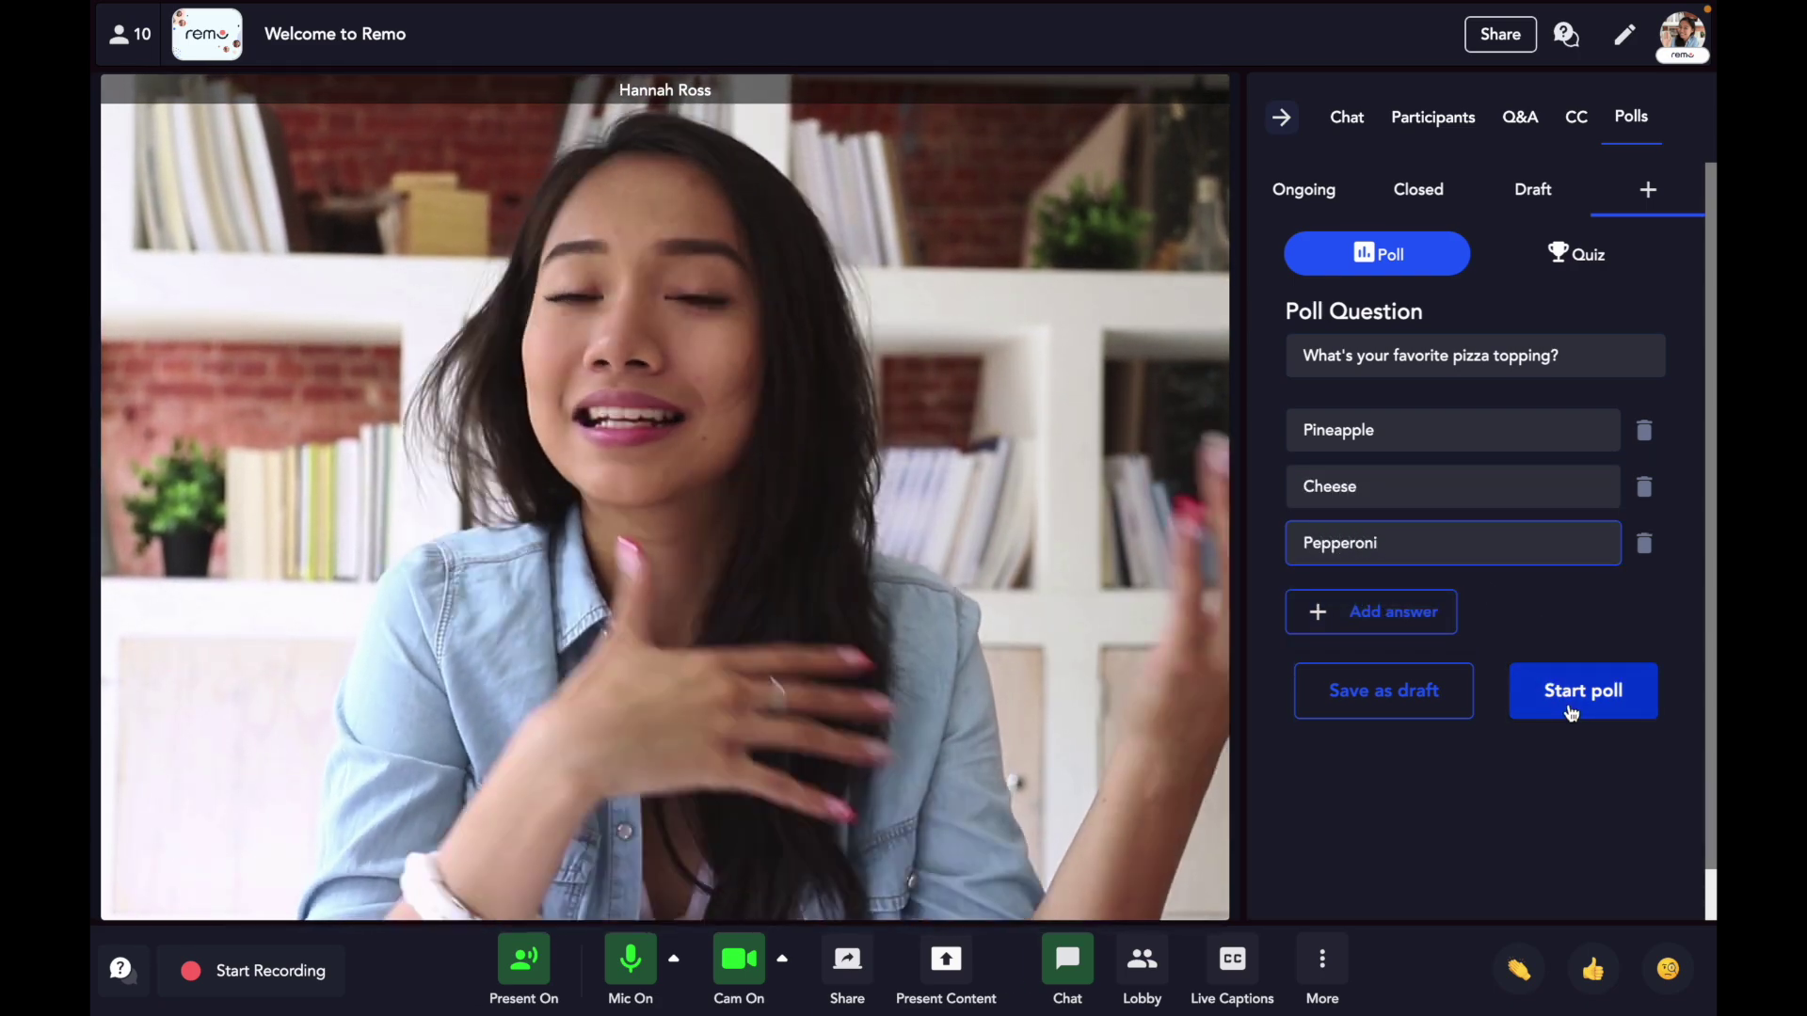
click(1565, 704)
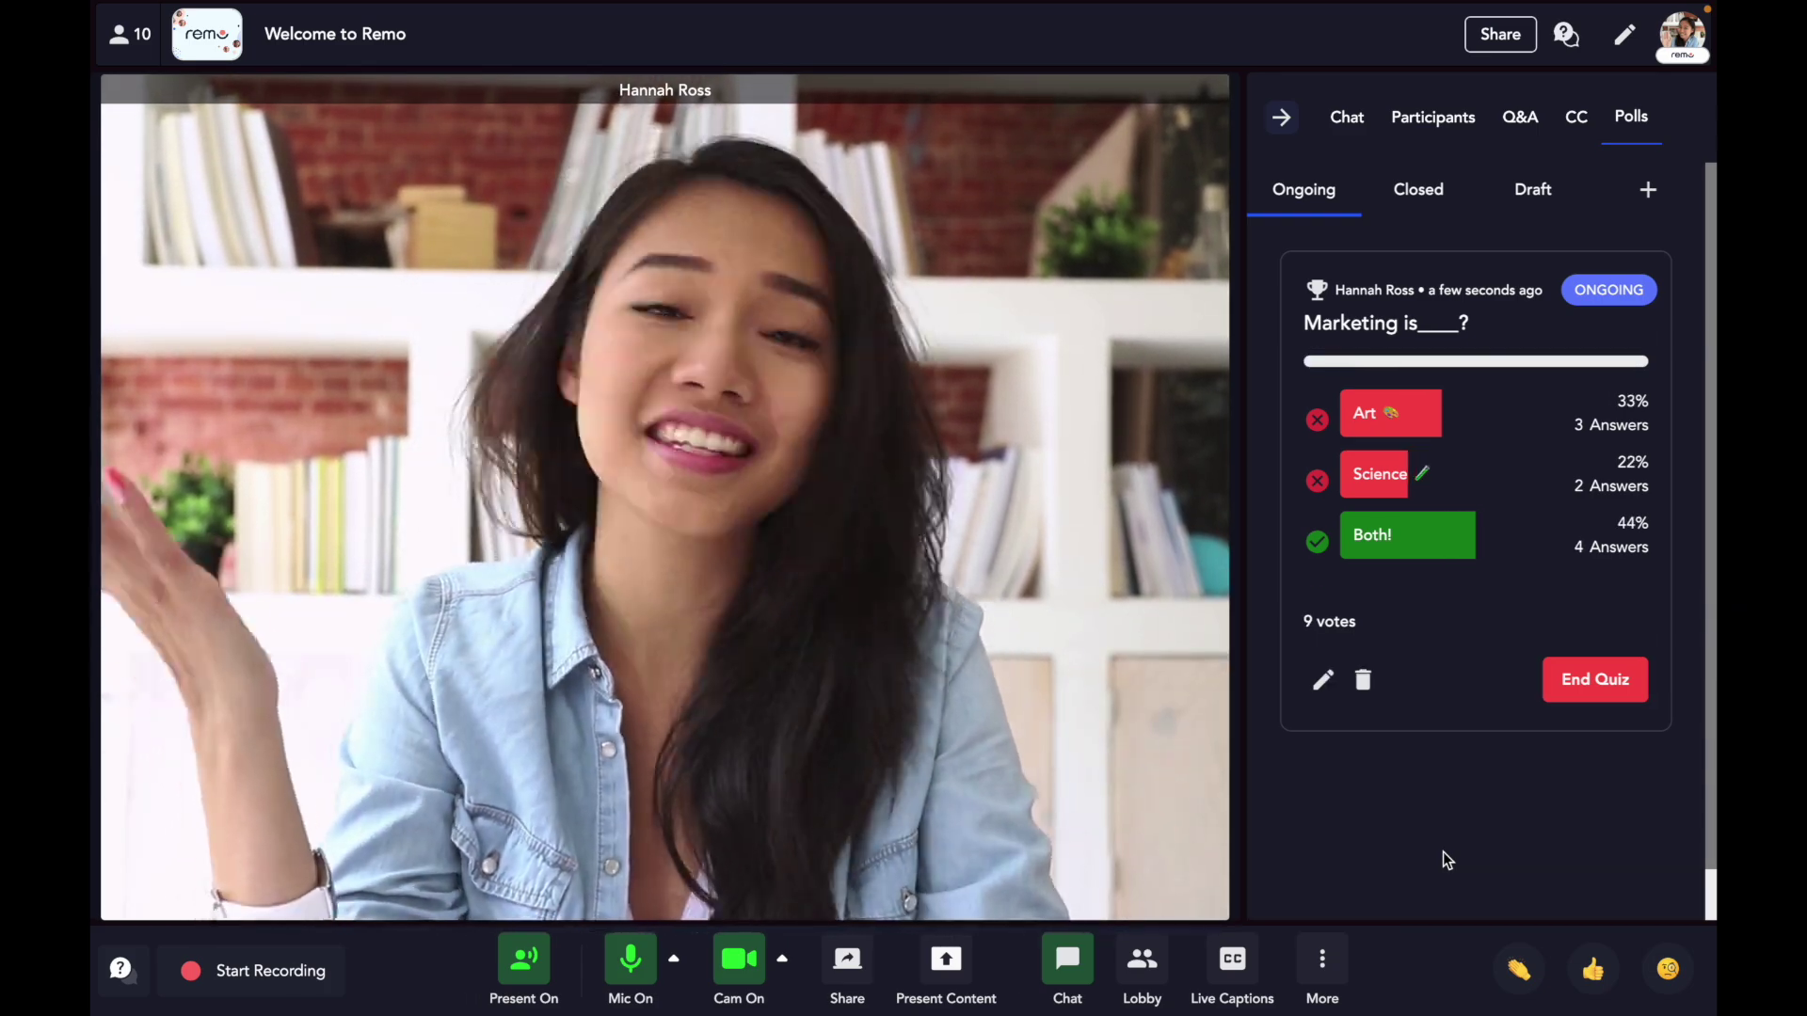
click(529, 969)
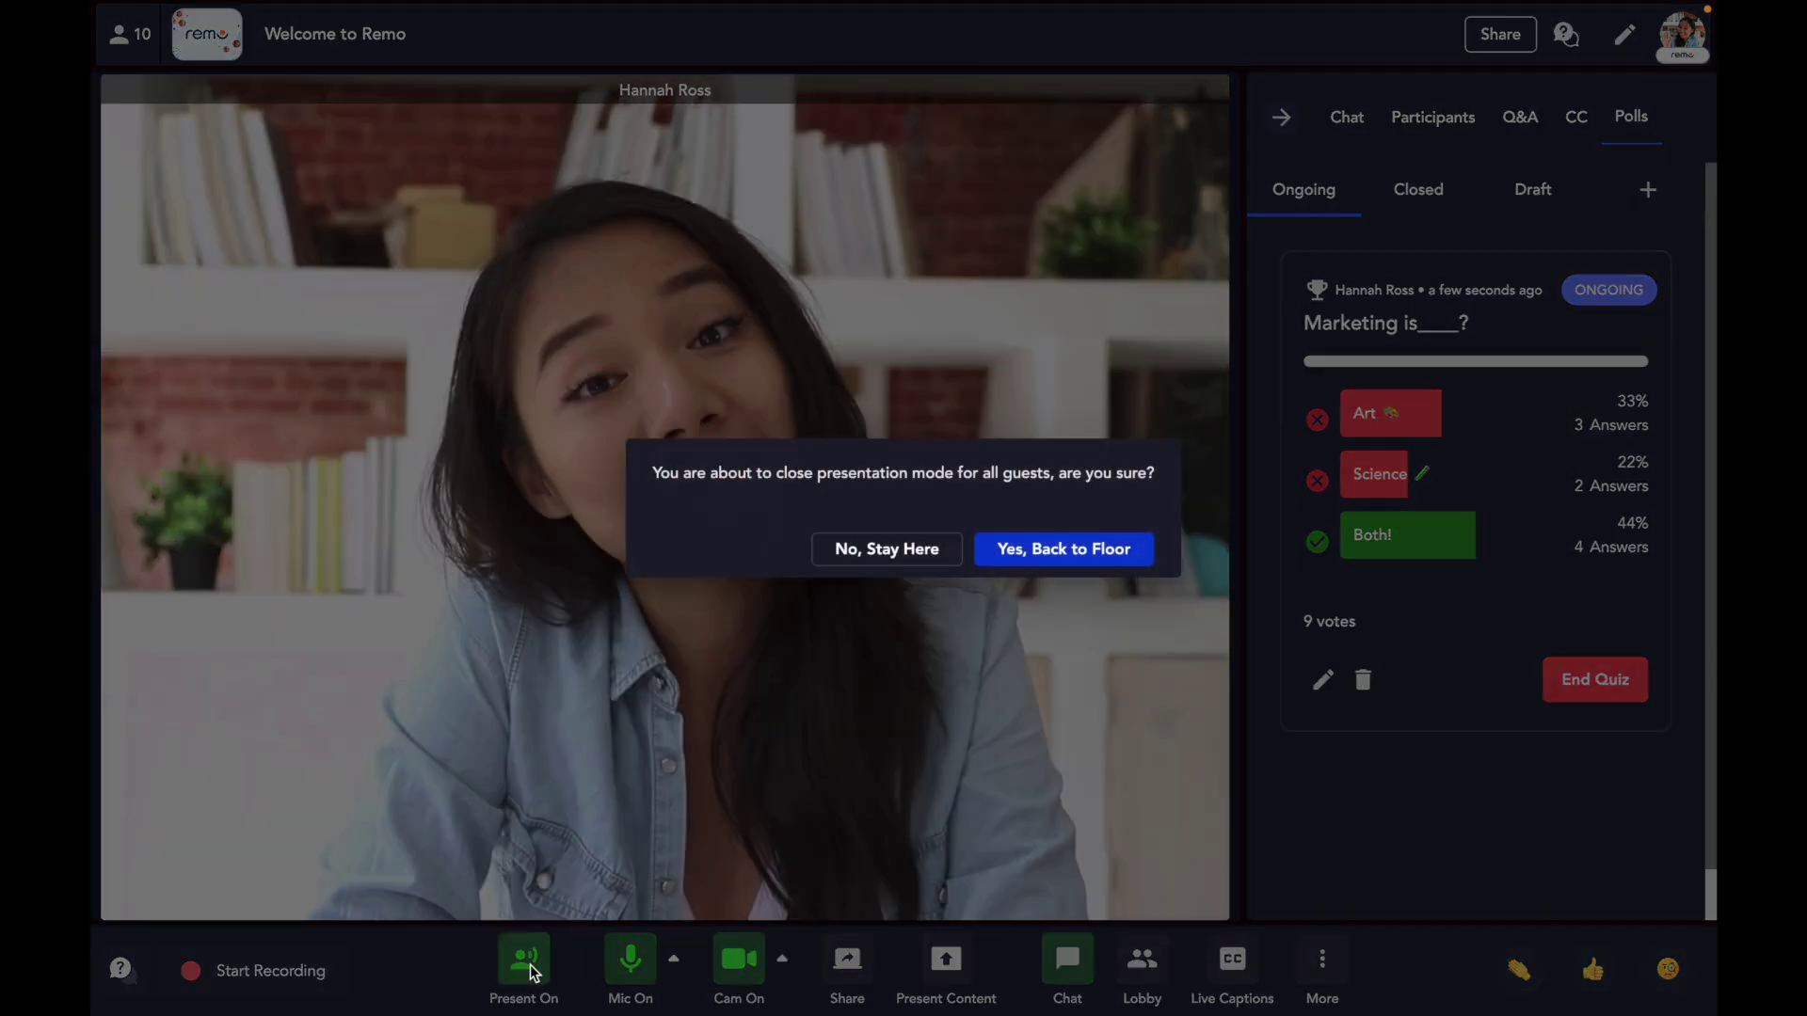
click(1027, 554)
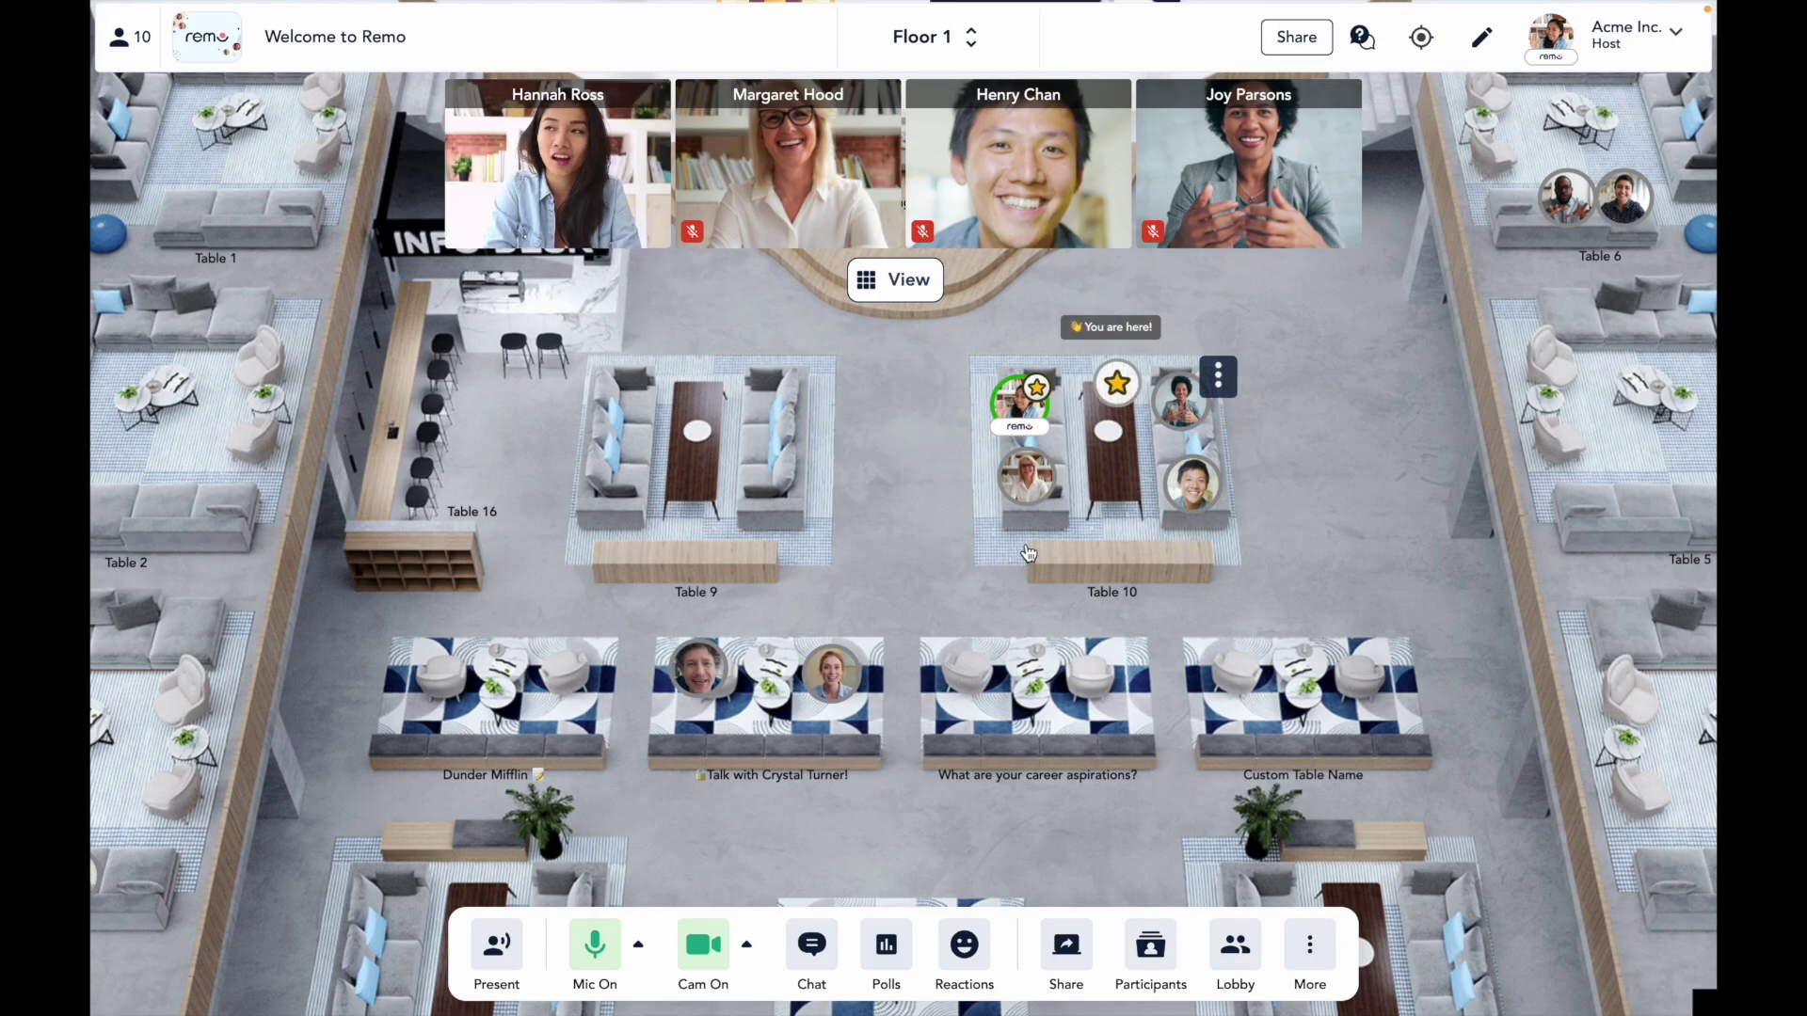